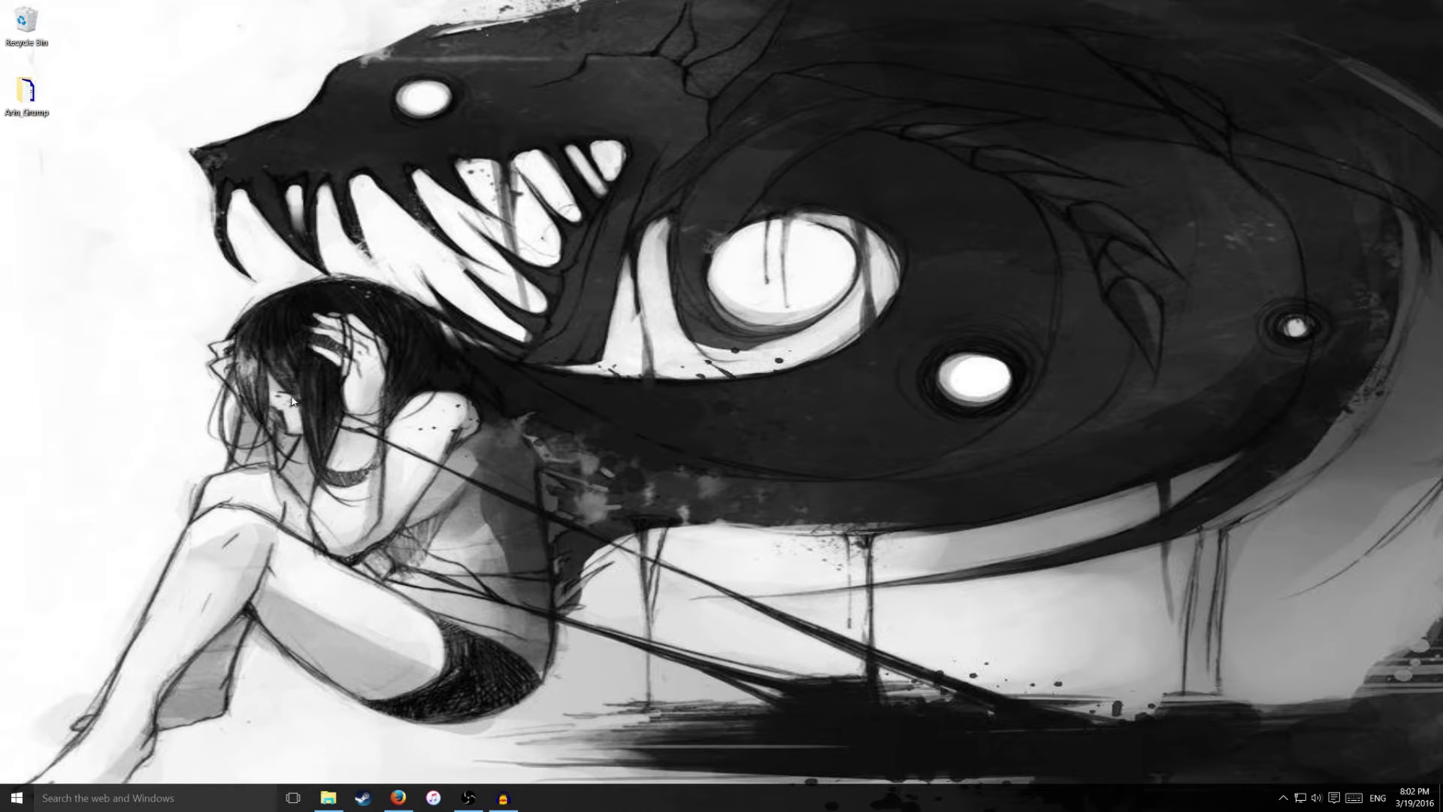
Launch Live2D Cubism Animator and start it as the FREE version.
{"action": "left_click", "coordinate": [11, 801]}
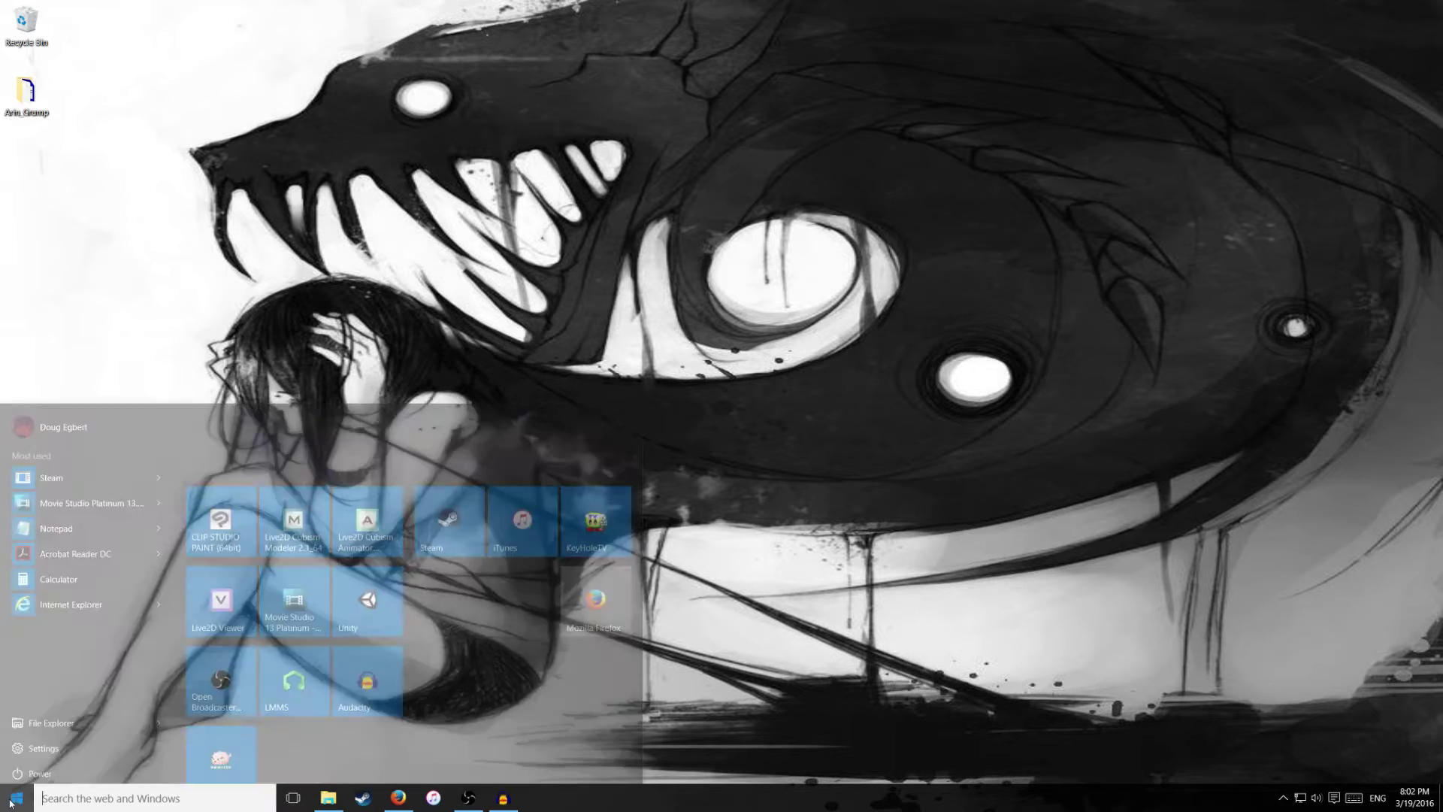
{"action": "left_click", "coordinate": [376, 461]}
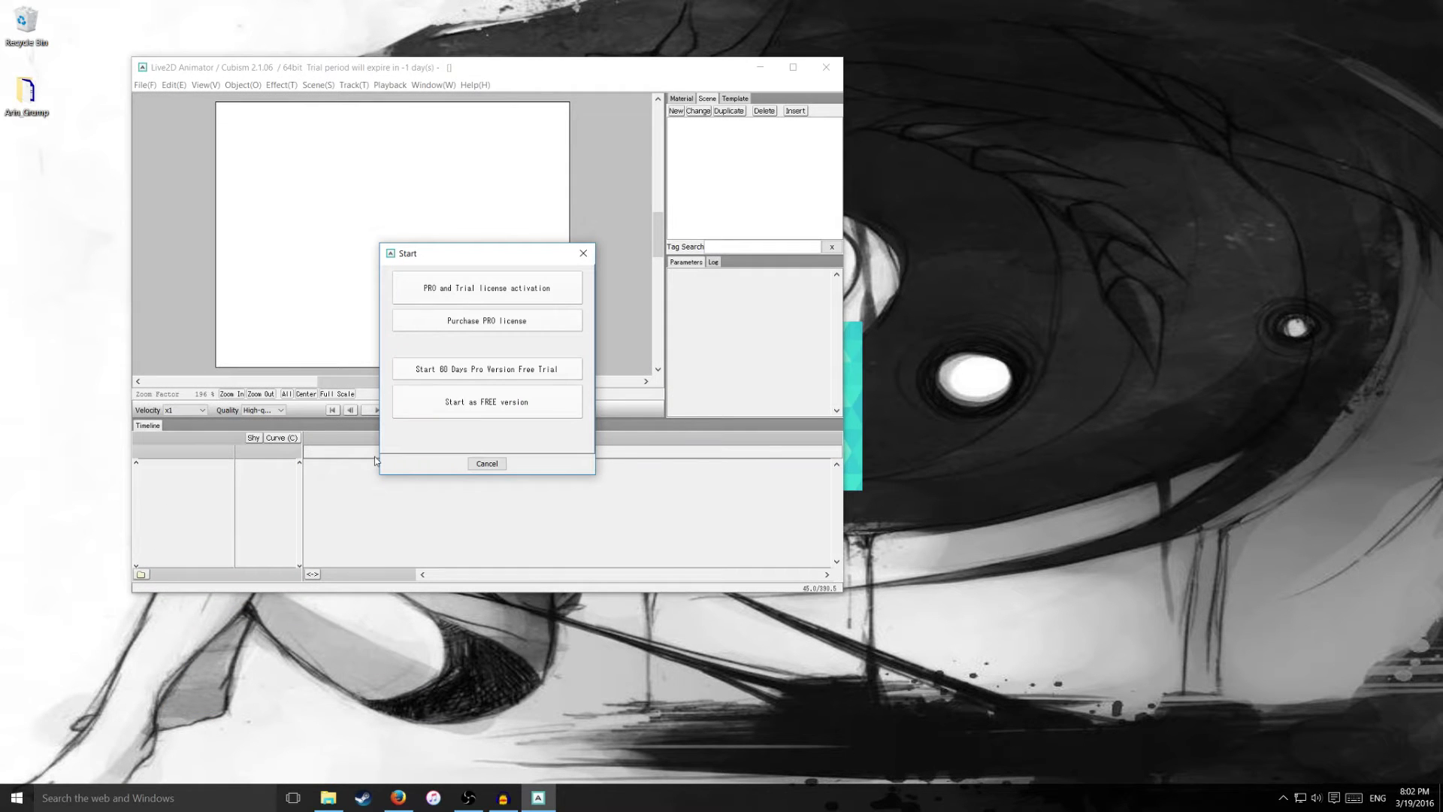
{"action": "left_click", "coordinate": [487, 401]}
{"action": "left_click", "coordinate": [731, 425]}
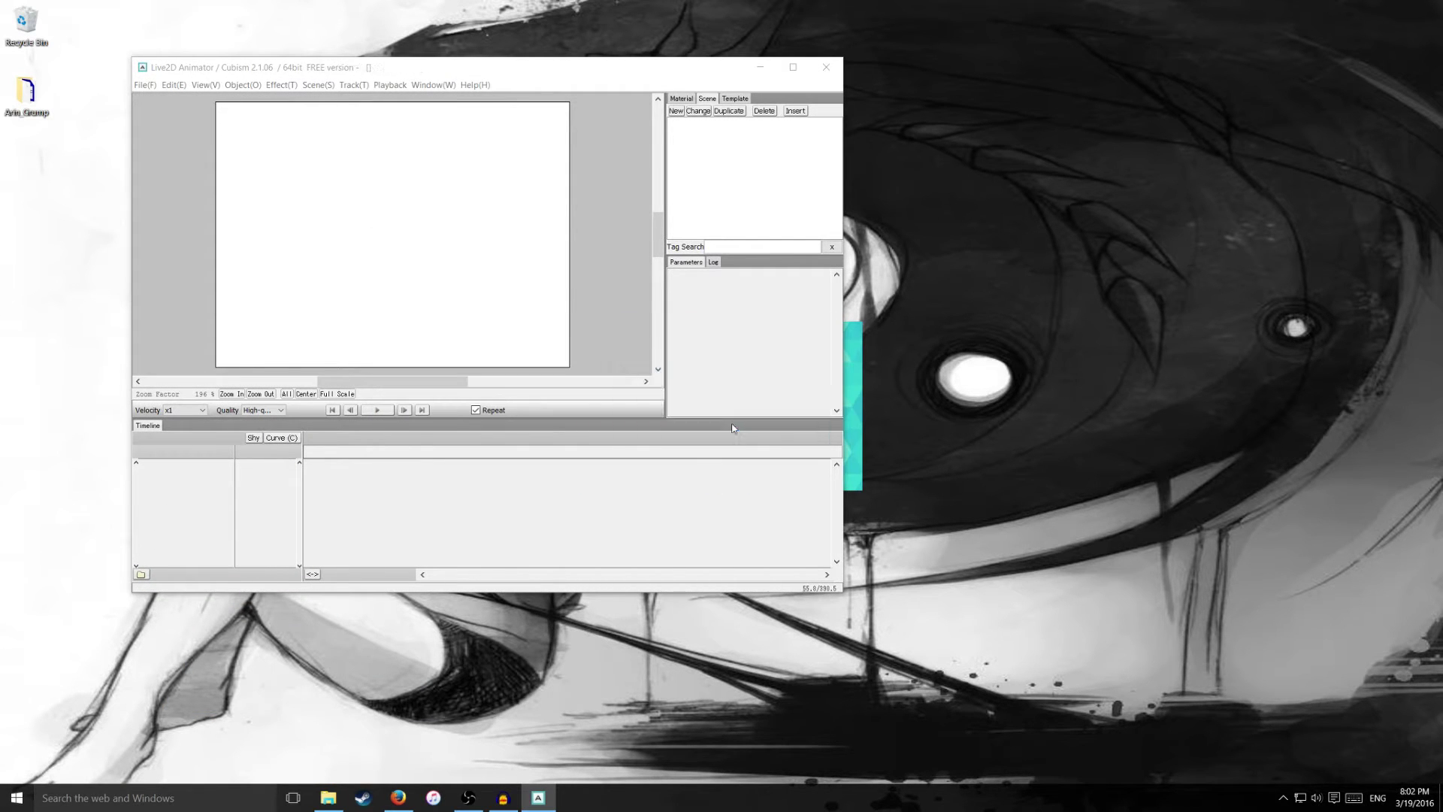
Open the Project.canx project from the Arin Grump Model folder inside Live2D Models in Documents.
{"action": "left_click", "coordinate": [761, 494]}
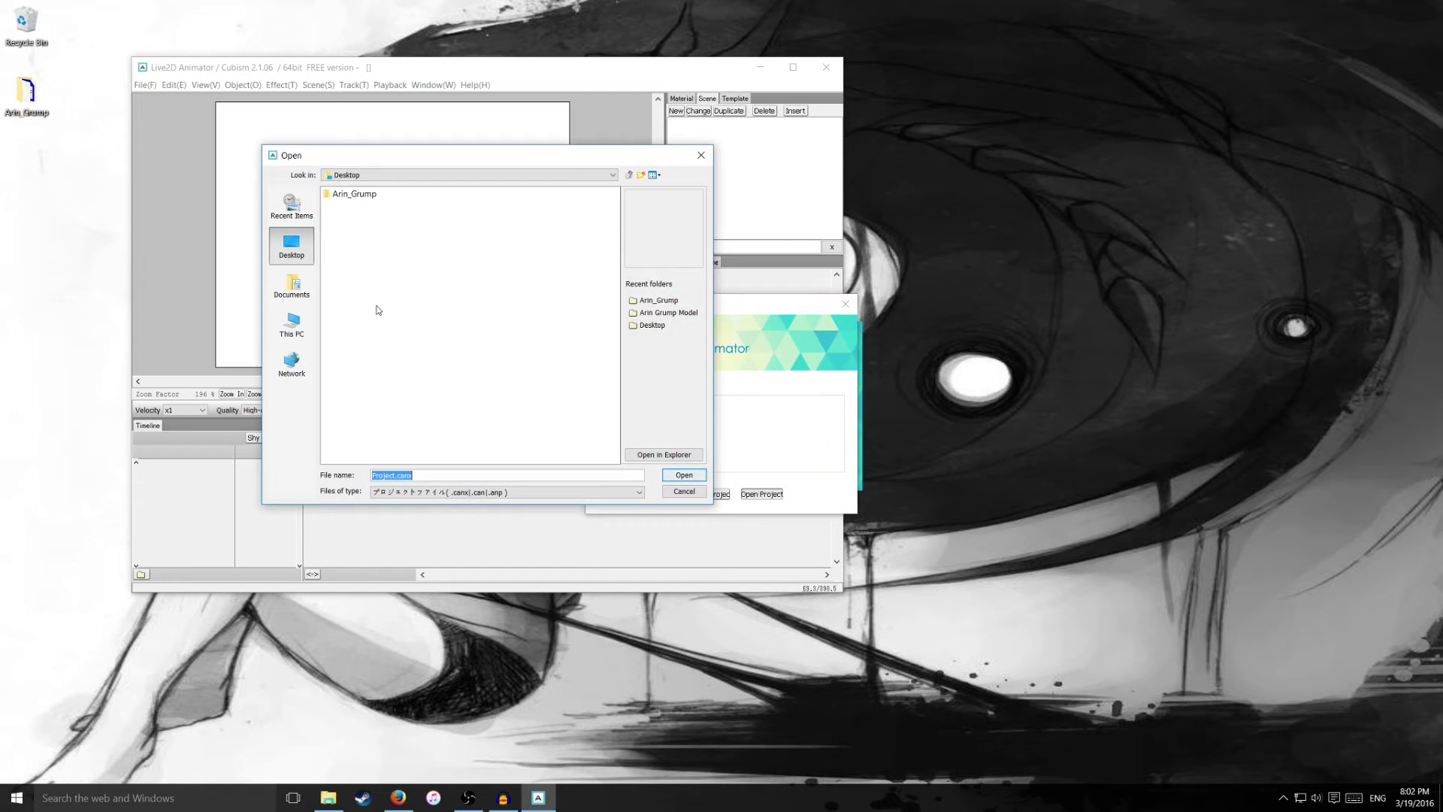
{"action": "left_click", "coordinate": [281, 295]}
{"action": "double_click", "coordinate": [354, 258]}
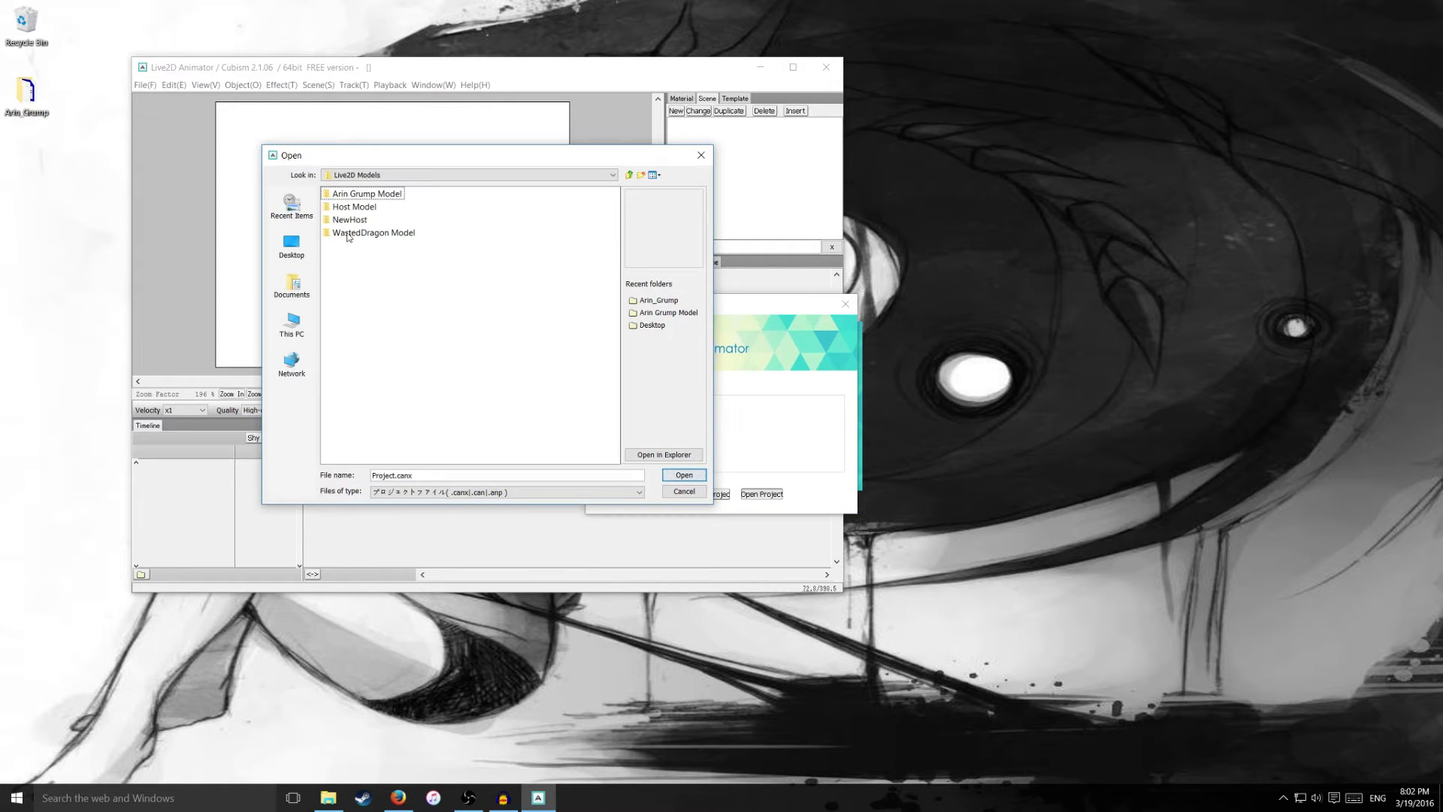
{"action": "left_click", "coordinate": [348, 195]}
{"action": "double_click", "coordinate": [348, 196]}
{"action": "double_click", "coordinate": [338, 218]}
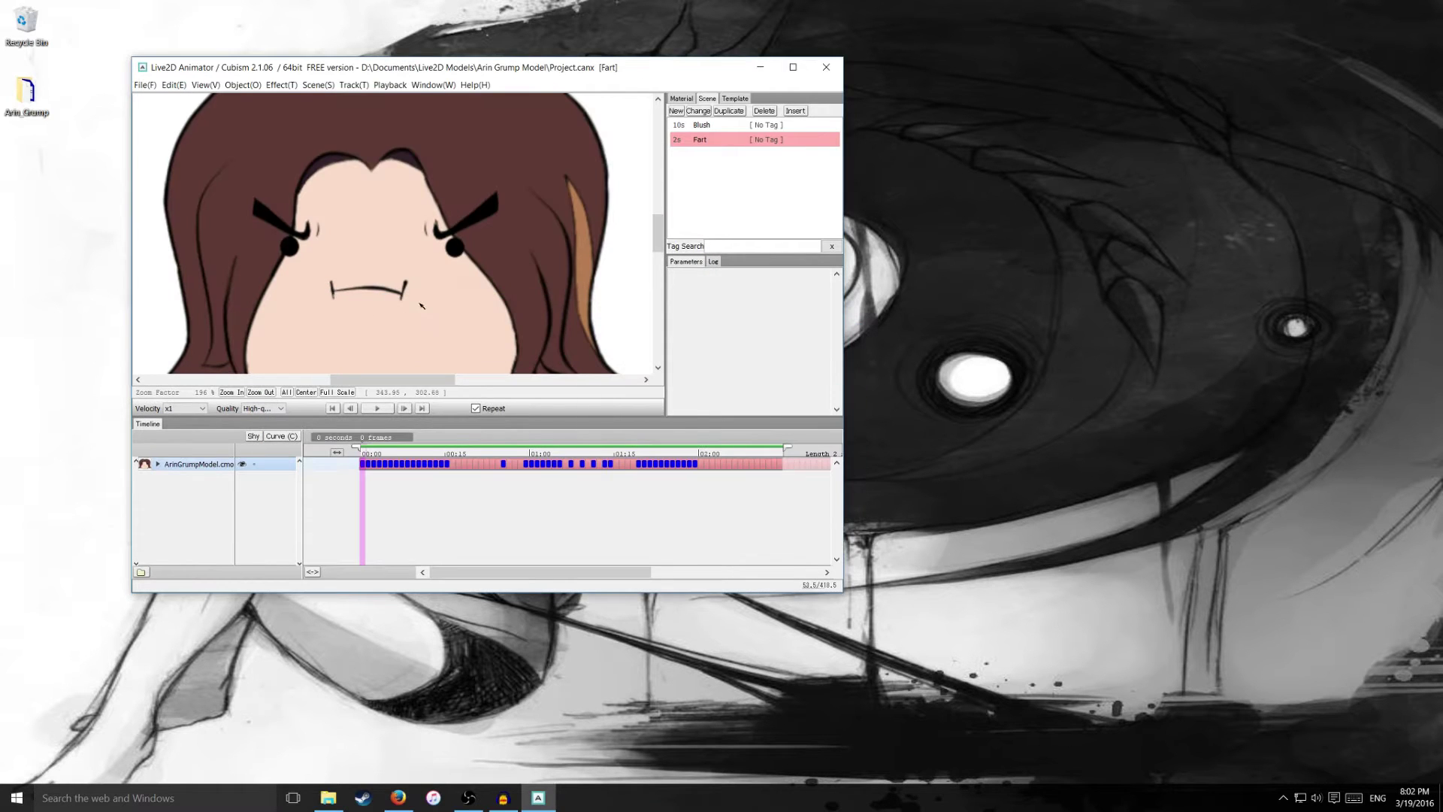
Play back the Blush scene and the Fart scene with the whole head in view to preview both animations.
{"action": "scroll", "coordinate": [367, 288], "scroll_direction": "down", "scroll_amount": 1}
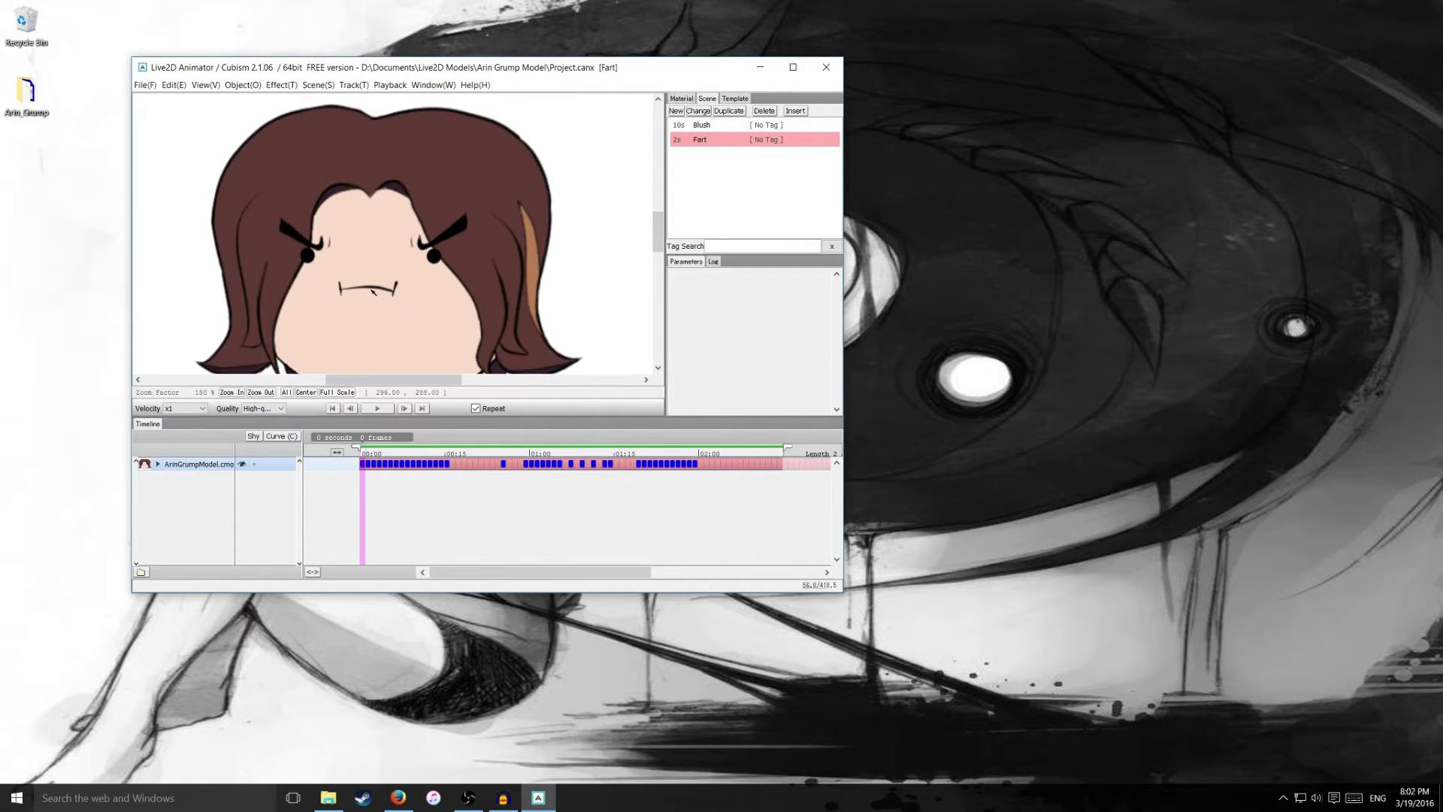
{"action": "scroll", "coordinate": [381, 276], "scroll_direction": "down", "scroll_amount": 1}
{"action": "left_click_drag", "start_coordinate": [408, 376], "coordinate": [397, 377]}
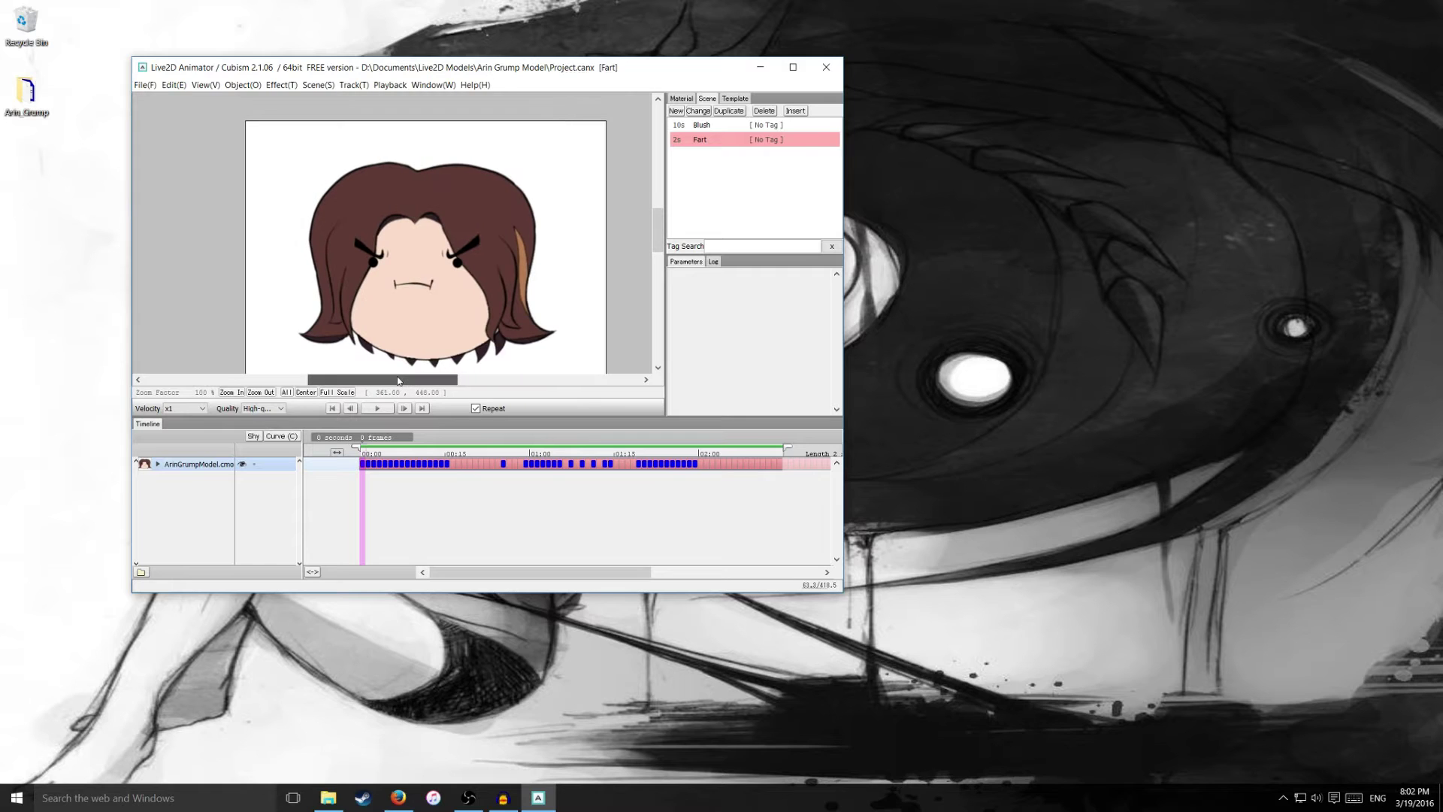
{"action": "left_click_drag", "start_coordinate": [659, 239], "coordinate": [659, 236]}
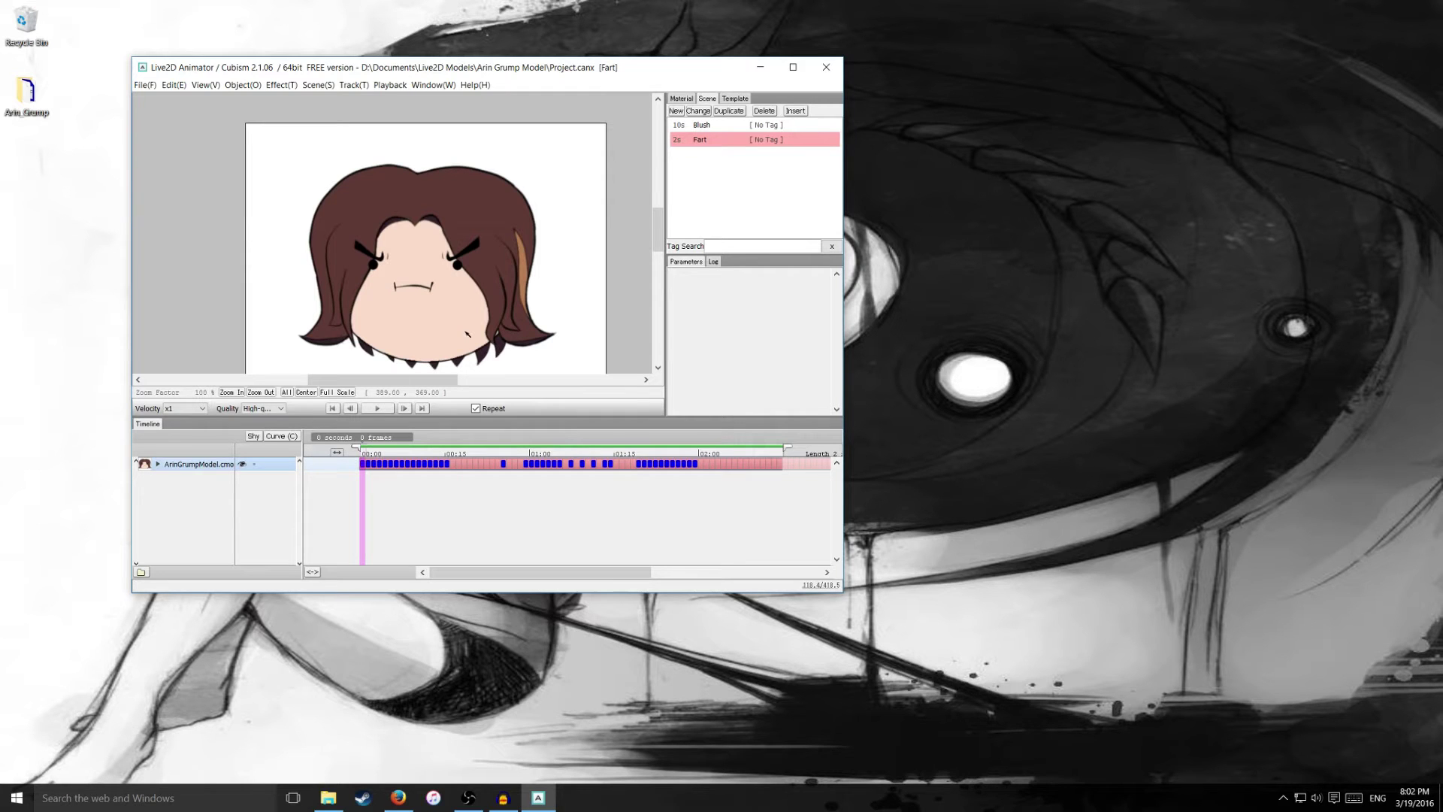
{"action": "left_click", "coordinate": [742, 126]}
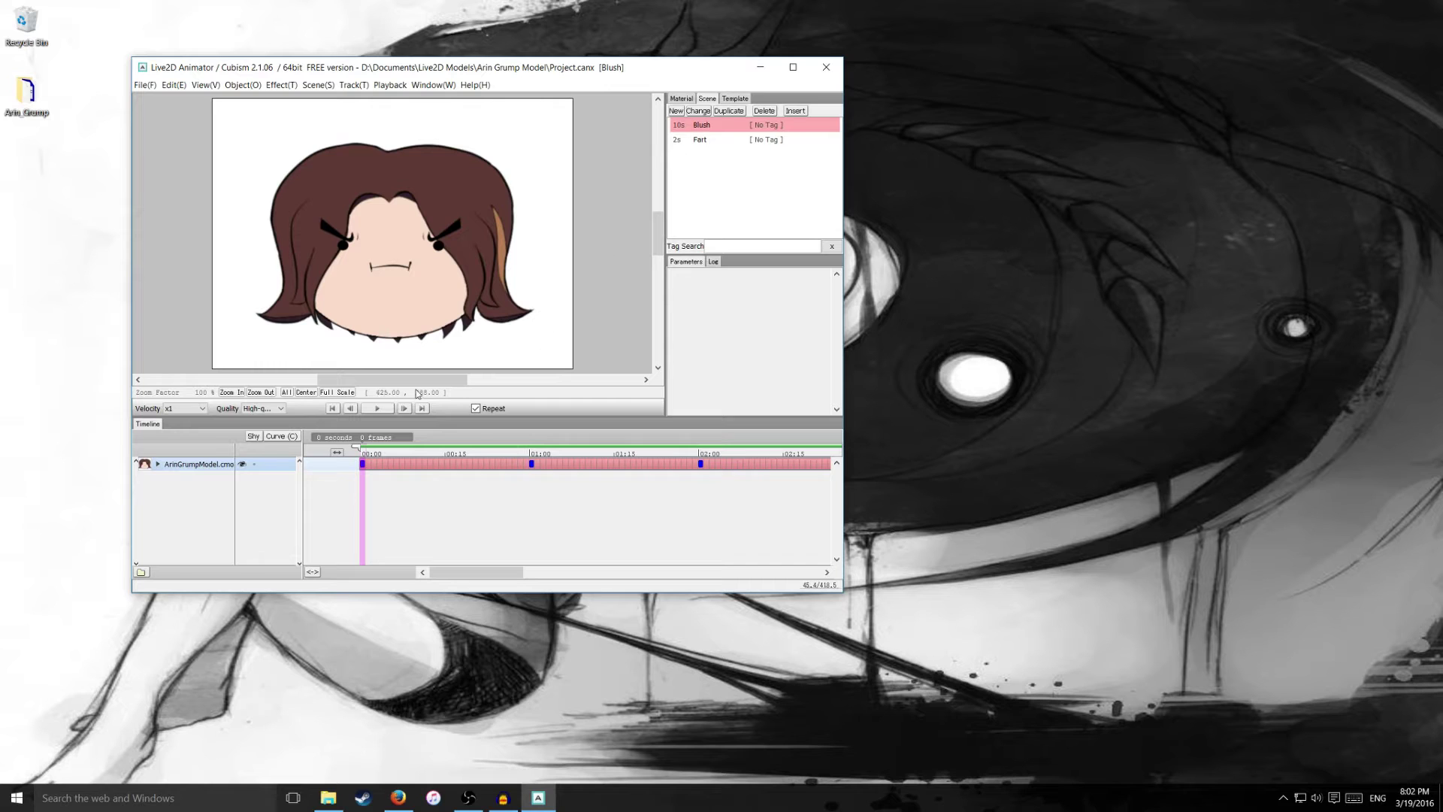
{"action": "left_click", "coordinate": [377, 408]}
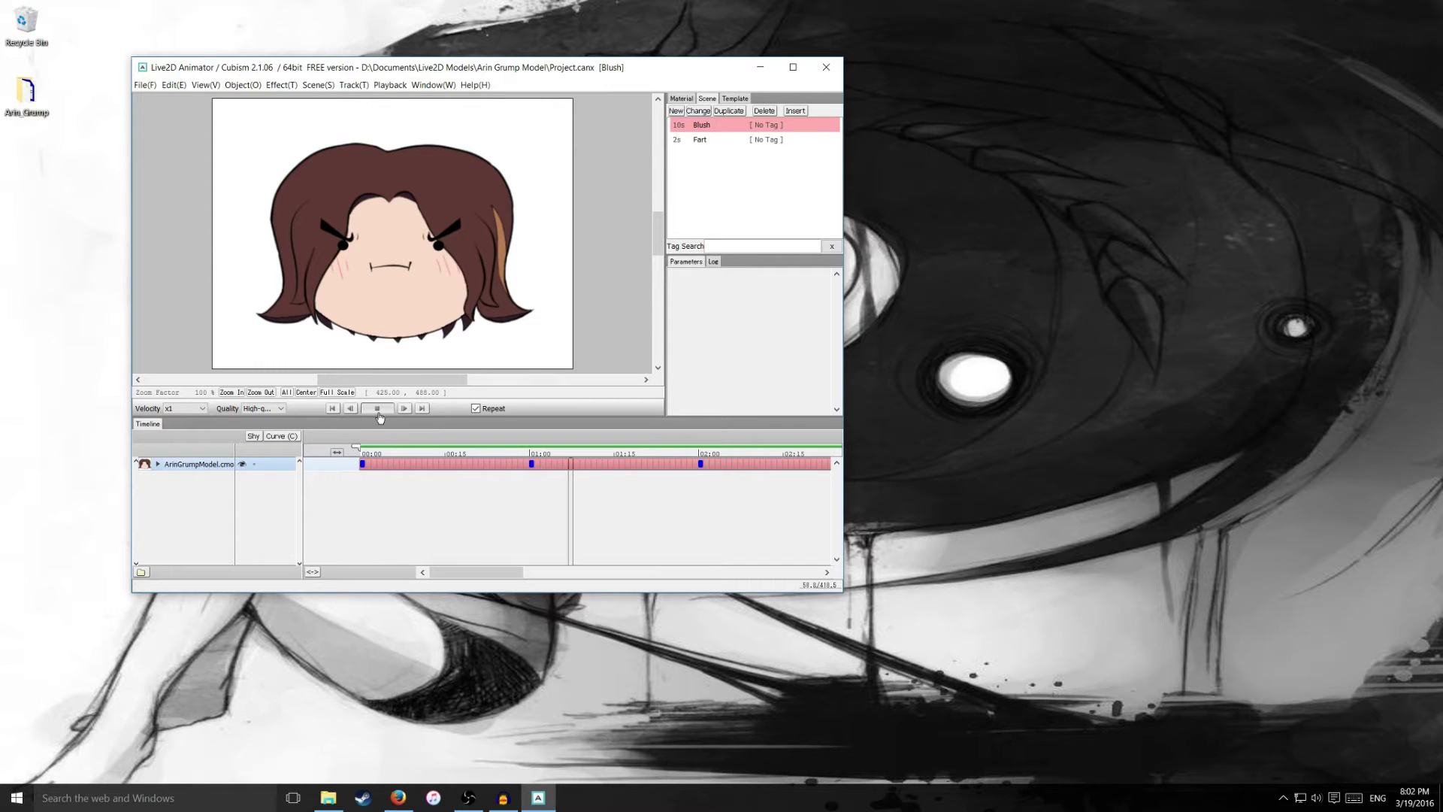
{"action": "left_click", "coordinate": [380, 412]}
{"action": "left_click", "coordinate": [706, 141]}
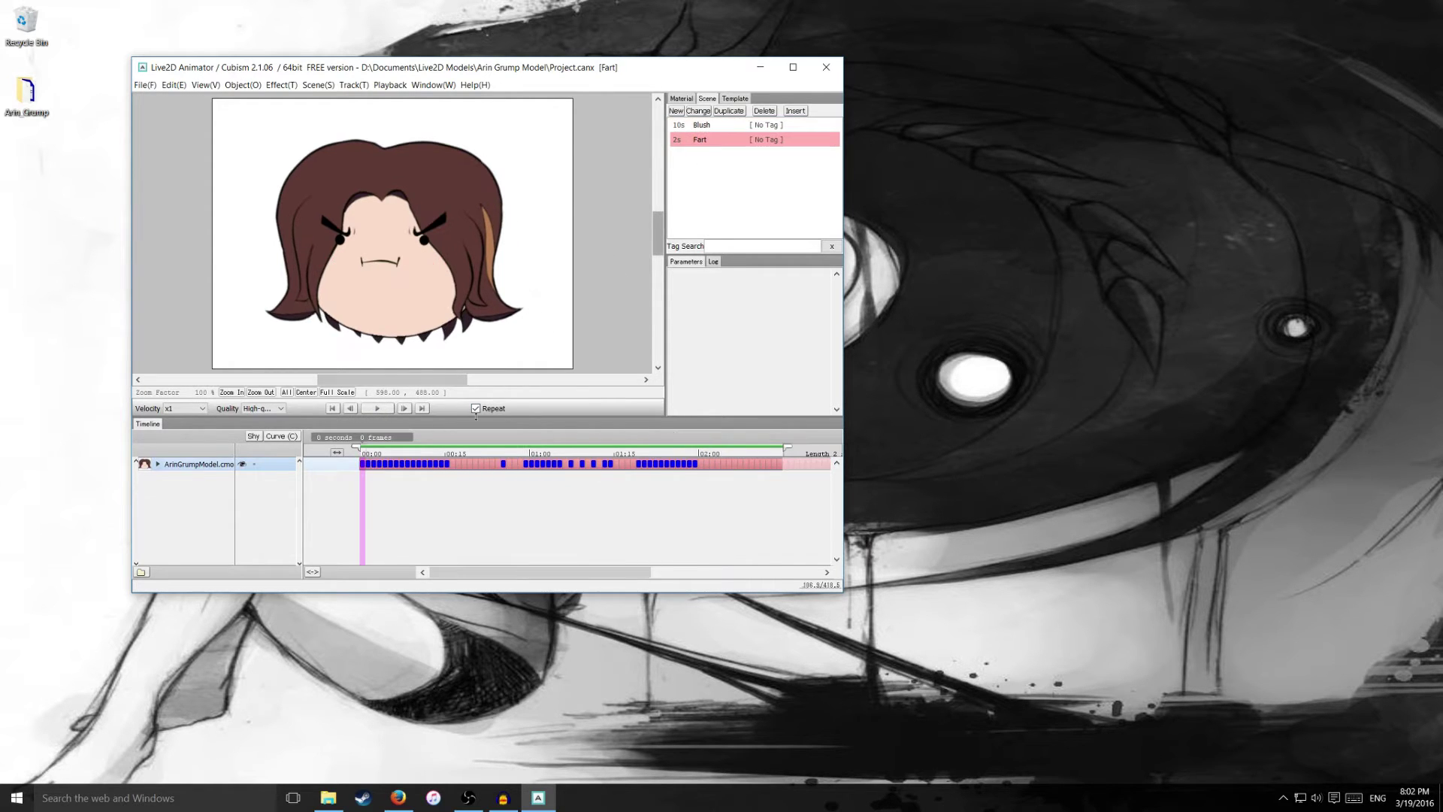
{"action": "left_click", "coordinate": [384, 411]}
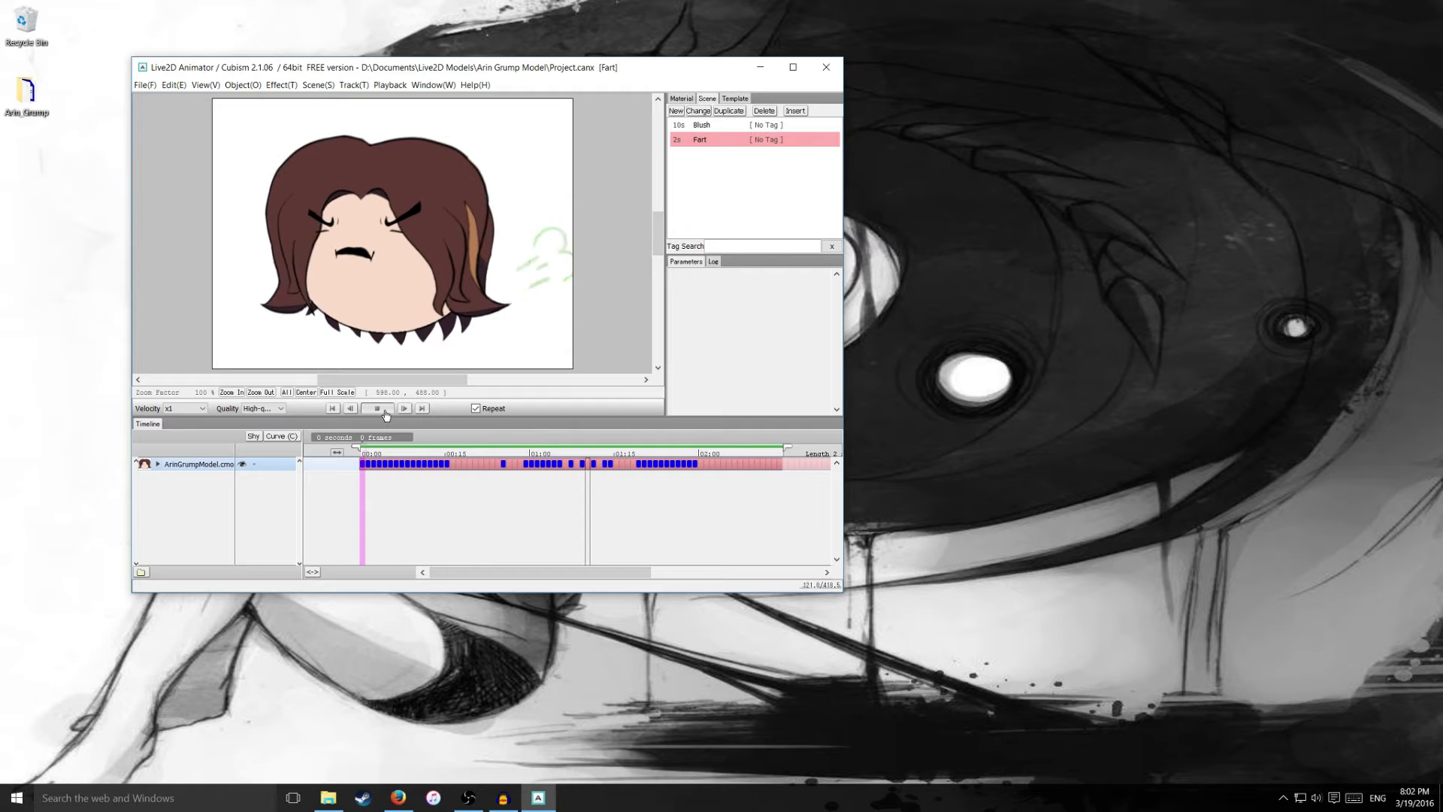
{"action": "left_click", "coordinate": [385, 412]}
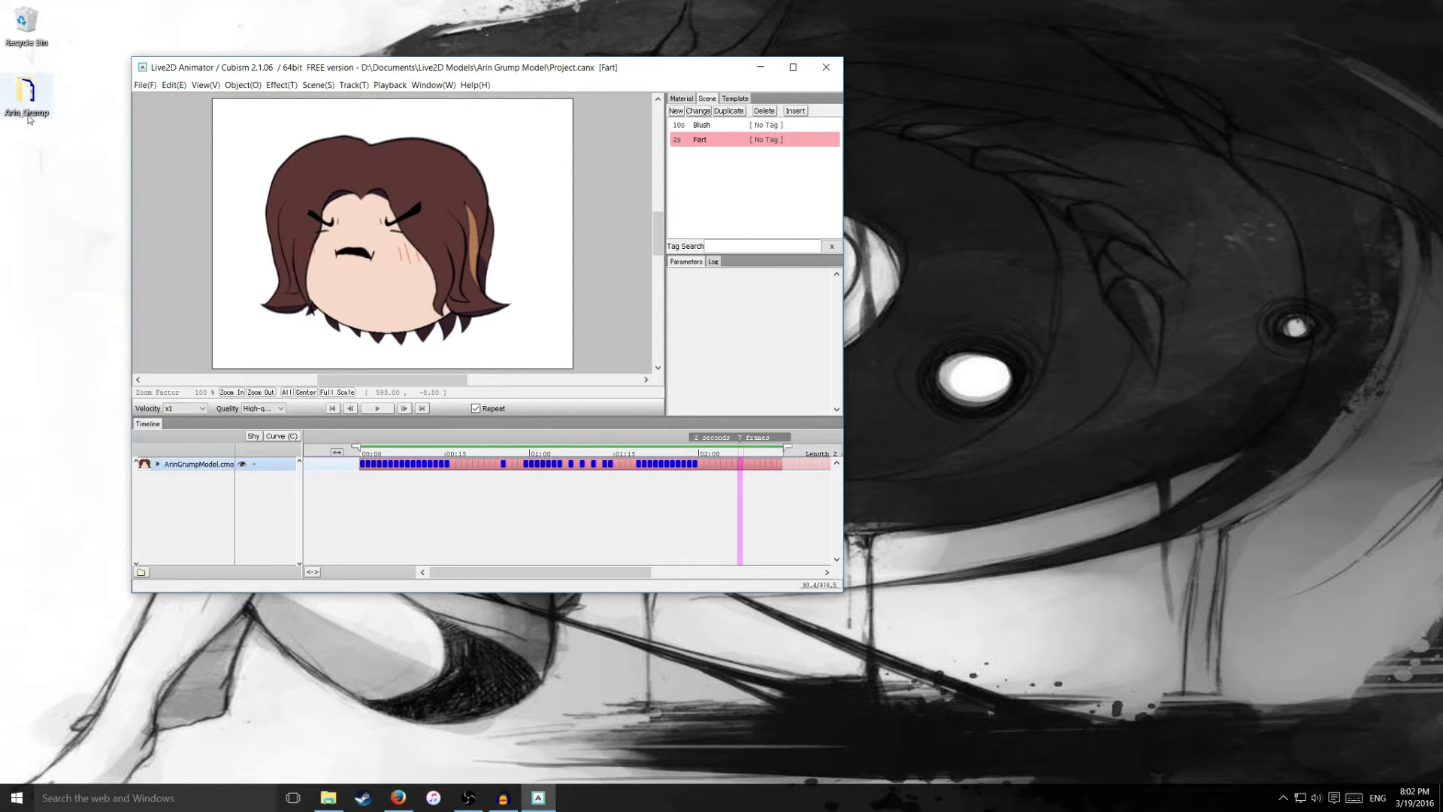
Output the motion data of all scenes in standard .mtn text format to the Arin_Grump folder on the desktop.
{"action": "left_click", "coordinate": [147, 85]}
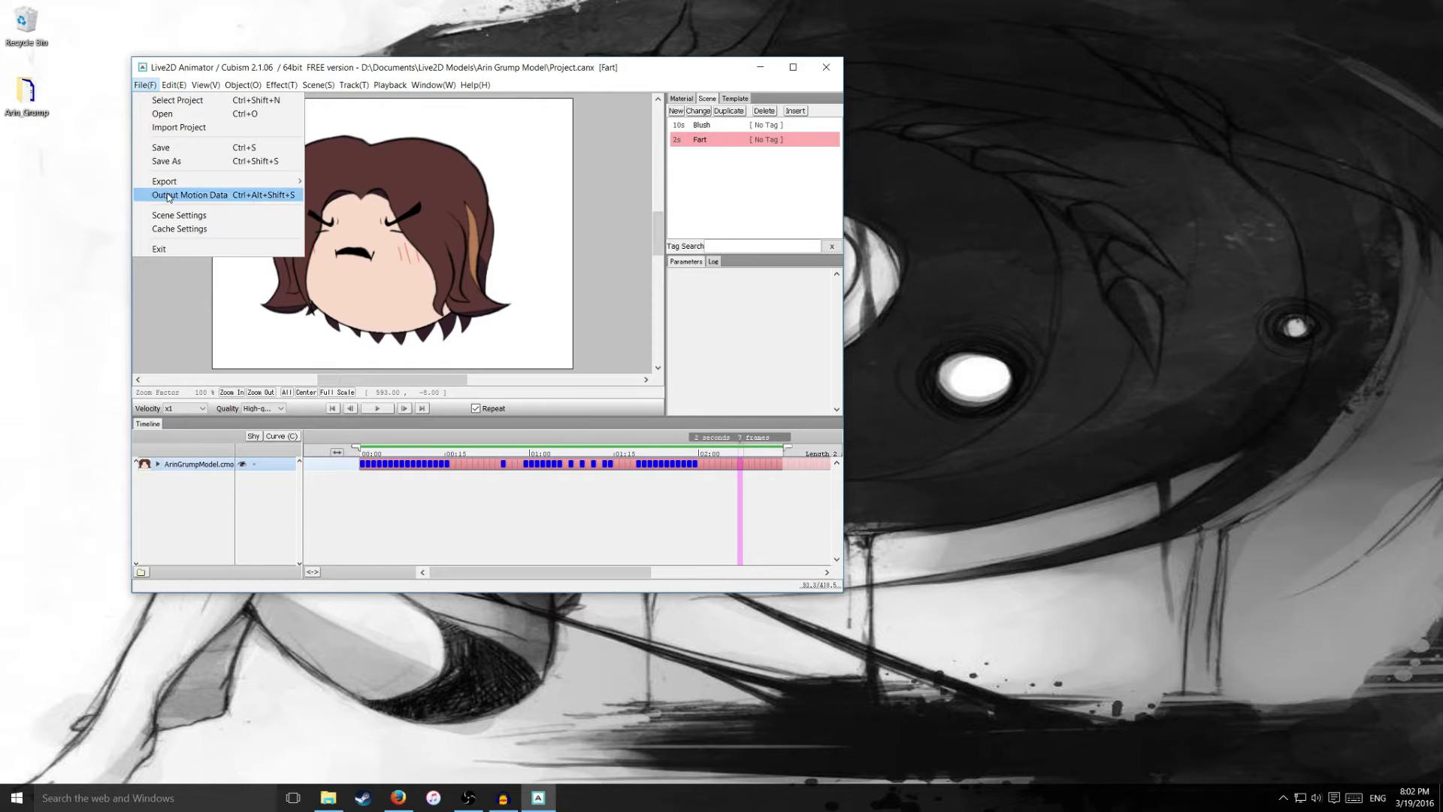
{"action": "left_click", "coordinate": [263, 197]}
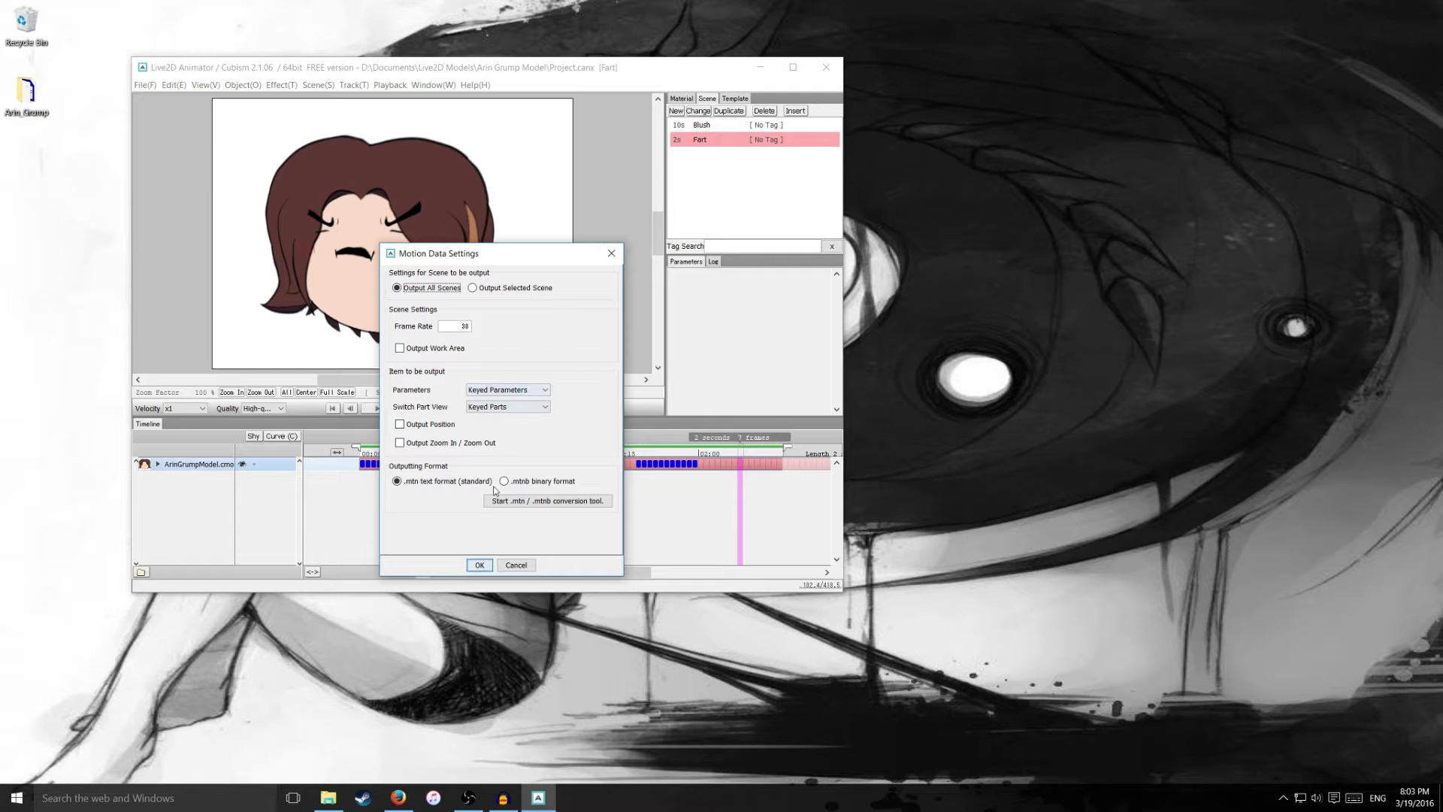
{"action": "left_click", "coordinate": [481, 565]}
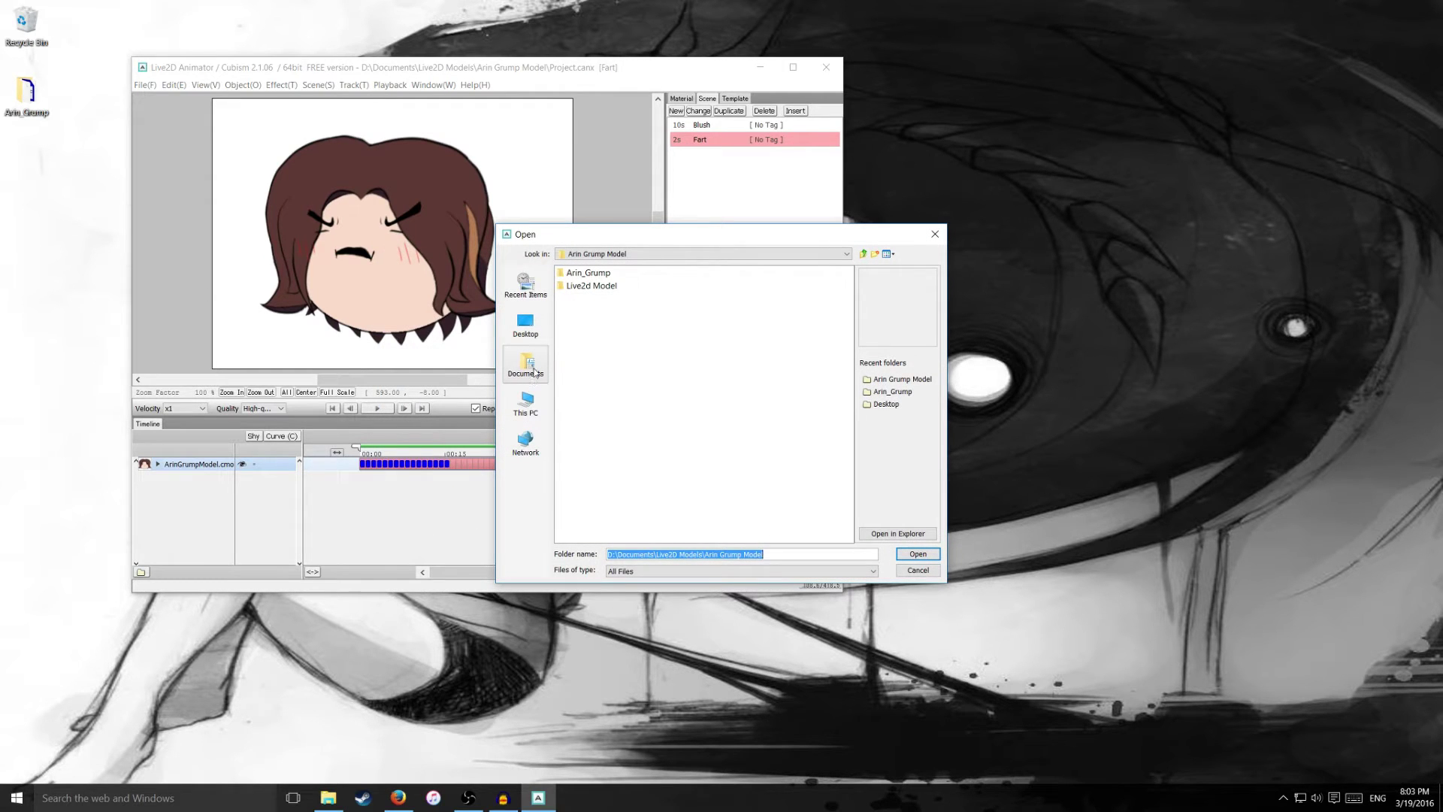
{"action": "left_click", "coordinate": [533, 366]}
{"action": "left_click", "coordinate": [525, 325]}
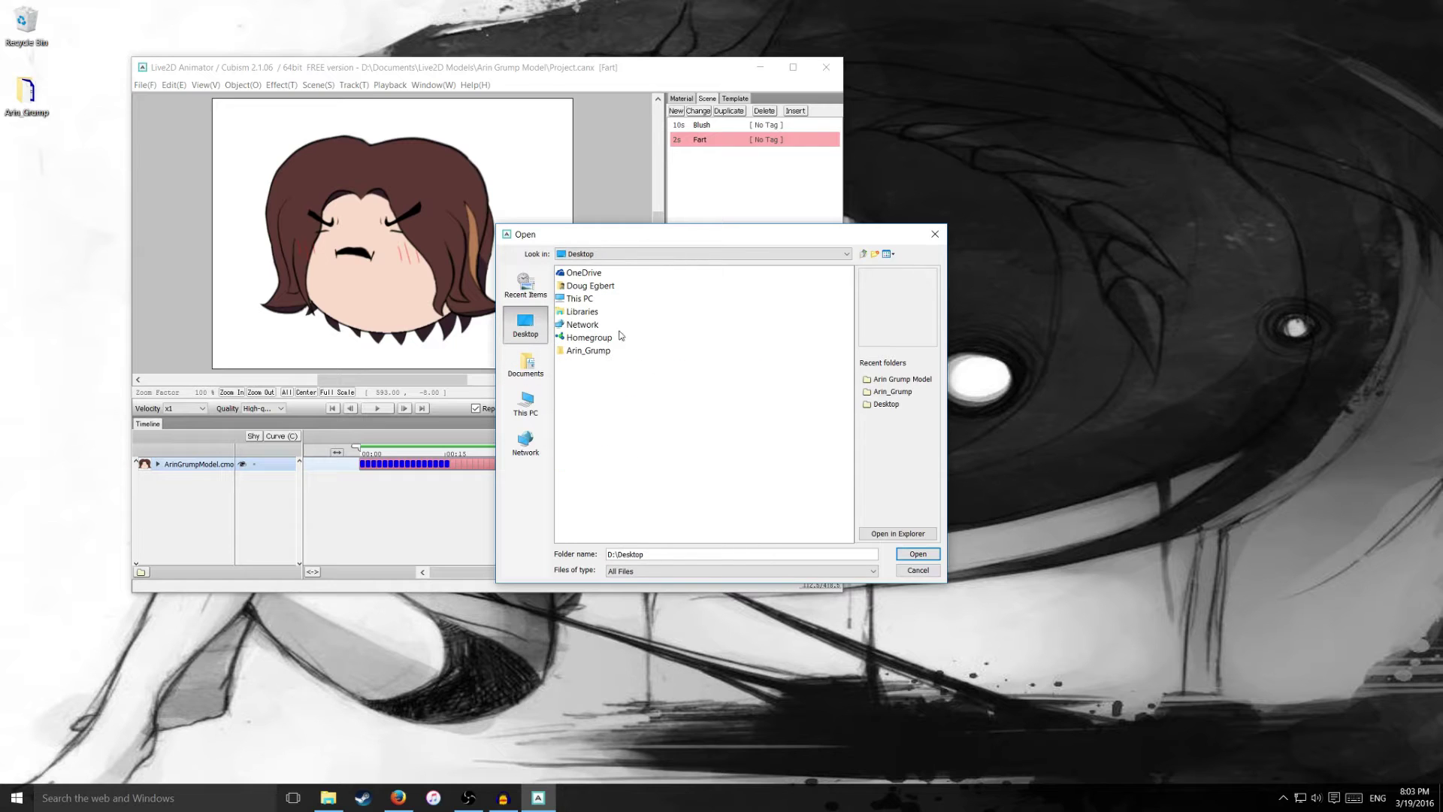
{"action": "left_click", "coordinate": [594, 351]}
{"action": "left_click", "coordinate": [592, 354]}
{"action": "left_click", "coordinate": [628, 362]}
{"action": "double_click", "coordinate": [589, 351]}
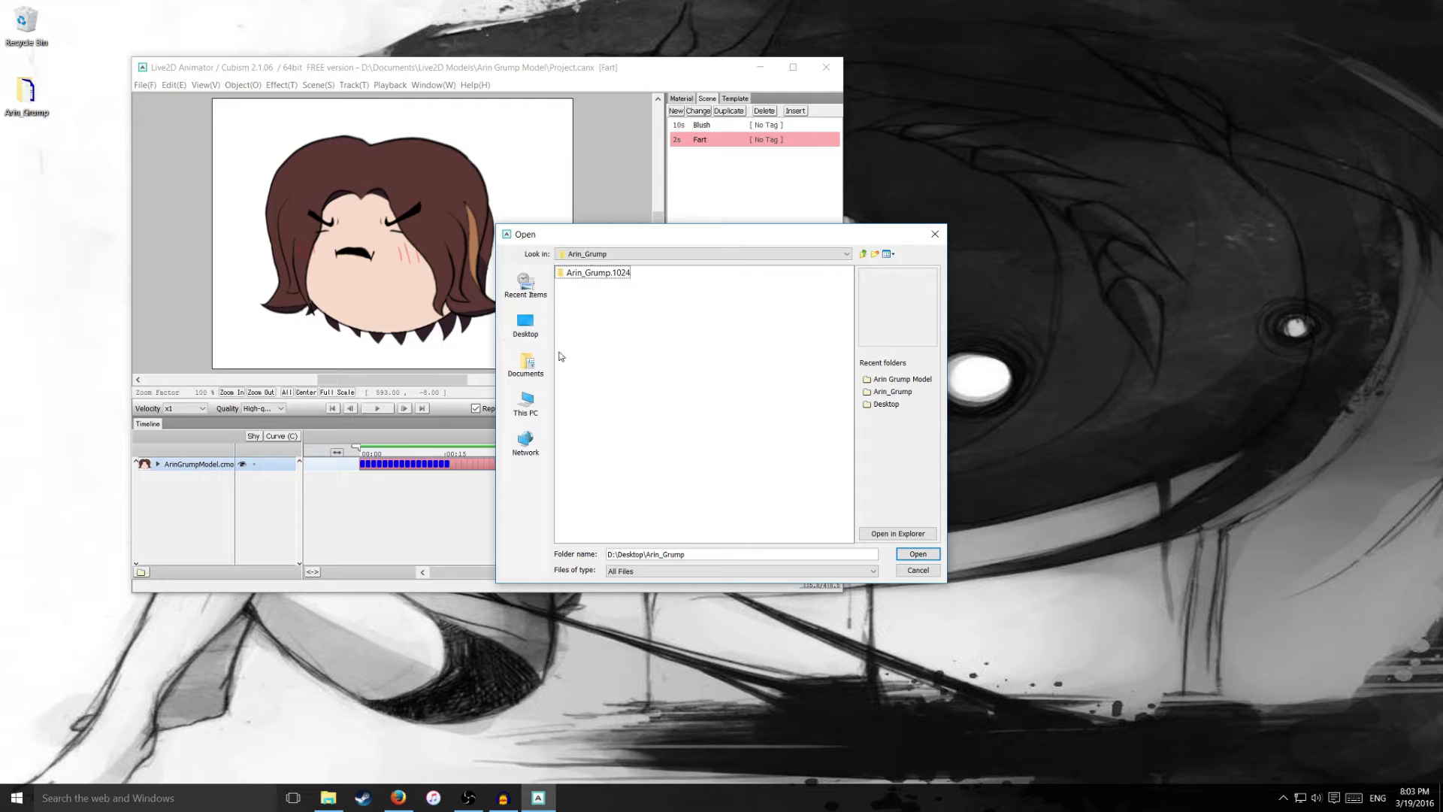
{"action": "left_click", "coordinate": [919, 555]}
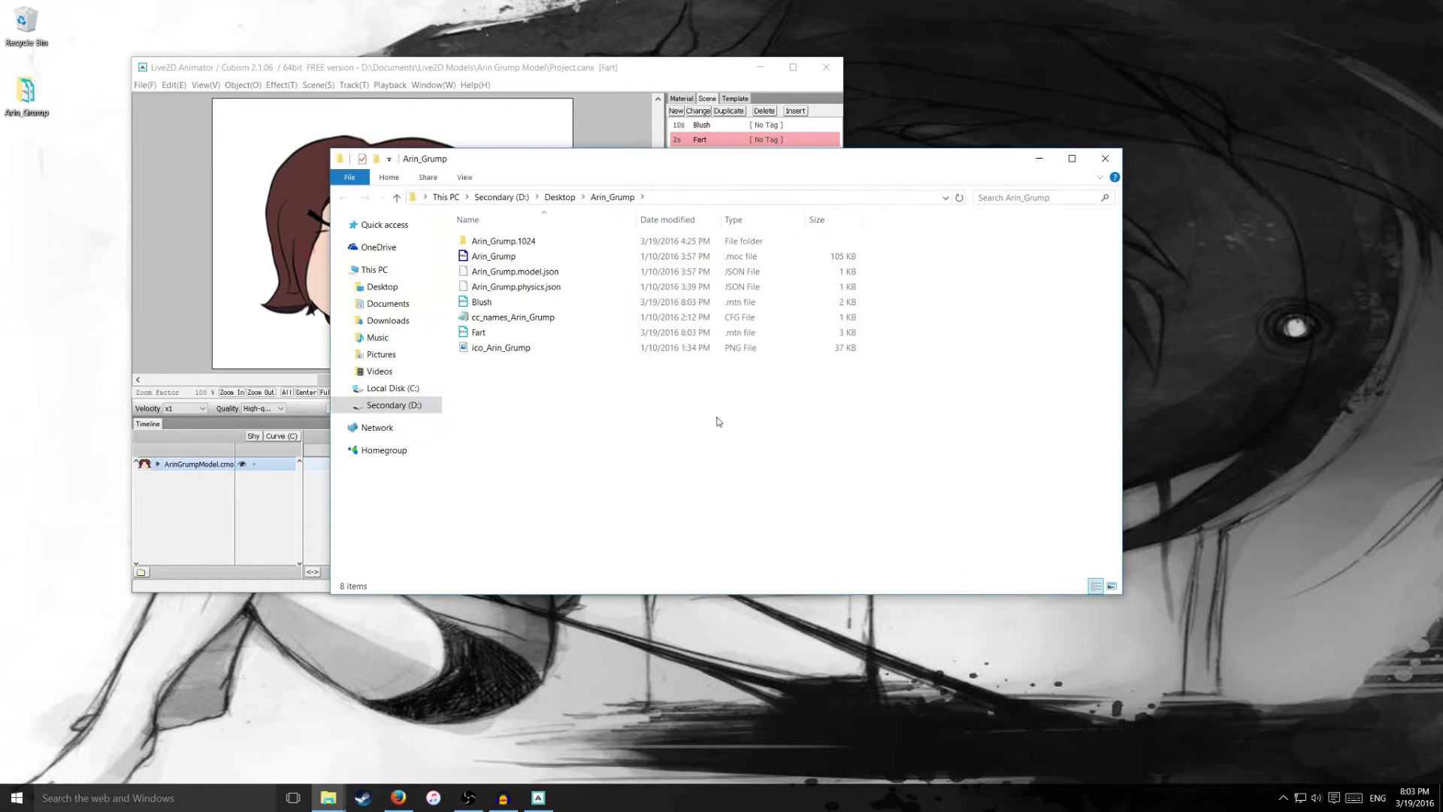
Minimize the Animator and check the exported Blush and Fart motion files in the Arin_Grump folder.
{"action": "left_click", "coordinate": [760, 67]}
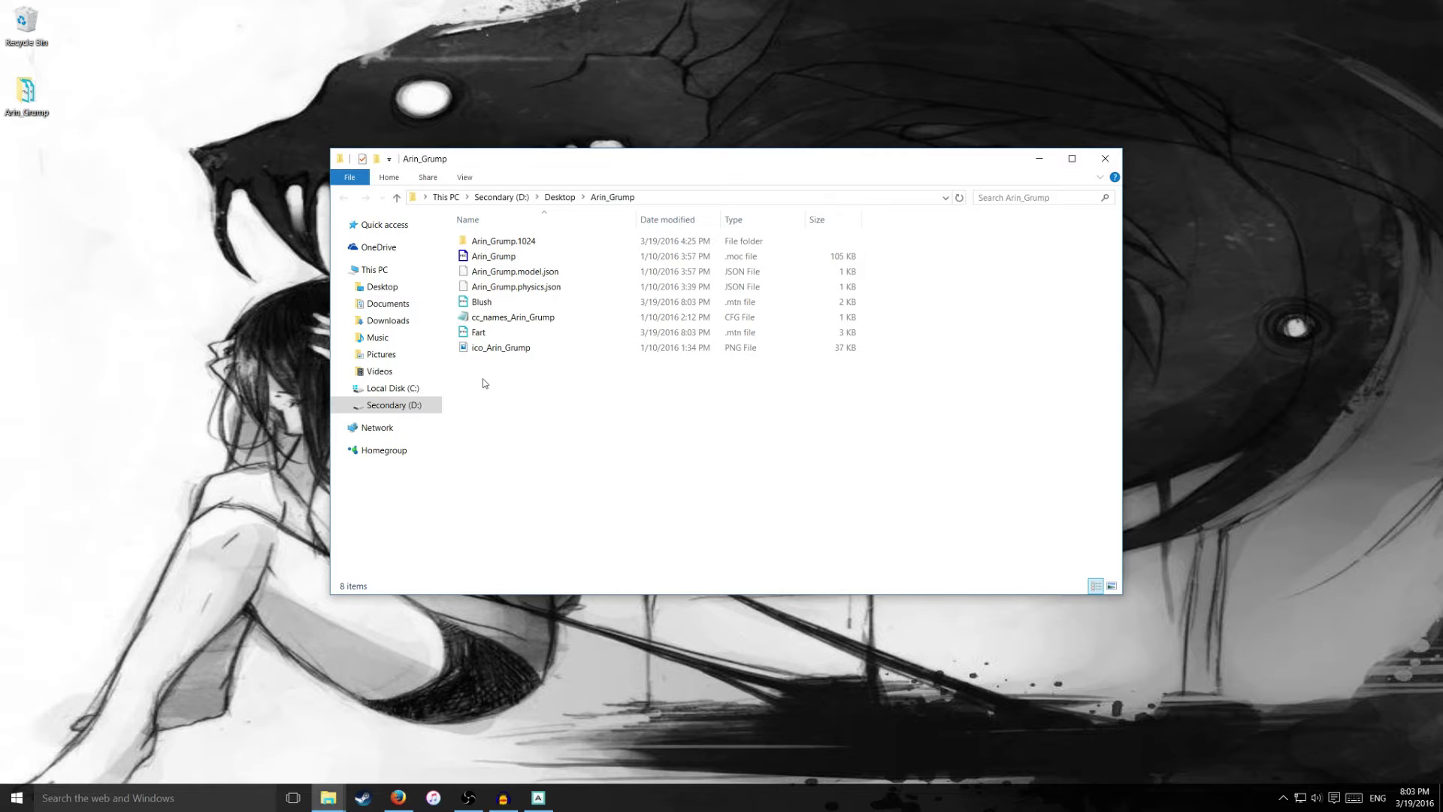
{"action": "left_click", "coordinate": [481, 333]}
{"action": "left_click", "coordinate": [490, 301], "text": "ctrl"}
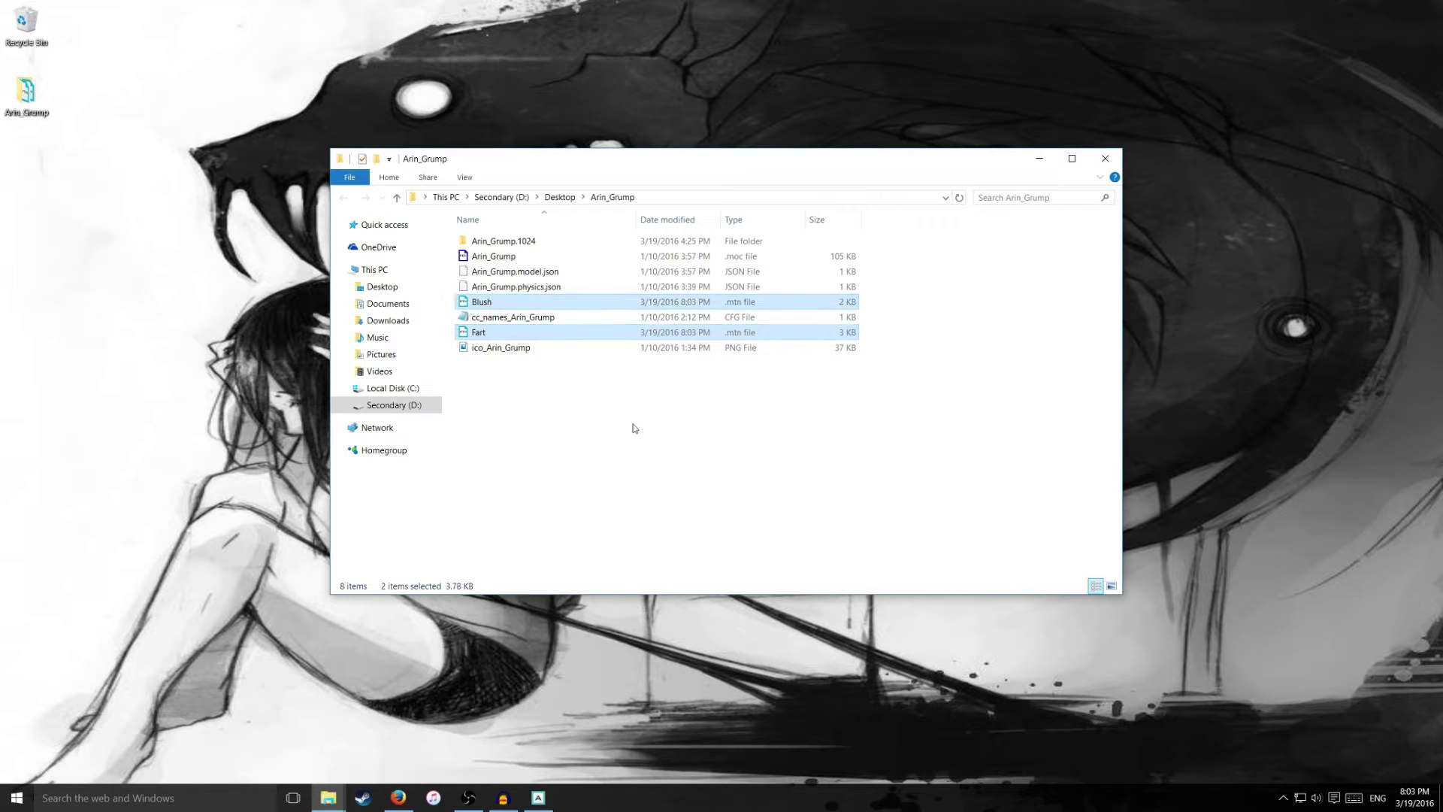
{"action": "left_click", "coordinate": [575, 413]}
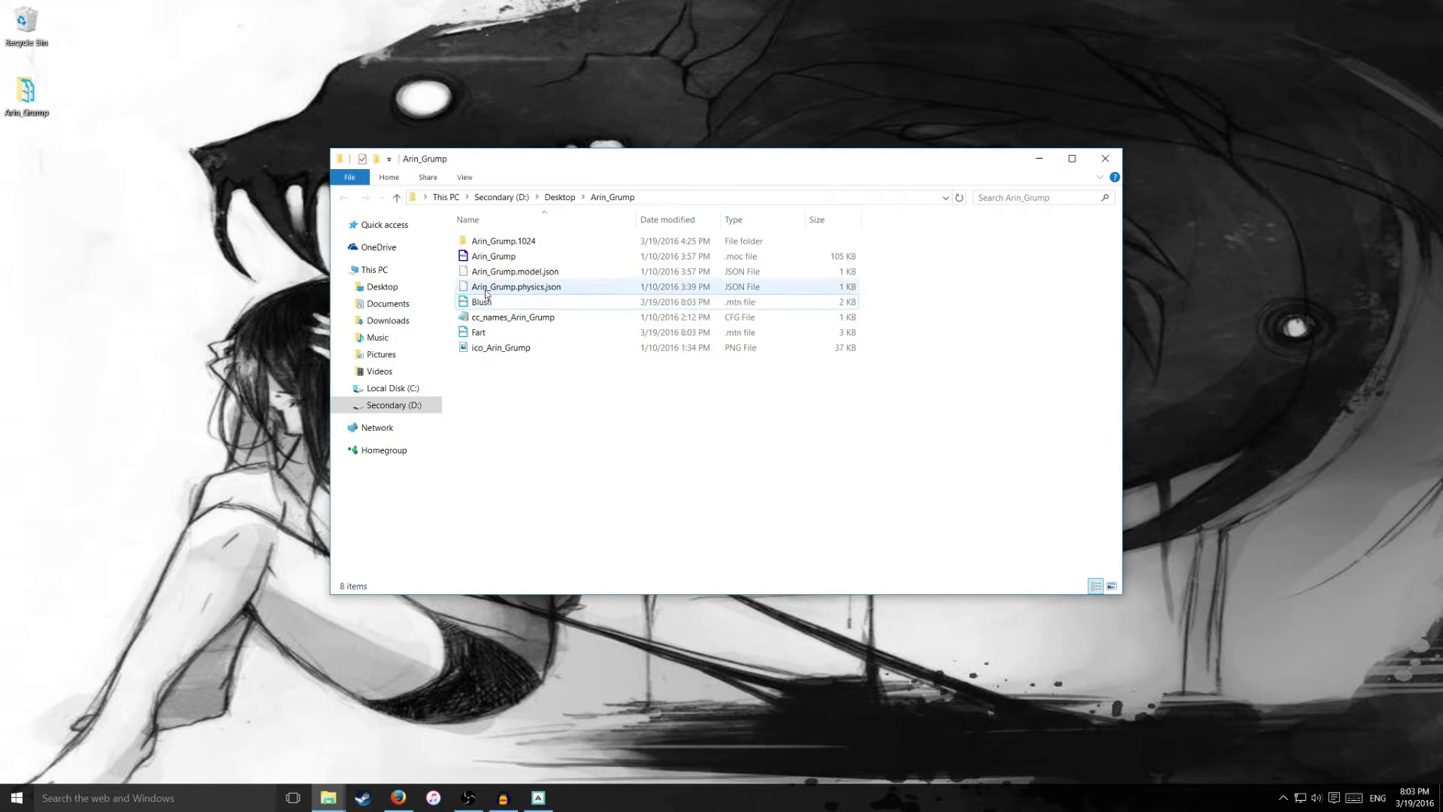
Create a new folder named motiona in the Arin_Grump folder.
{"action": "right_click", "coordinate": [478, 380]}
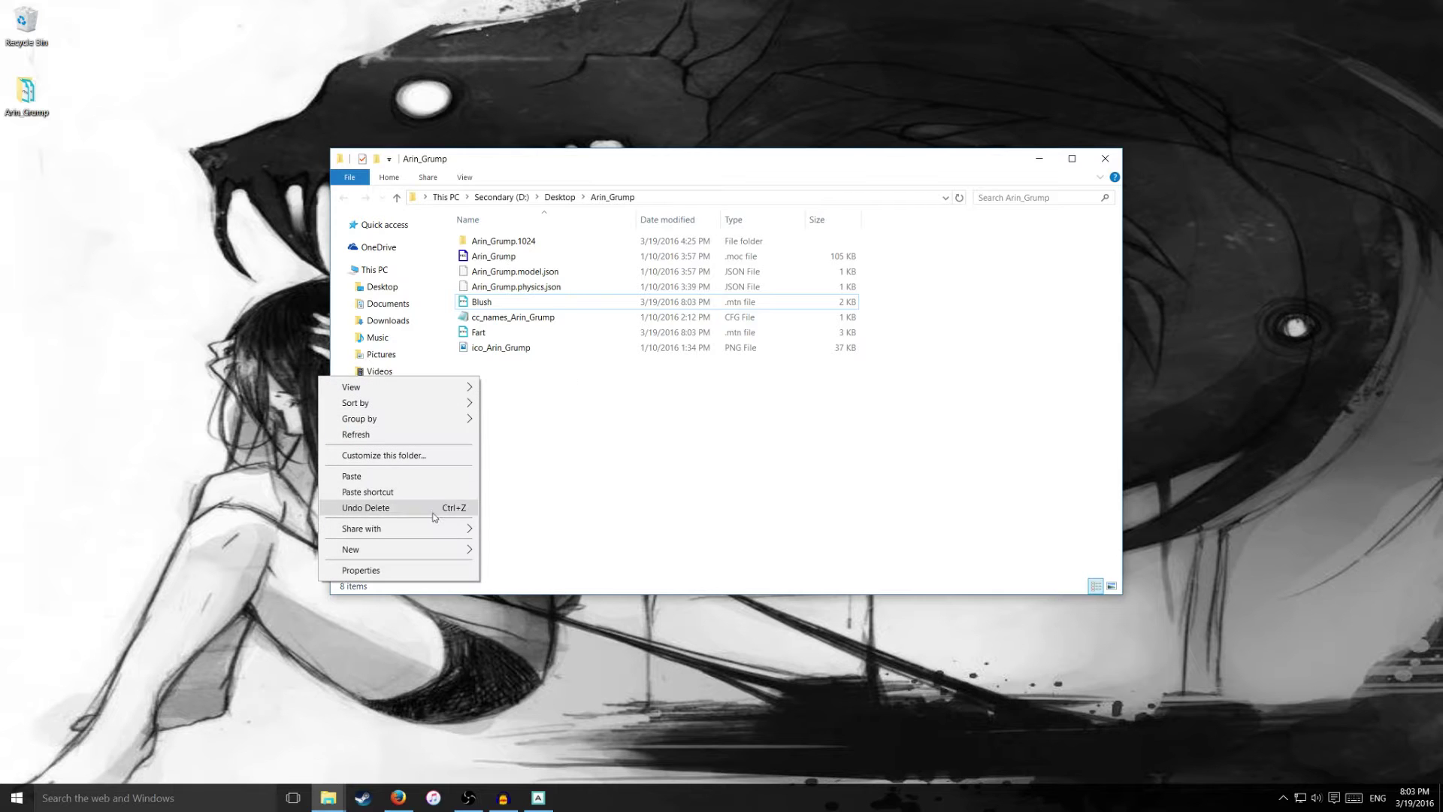
{"action": "mouse_move", "coordinate": [413, 547]}
{"action": "left_click", "coordinate": [290, 547]}
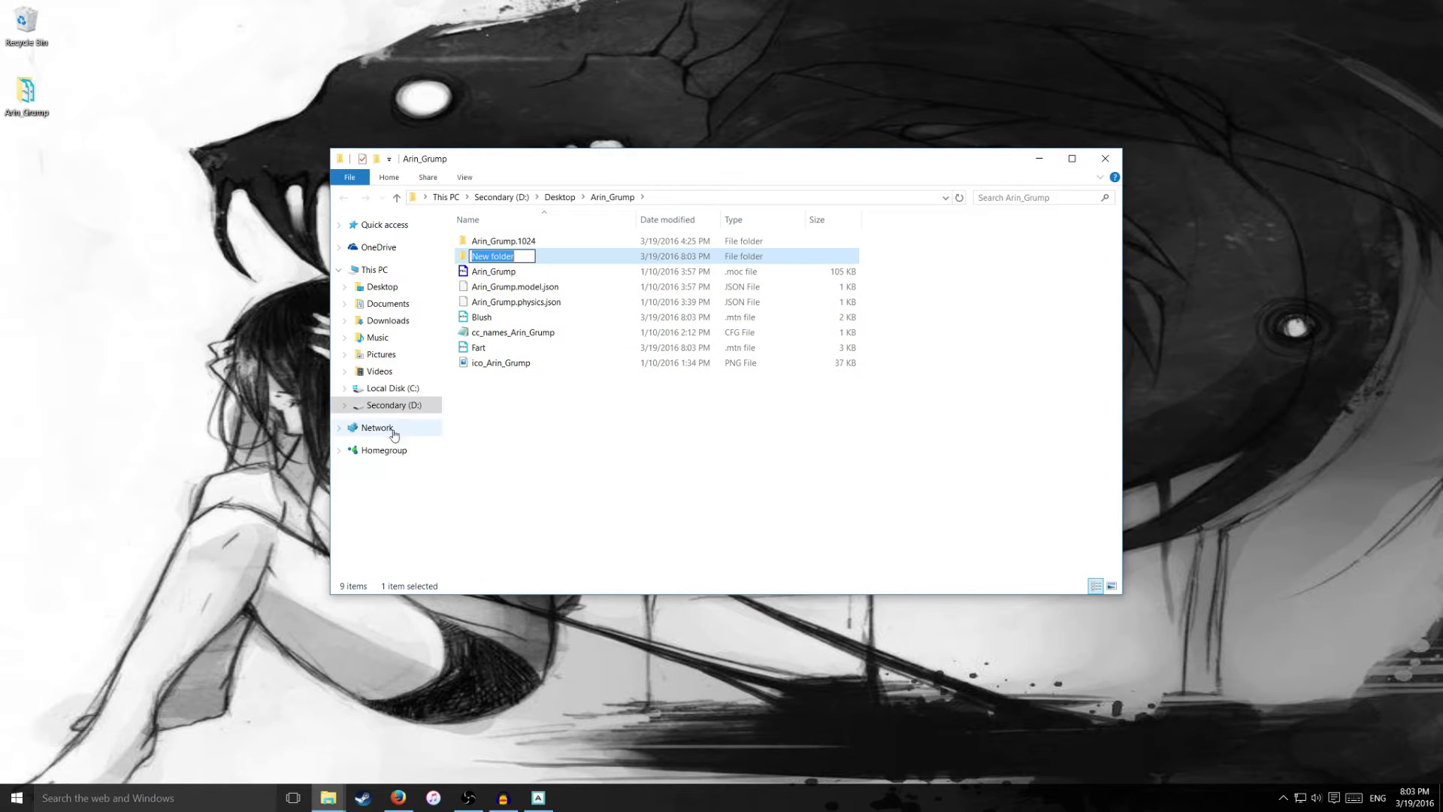
{"action": "type", "text": "motiona"}
{"action": "key", "text": "Return"}
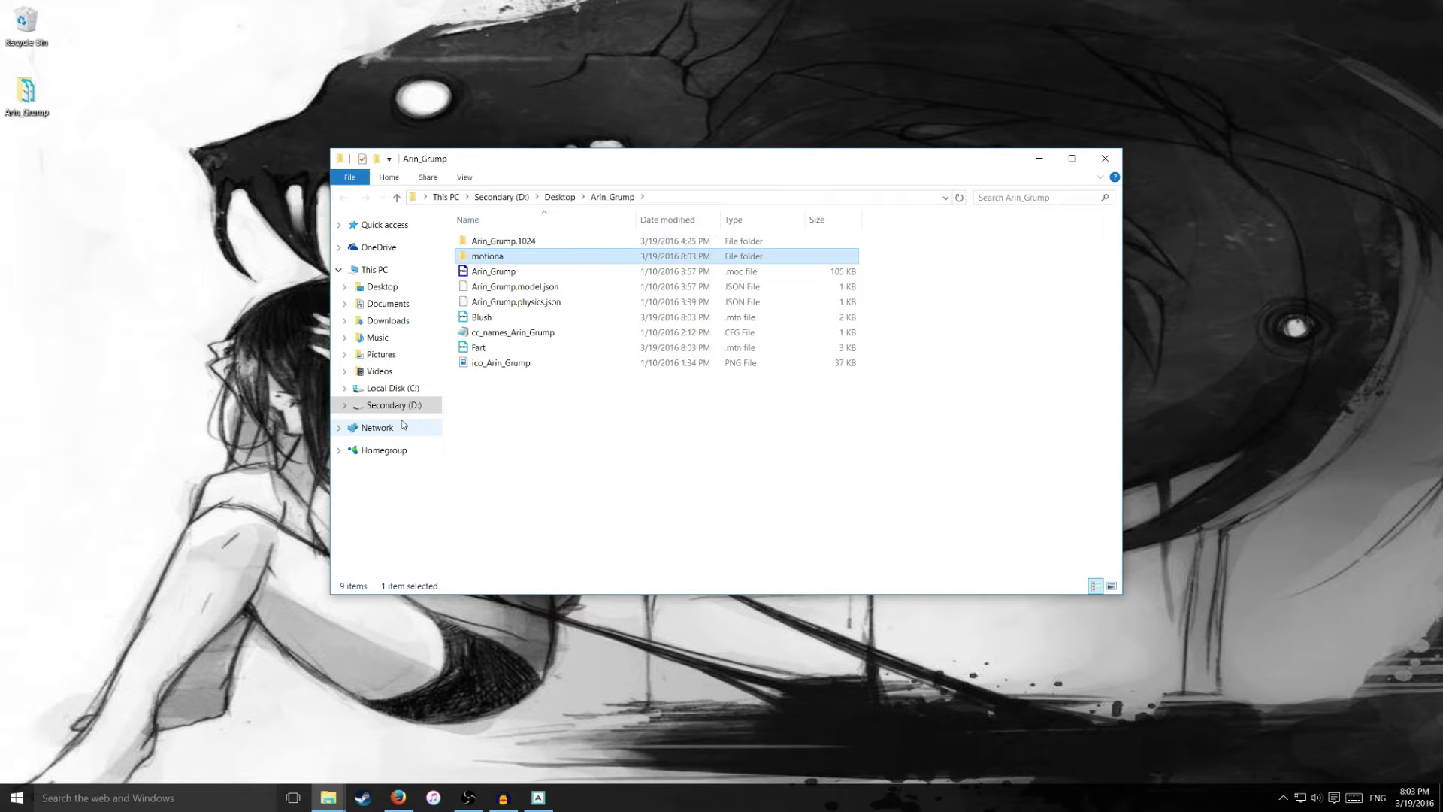
Correct the new folder's name to motions.
{"action": "double_click", "coordinate": [488, 260]}
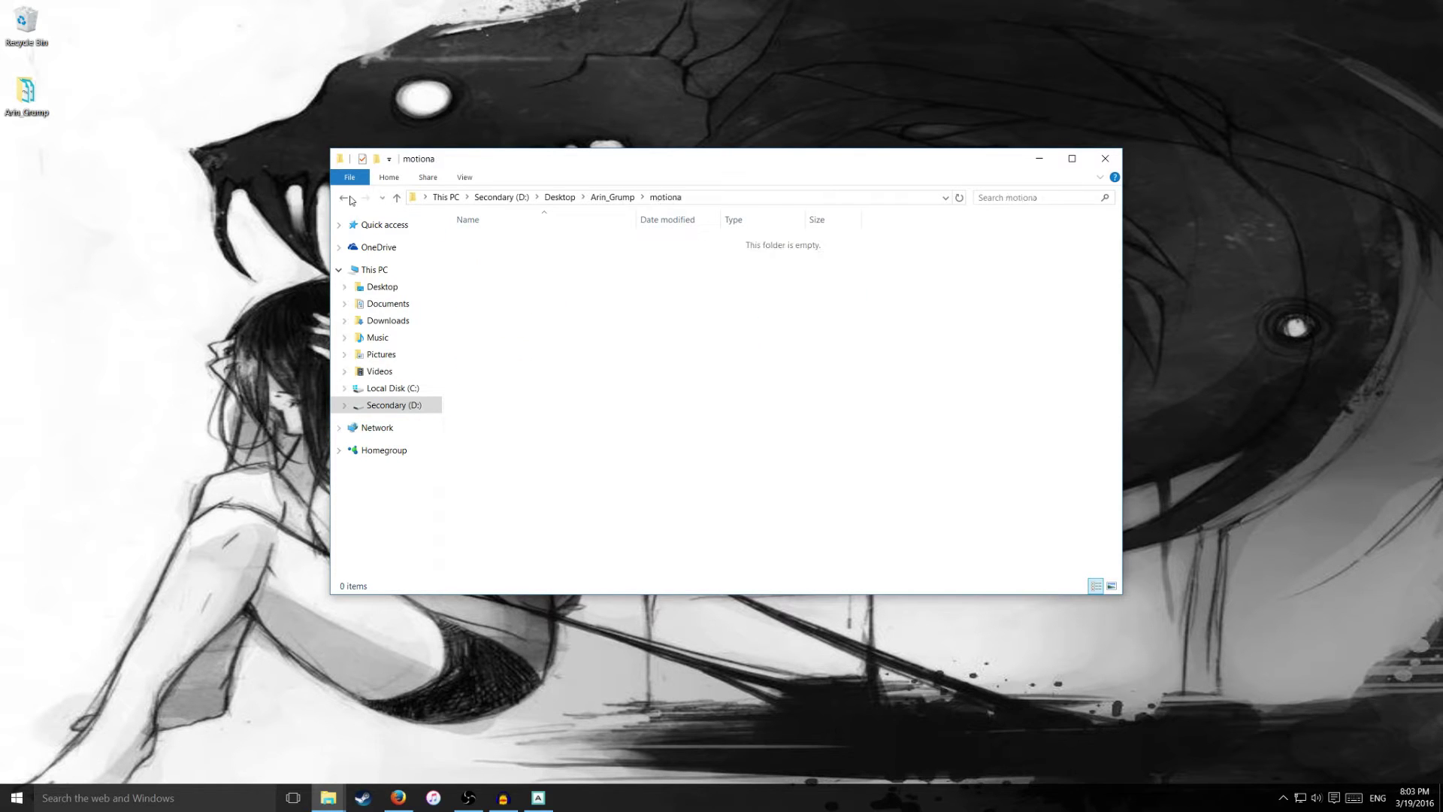
{"action": "left_click", "coordinate": [349, 198]}
{"action": "left_click", "coordinate": [486, 259]}
{"action": "left_click", "coordinate": [517, 257]}
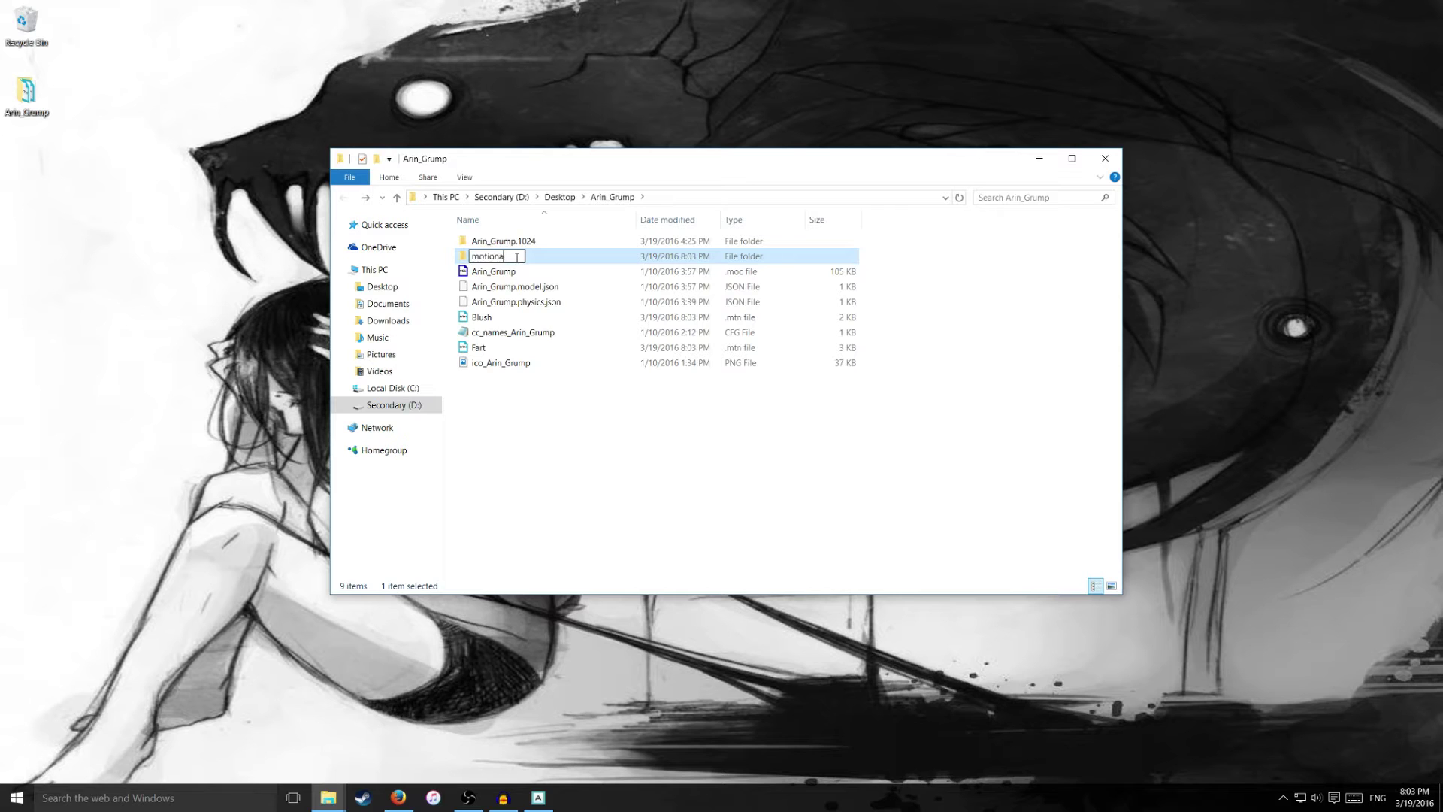
{"action": "type", "text": "s"}
{"action": "key", "text": "Return"}
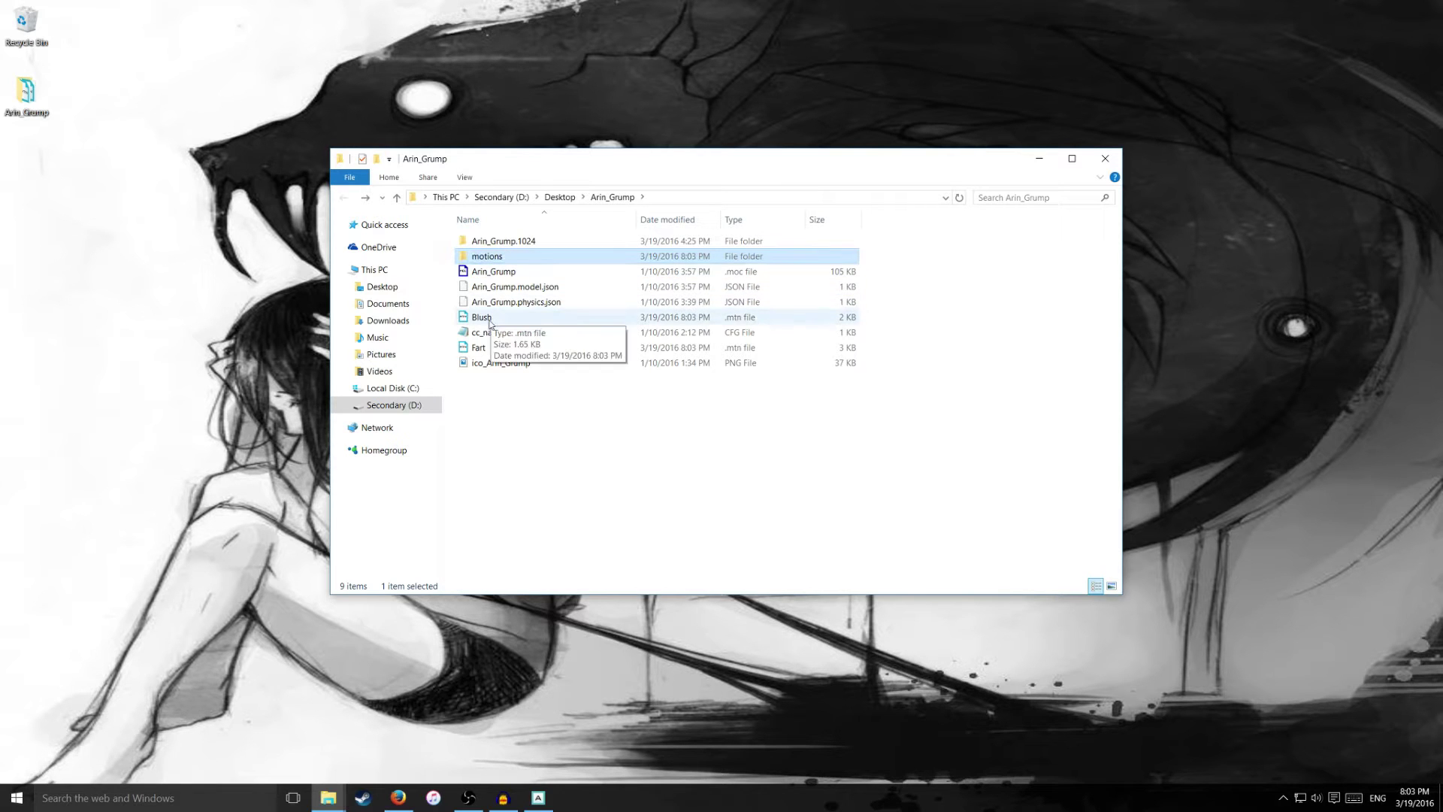
Move the Blush and Fart .mtn files into the motions folder, check its contents and return to Arin_Grump.
{"action": "left_click", "coordinate": [489, 322]}
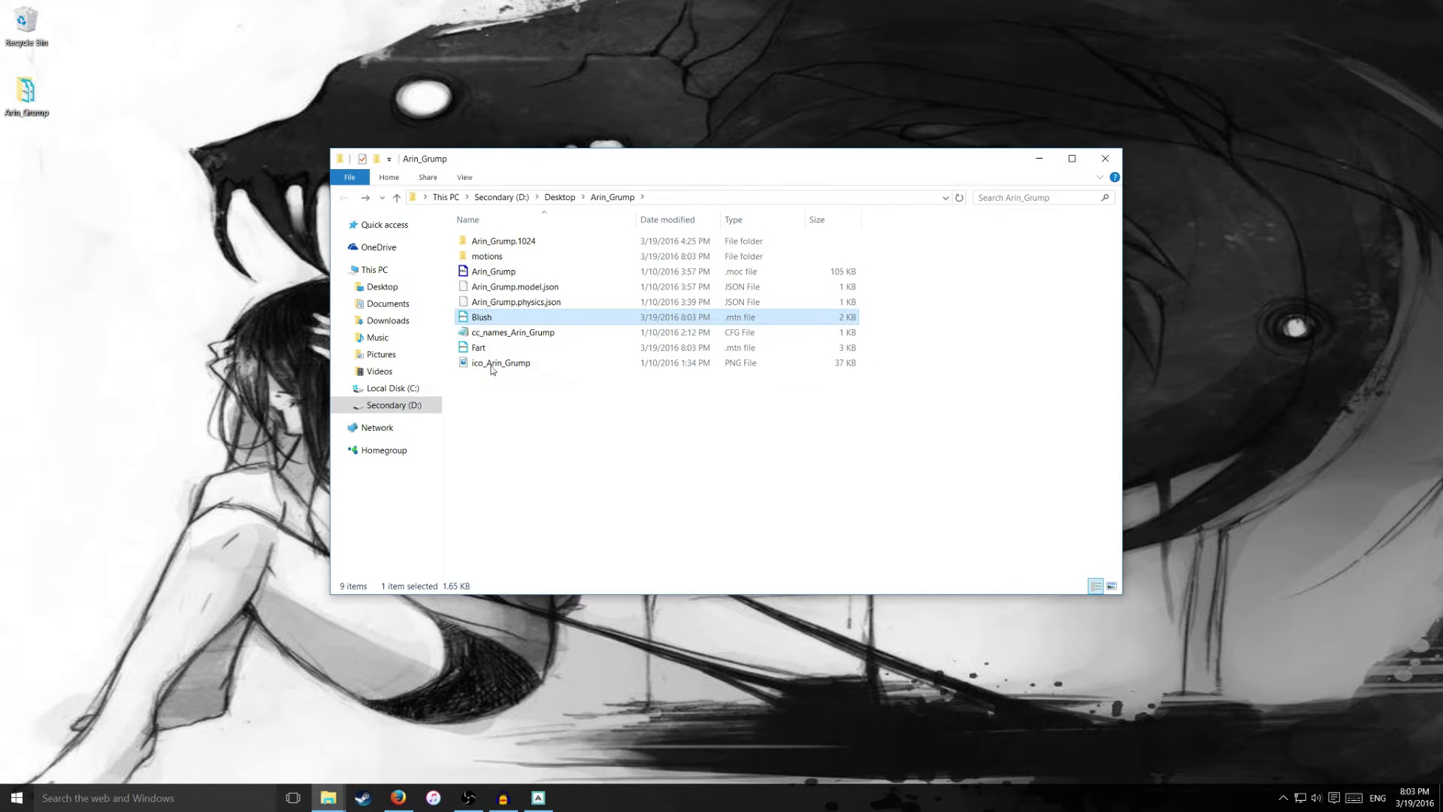
{"action": "left_click", "coordinate": [490, 350], "text": "ctrl"}
{"action": "left_click_drag", "start_coordinate": [489, 350], "coordinate": [496, 259]}
{"action": "double_click", "coordinate": [496, 259]}
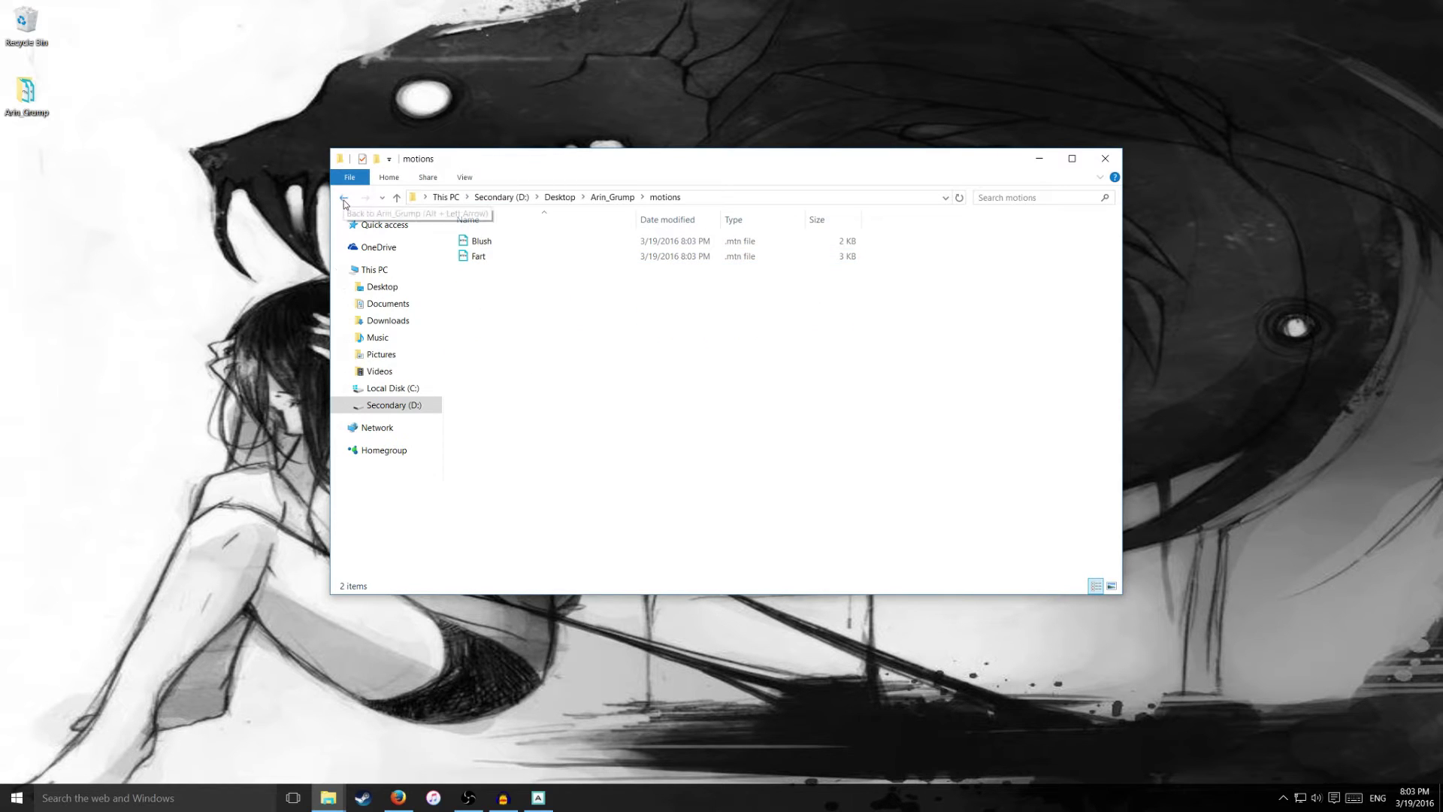
{"action": "left_click", "coordinate": [344, 200]}
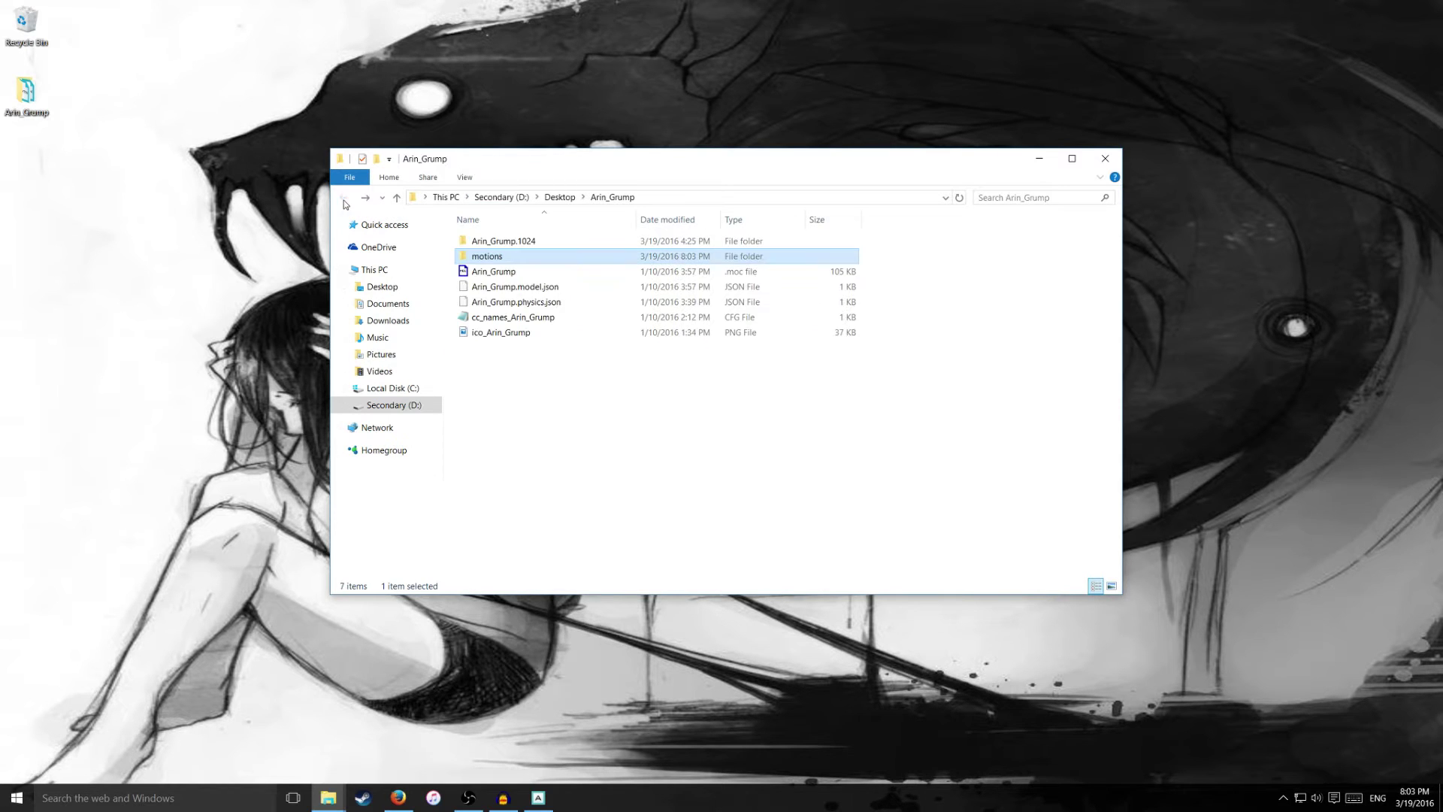
{"action": "left_click", "coordinate": [491, 364]}
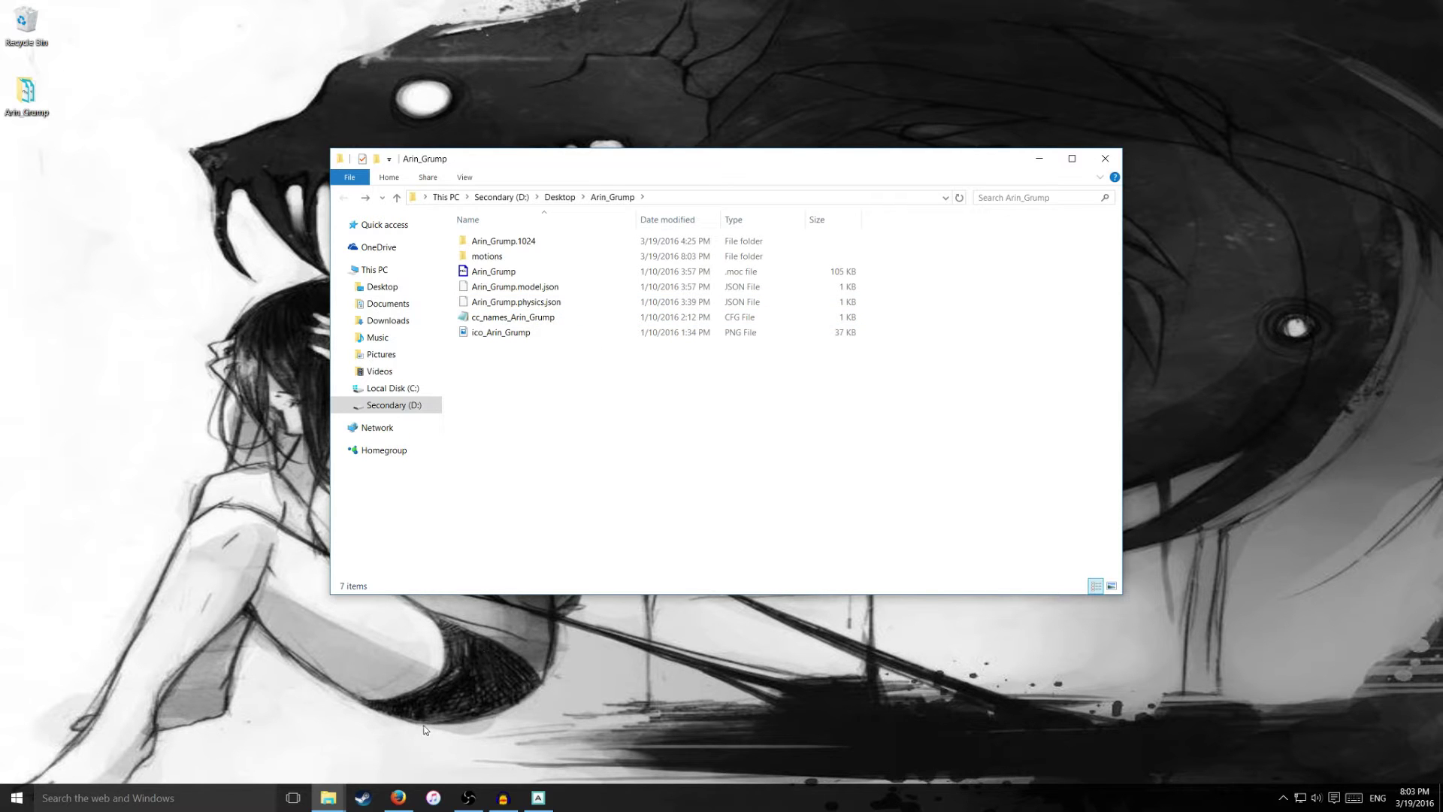
Switch to Firefox and highlight the set_special_action_anim command line in the Live2D FaceRig avatars documentation.
{"action": "left_click", "coordinate": [396, 796]}
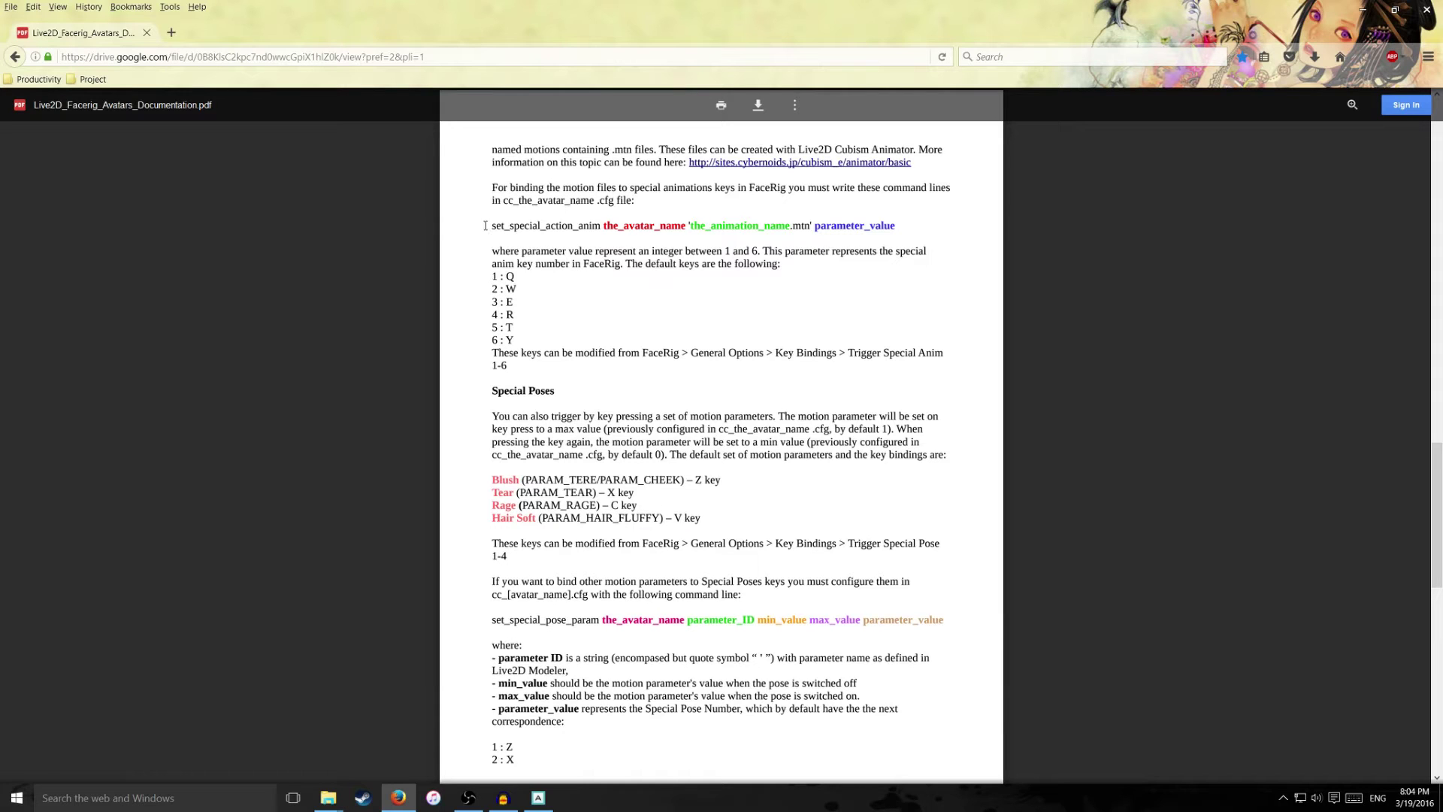
{"action": "left_click_drag", "start_coordinate": [485, 225], "coordinate": [858, 229]}
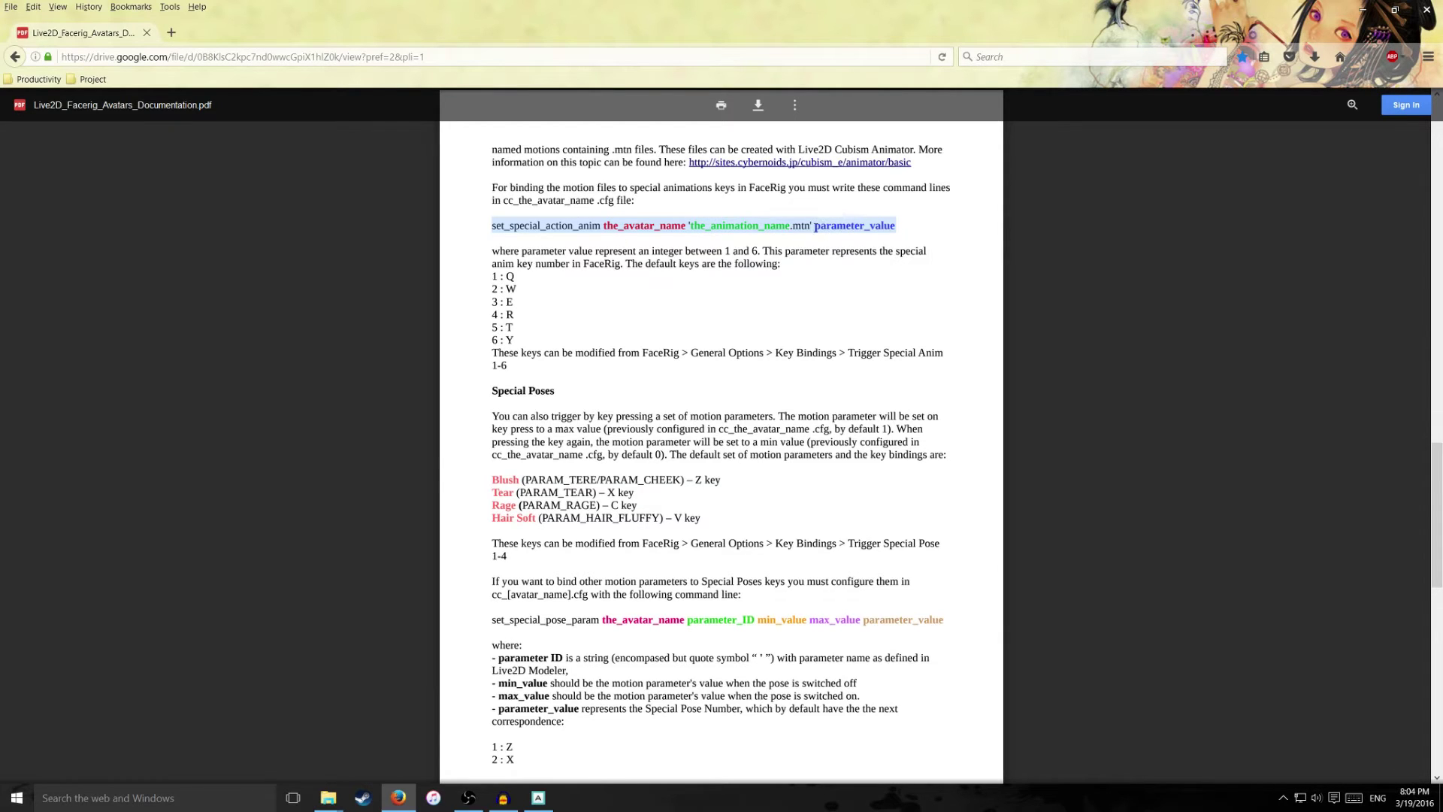
Examine the parameter_value argument and the list of default special animation keys for values 1 to 6 in the documentation.
{"action": "double_click", "coordinate": [828, 226]}
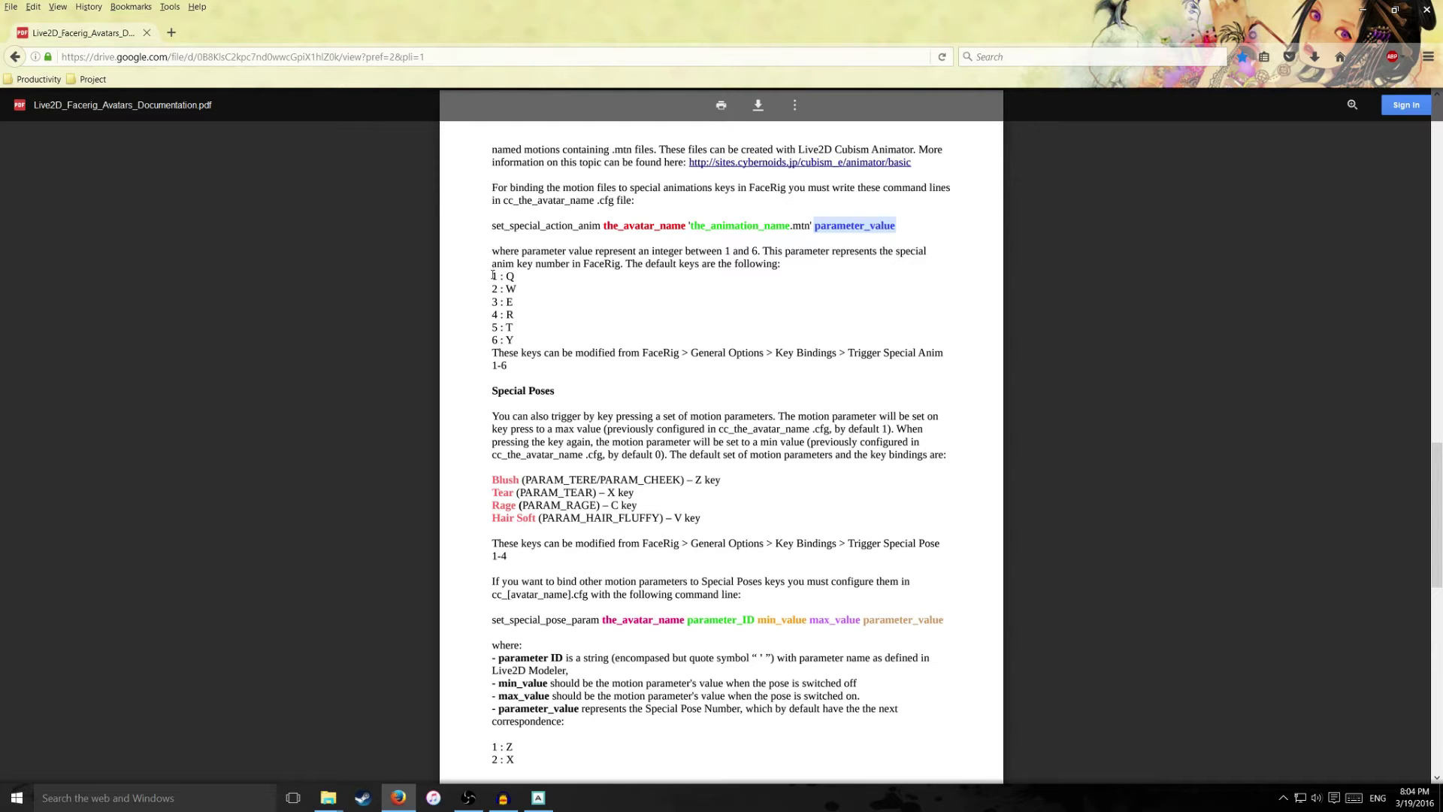
{"action": "left_click_drag", "start_coordinate": [492, 275], "coordinate": [498, 342]}
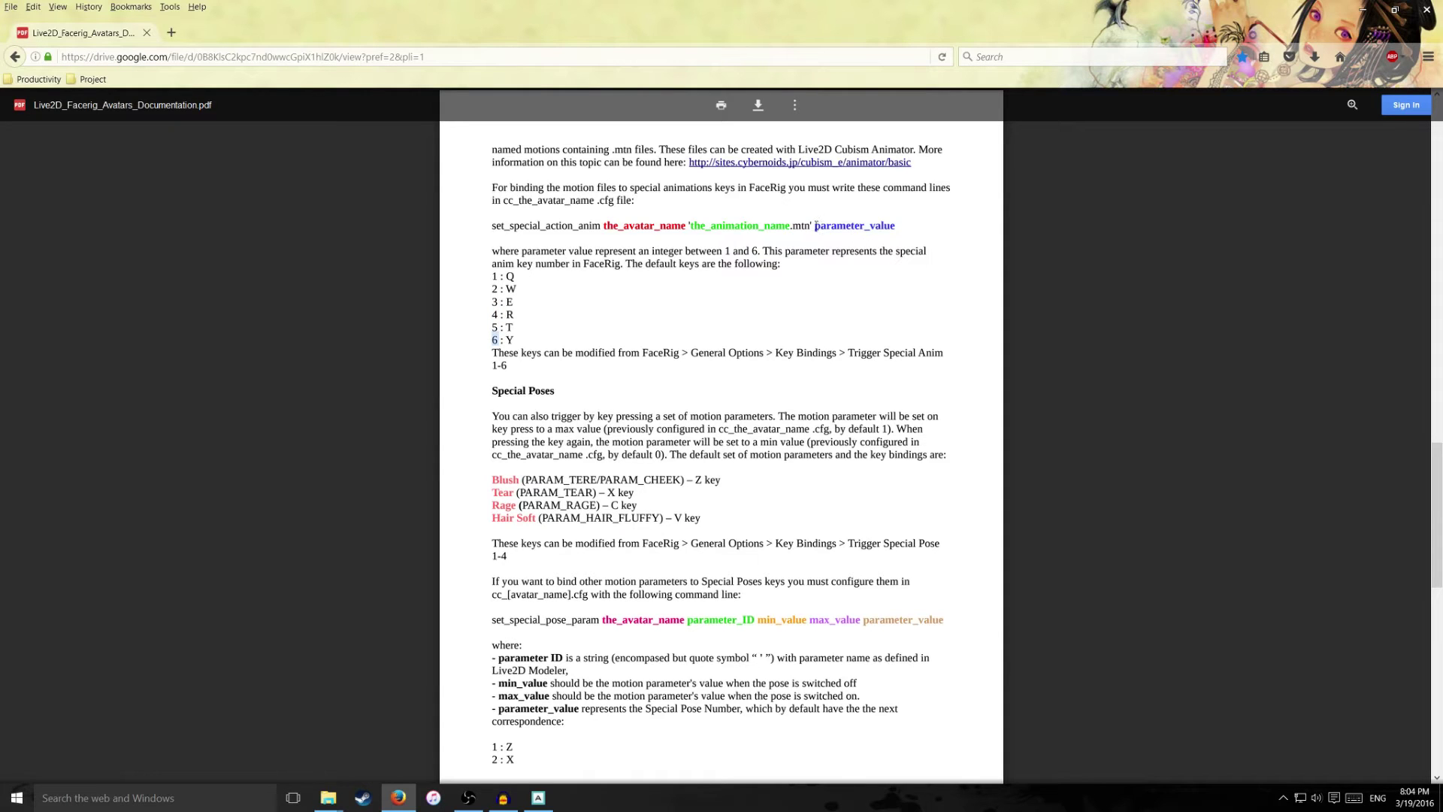
{"action": "double_click", "coordinate": [872, 227]}
{"action": "left_click_drag", "start_coordinate": [493, 276], "coordinate": [513, 276]}
{"action": "double_click", "coordinate": [822, 227]}
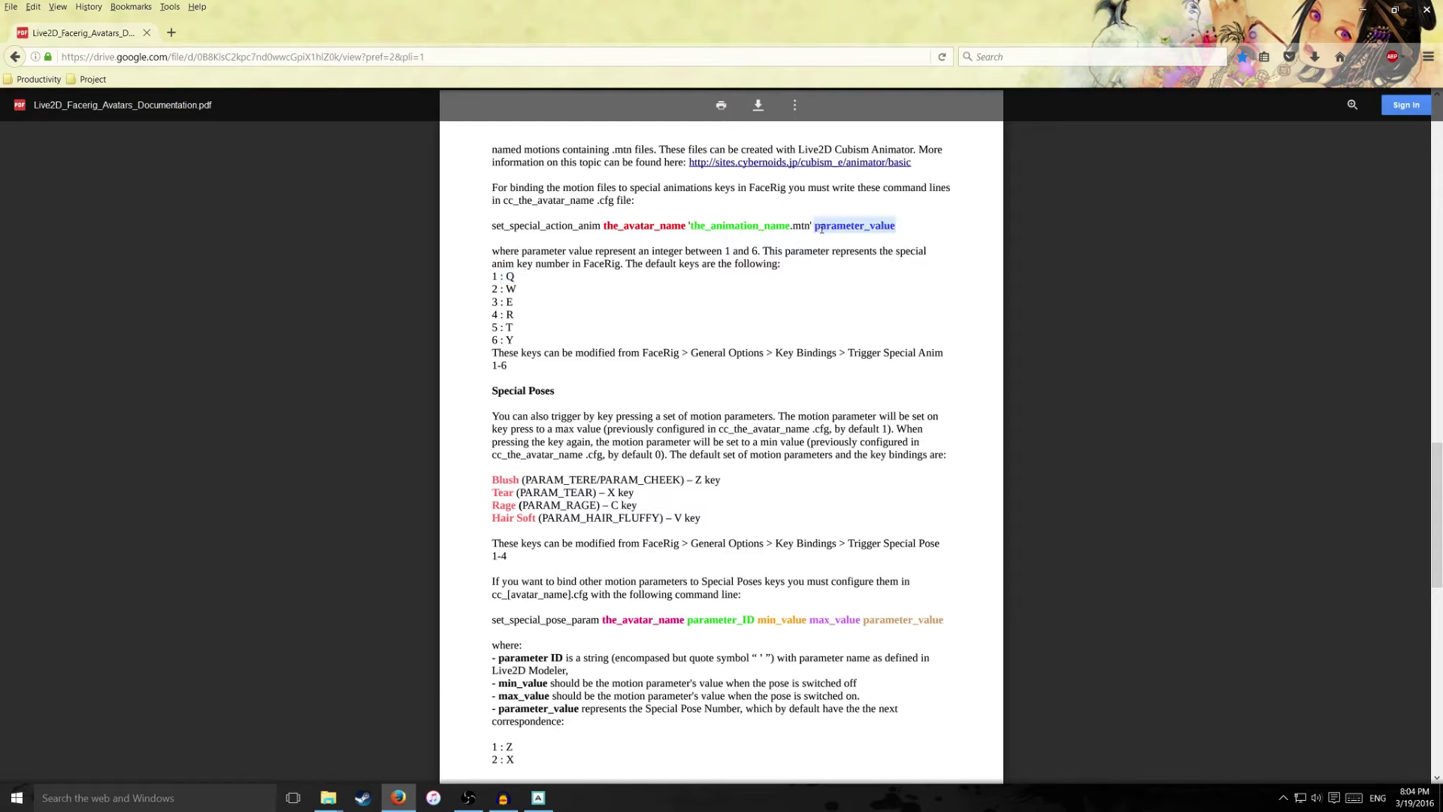
{"action": "left_click_drag", "start_coordinate": [492, 288], "coordinate": [508, 291]}
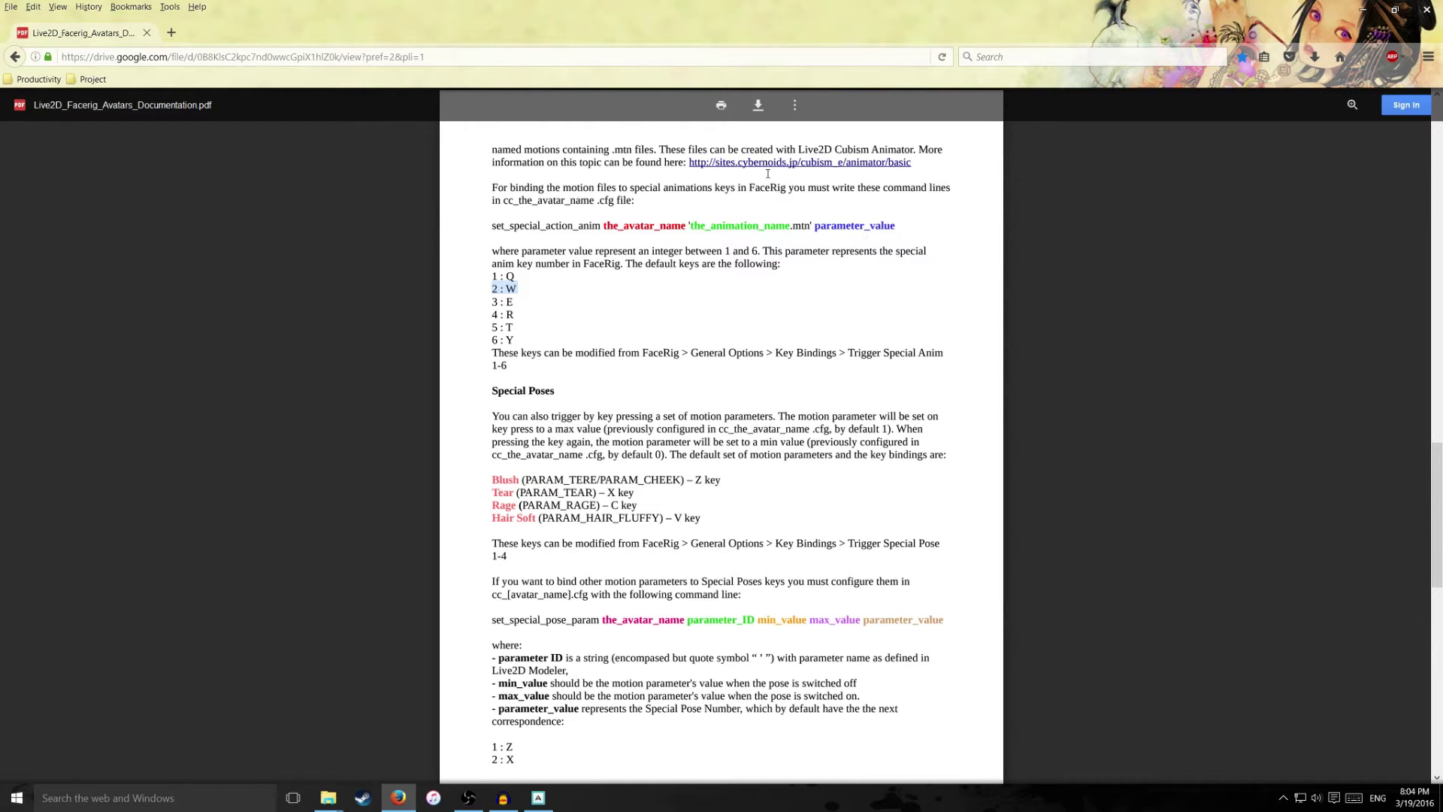
Open a blank Notepad document and shift its window slightly, leaving the documentation's command line readable.
{"action": "left_click", "coordinate": [177, 793]}
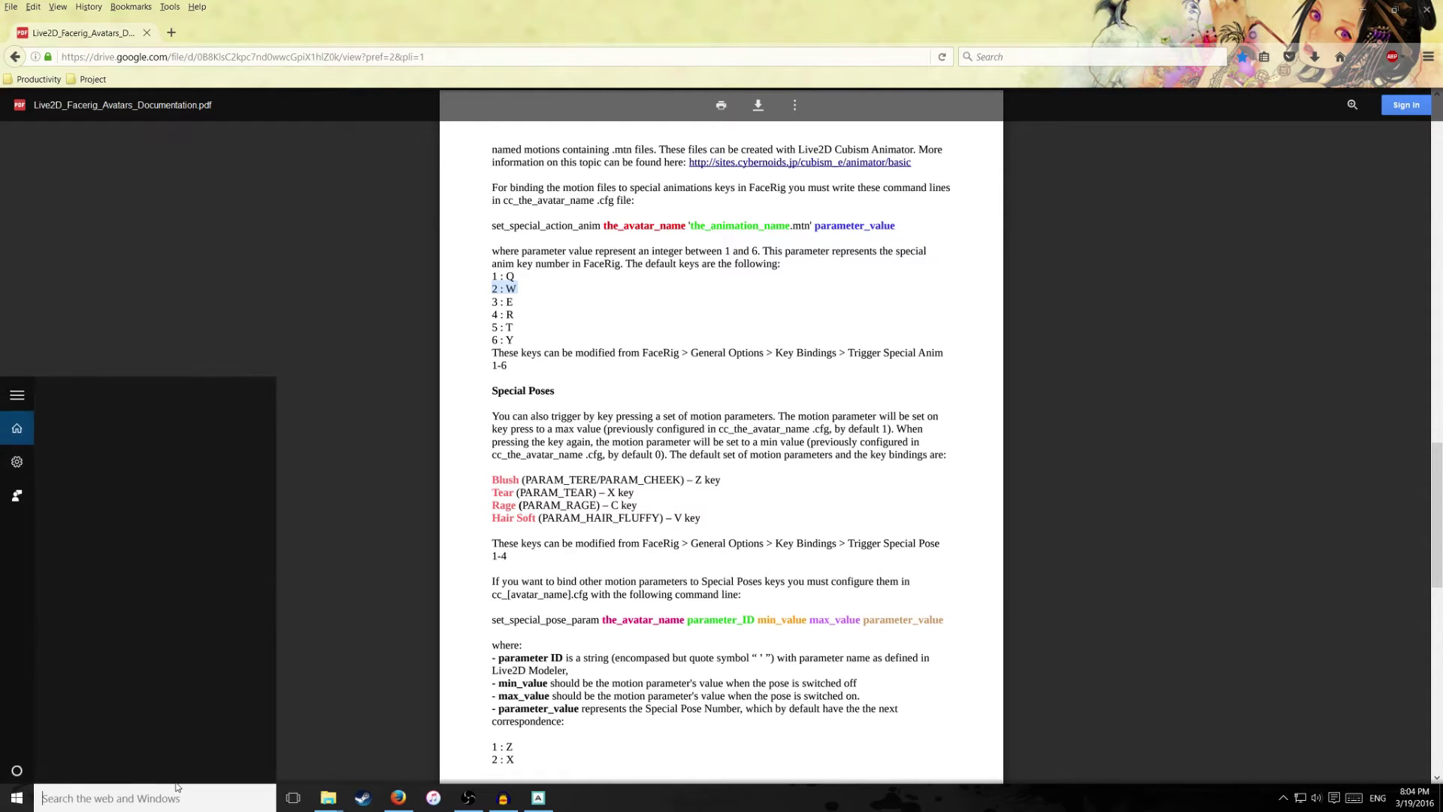
{"action": "type", "text": "notepad"}
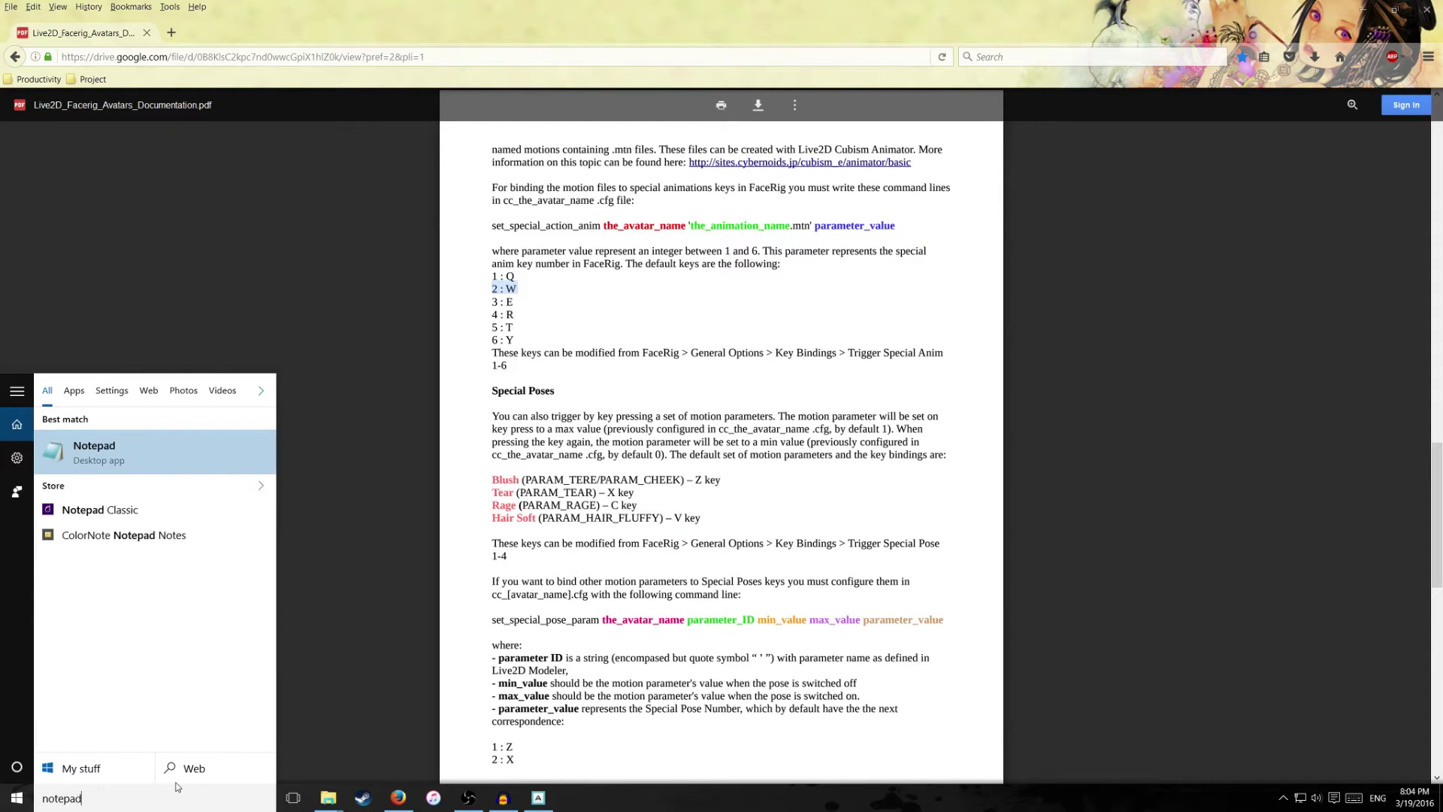
{"action": "key", "text": "Return"}
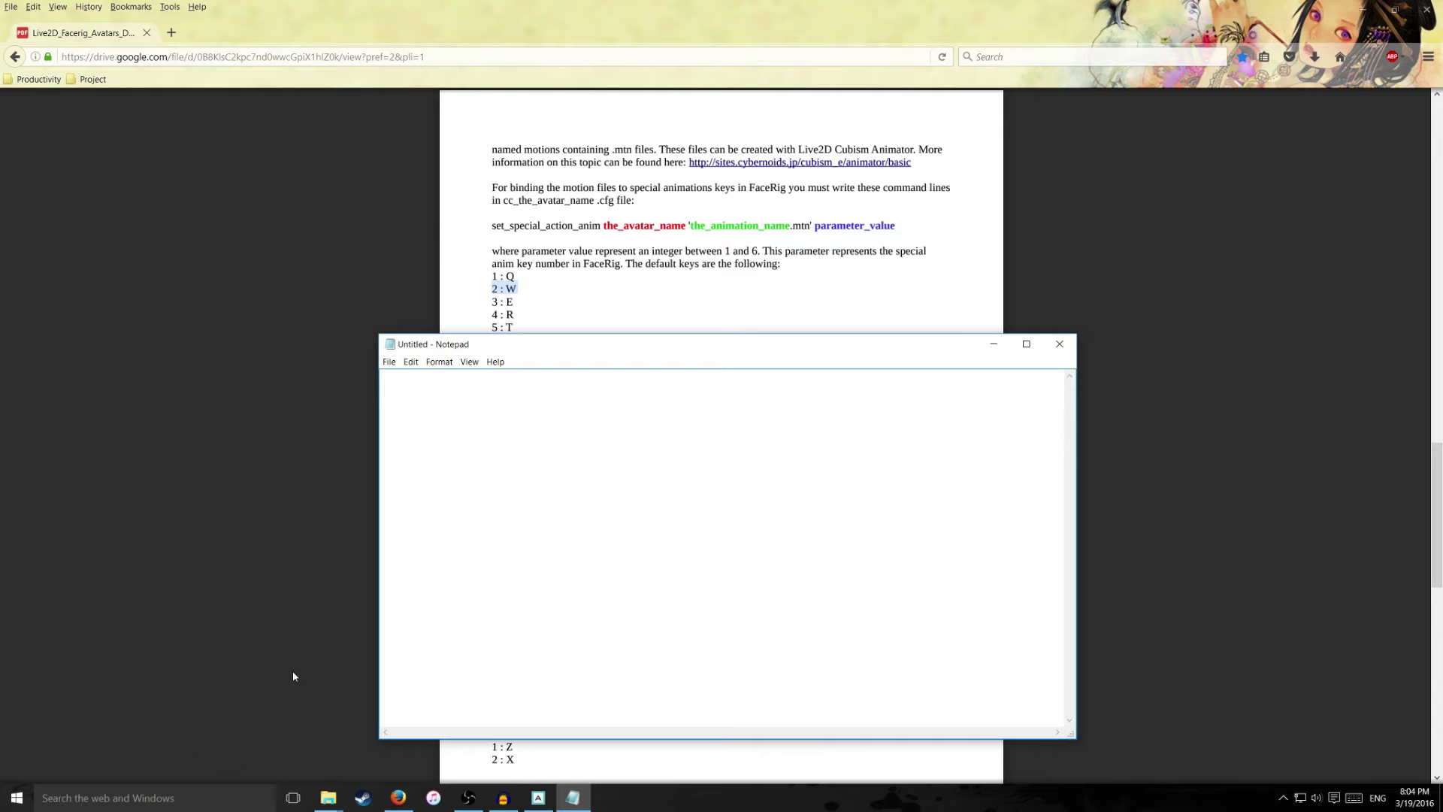
{"action": "left_click_drag", "start_coordinate": [615, 353], "coordinate": [601, 352]}
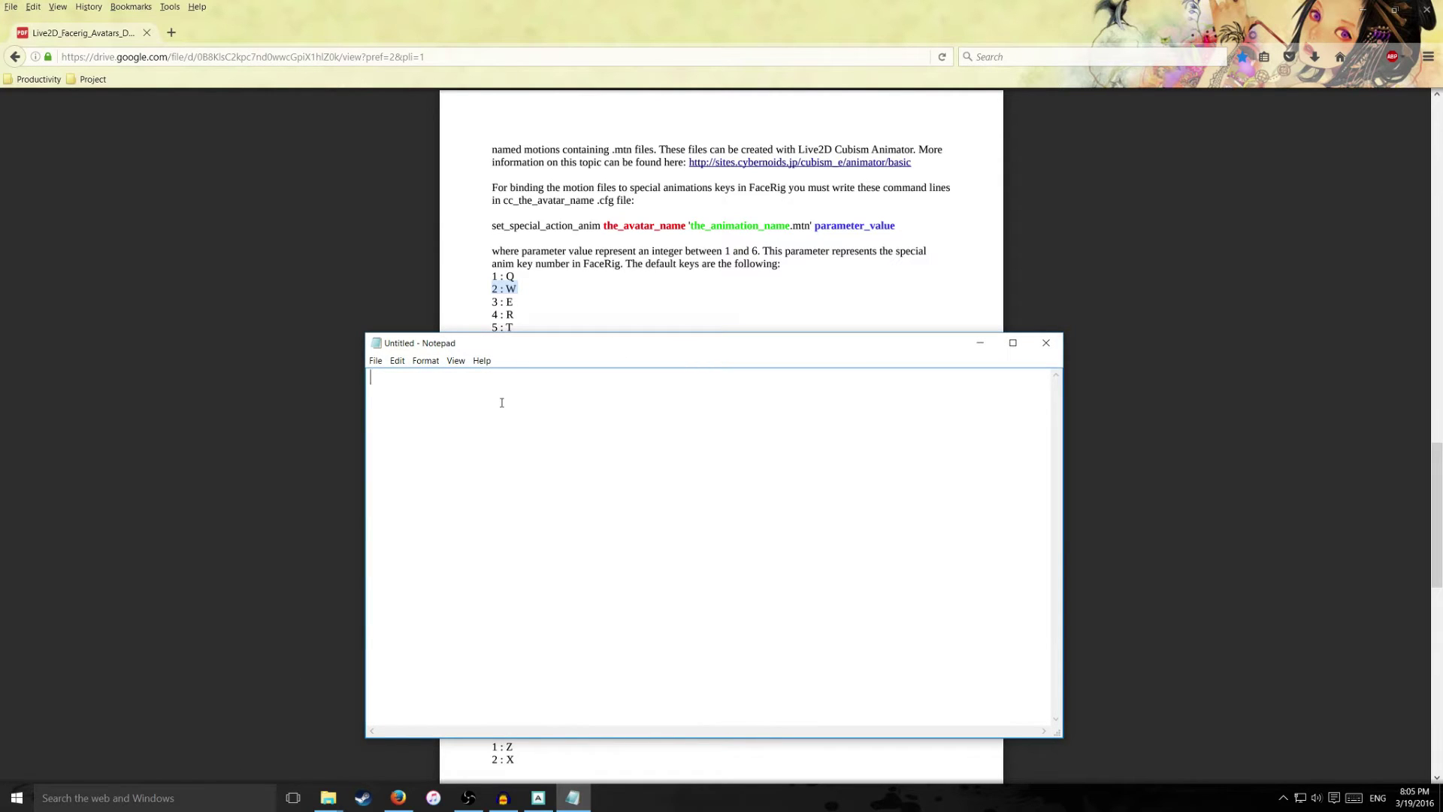
Write the first binding line: set_special_action_anim Arin_Grump 'Blush.mtn' 1.
{"action": "type", "text": "set_special_action_anim"}
{"action": "type", "text": "in_Grump"}
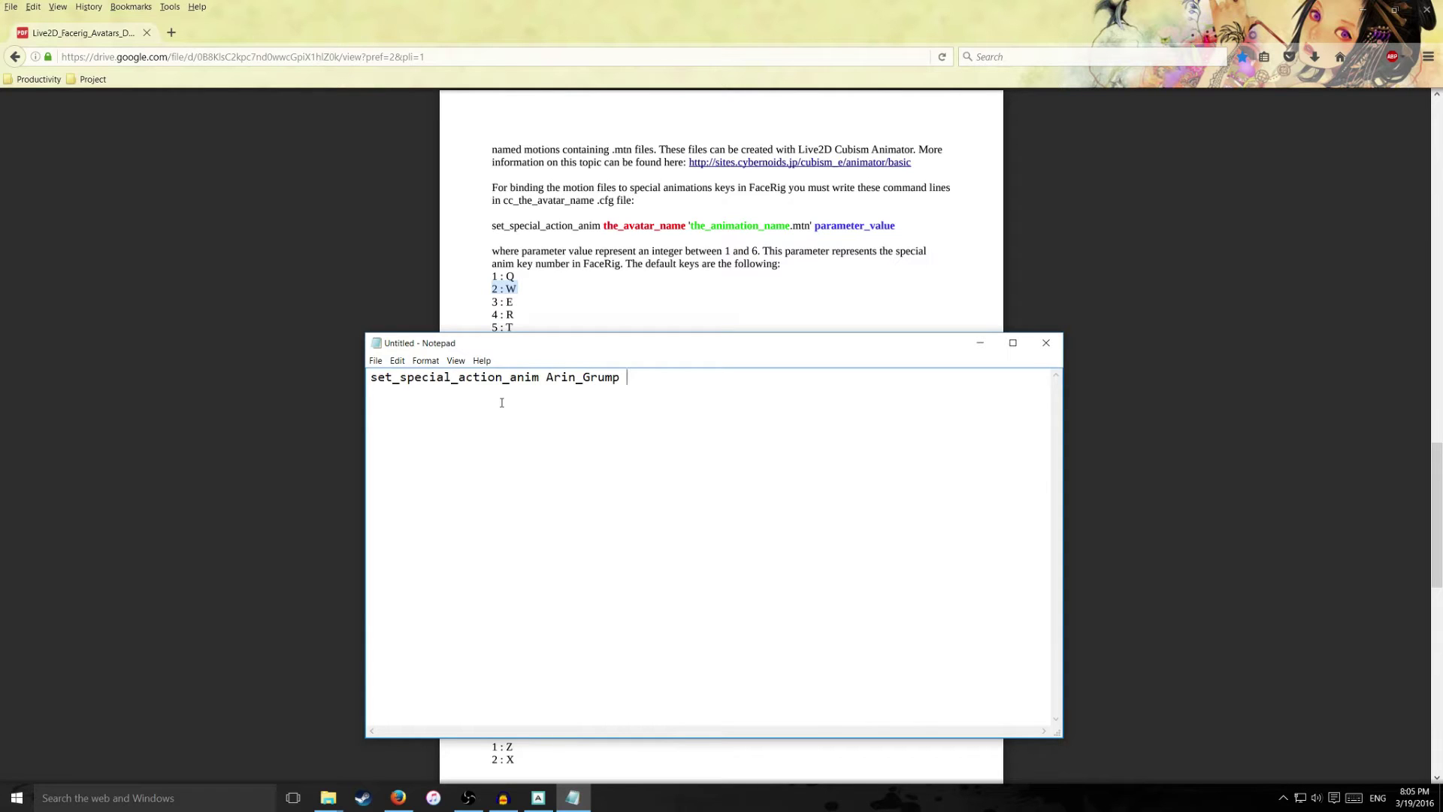
{"action": "type", "text": " '"}
{"action": "type", "text": "Bld"}
{"action": "key", "text": "BackSpace"}
{"action": "key", "text": "BackSpace"}
{"action": "key", "text": "BackSpace"}
{"action": "type", "text": "Blush.m"}
{"action": "type", "text": "tn"}
{"action": "type", "text": "'"}
{"action": "type", "text": " 1"}
Add a second binding line: set_special_action_anim Arin_Grump 'Fart.mtn' 2.
{"action": "type", "text": "set_"}
{"action": "type", "text": "special"}
{"action": "type", "text": "_ac"}
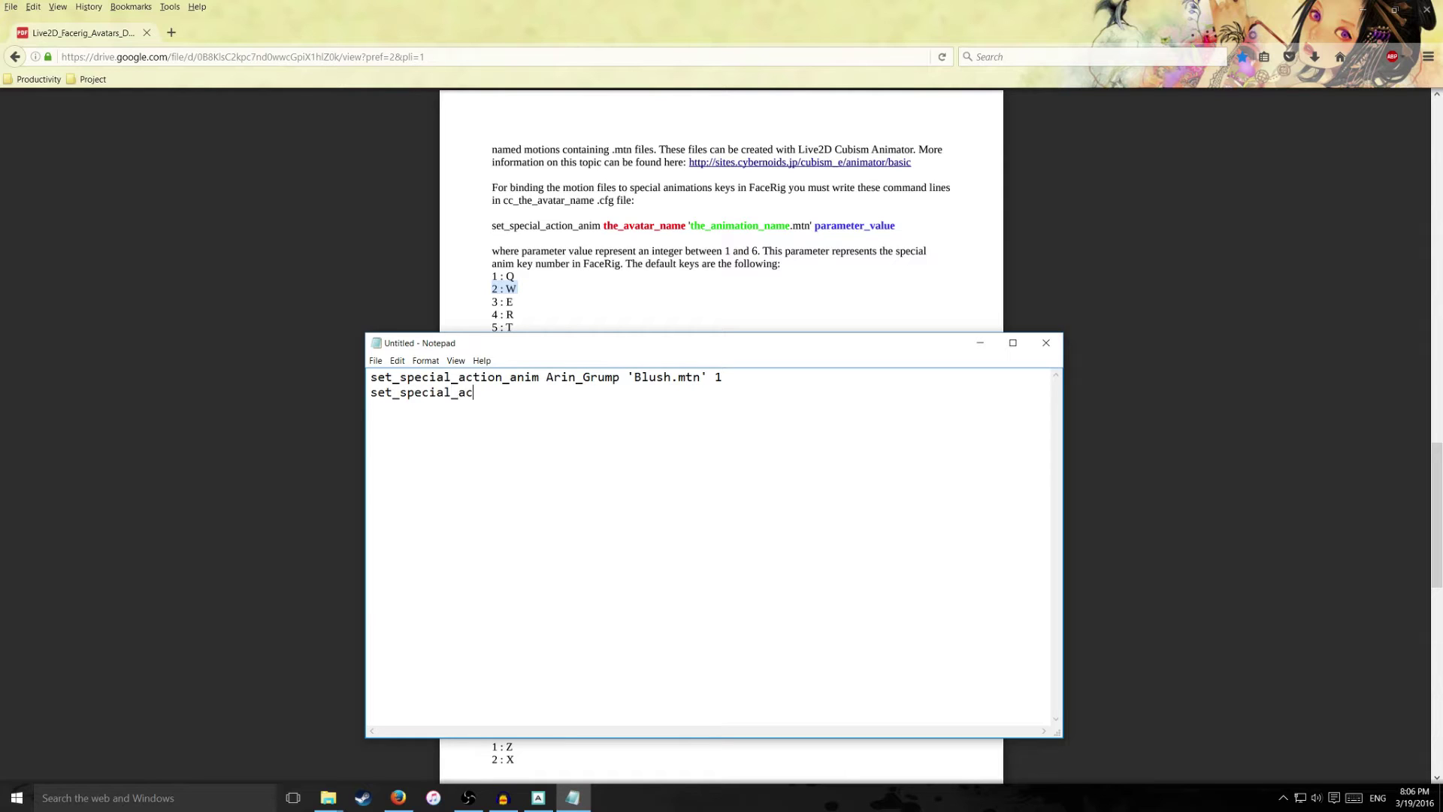
{"action": "type", "text": "tion_anim Arin_Grump 'Fart.mtn"}
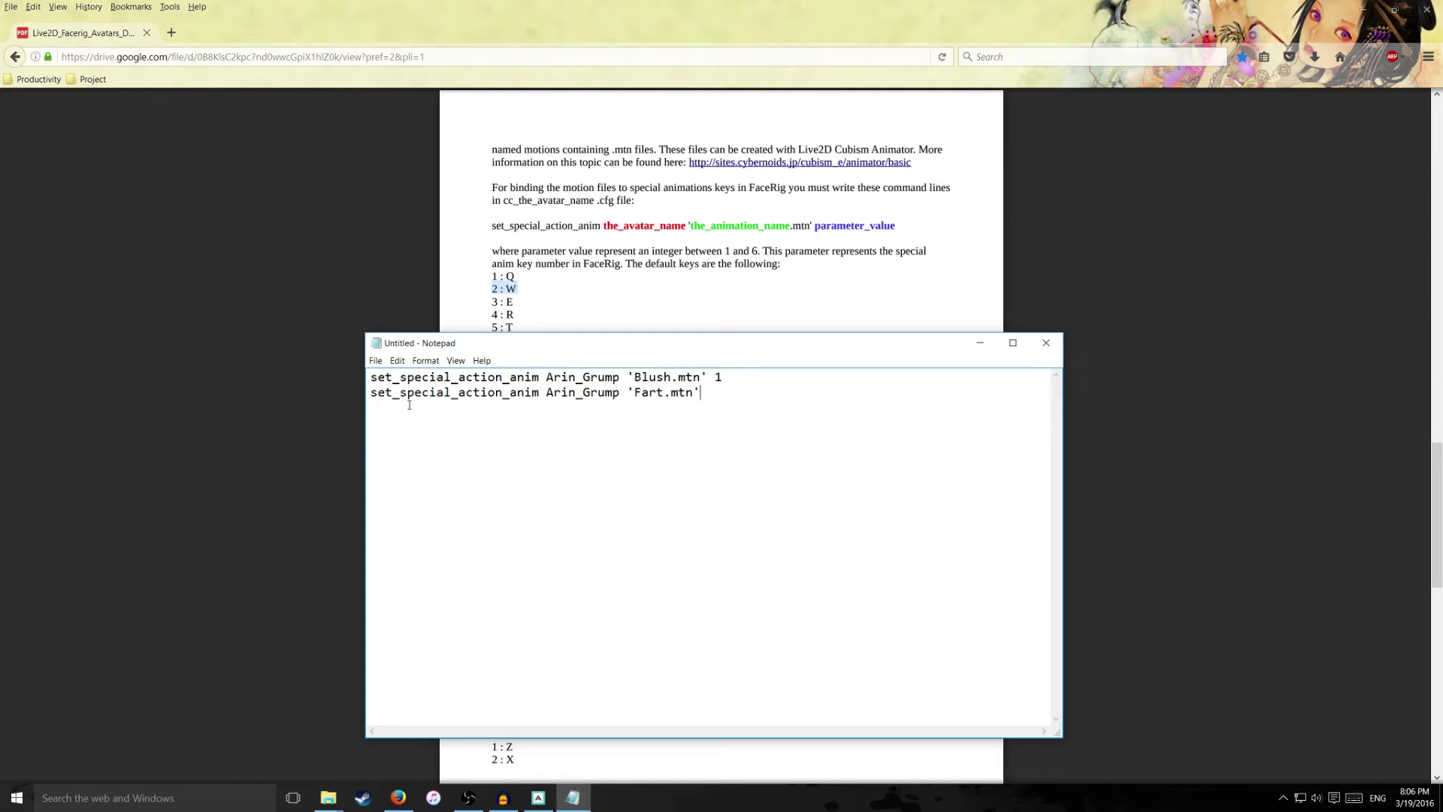
{"action": "type", "text": "' 2"}
Save the text as cc_Arin_Grump.cfg in the Arin_Grump folder on the Desktop.
{"action": "left_click", "coordinate": [376, 361]}
{"action": "left_click", "coordinate": [316, 416]}
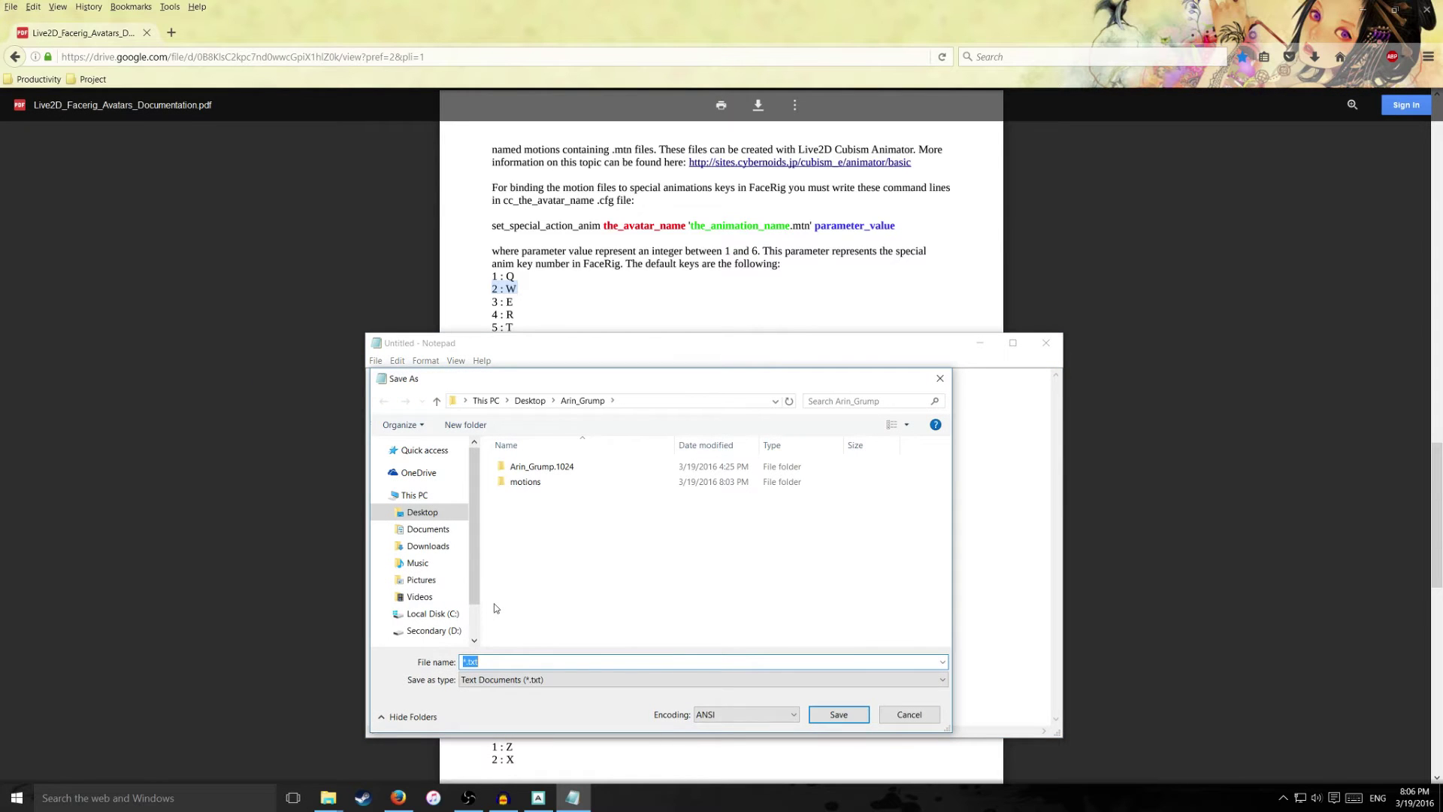
{"action": "type", "text": "cc"}
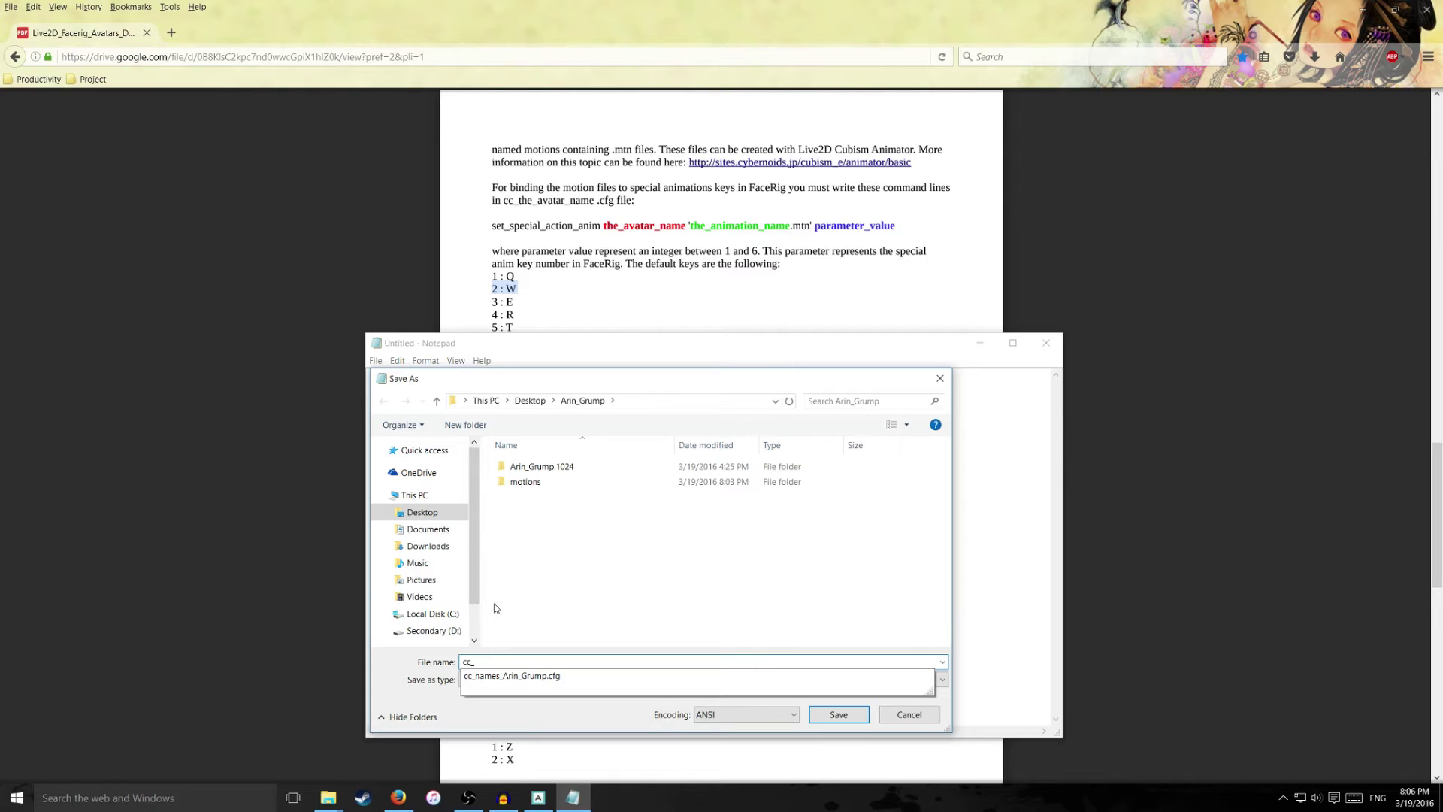
{"action": "type", "text": "_Arin"}
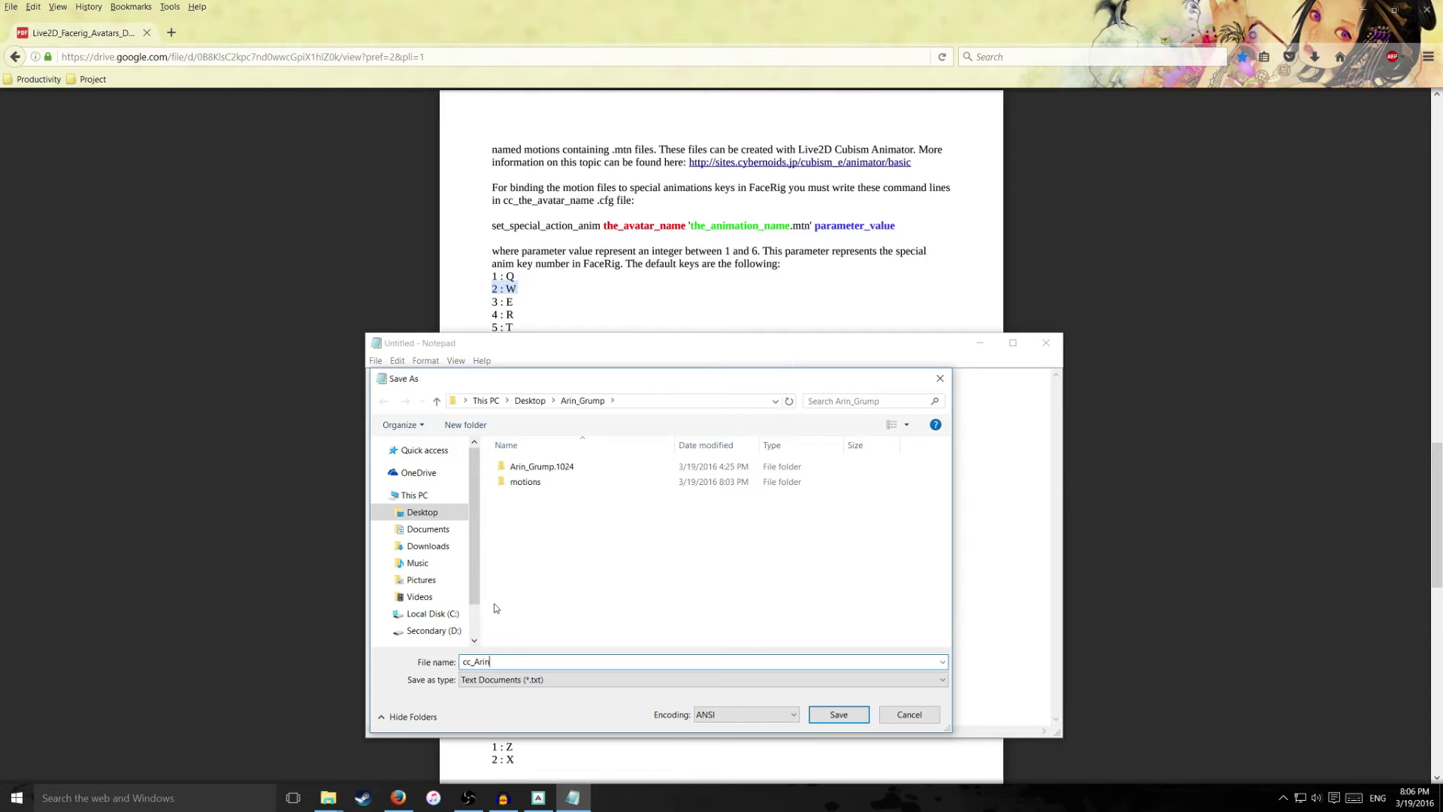
{"action": "type", "text": "_Grump.cfg"}
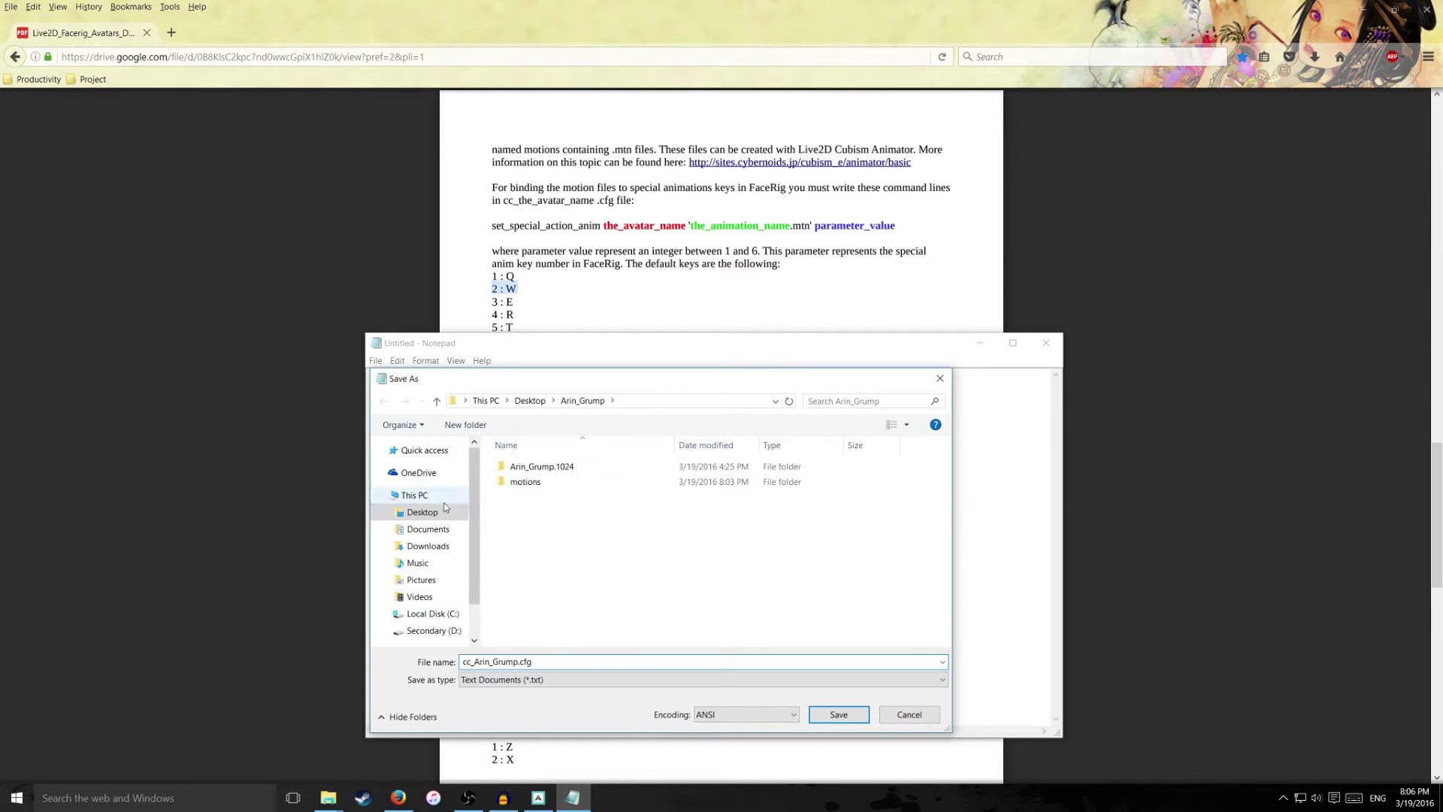
{"action": "left_click", "coordinate": [423, 512]}
{"action": "double_click", "coordinate": [550, 501]}
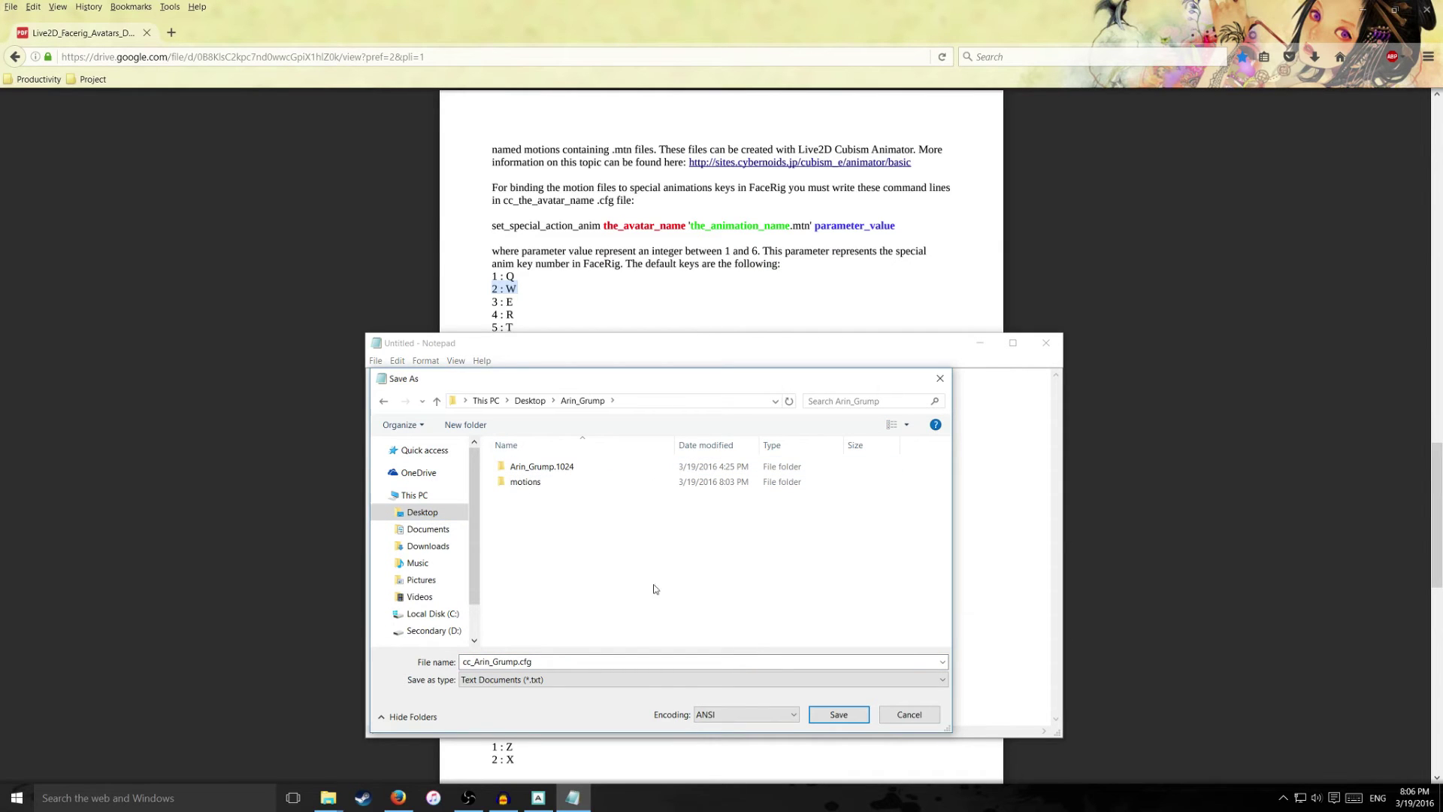
{"action": "left_click", "coordinate": [839, 714]}
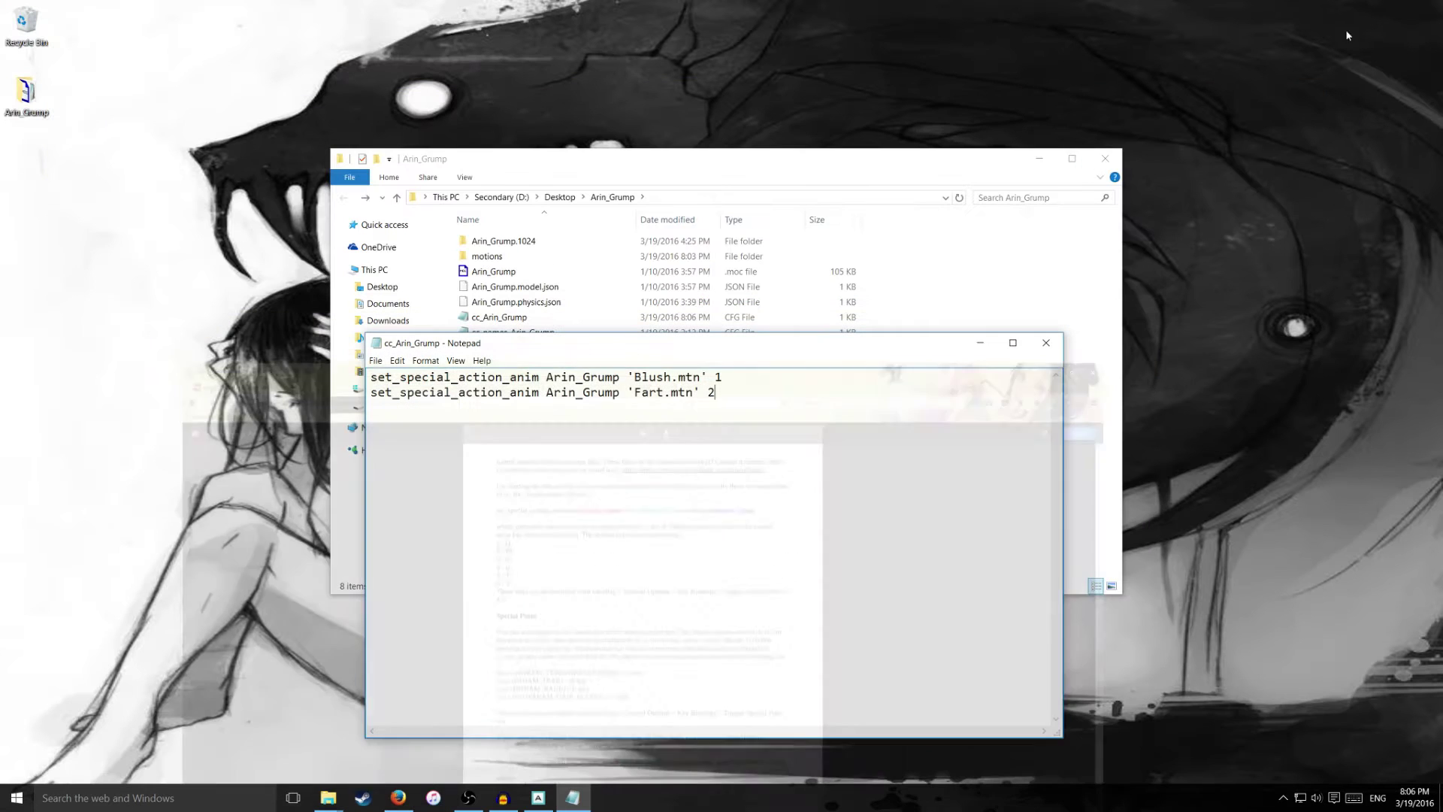
Minimize Notepad, reopen the cc_Arin_Grump configuration file from the Arin_Grump folder and highlight its two binding lines.
{"action": "left_click", "coordinate": [980, 342]}
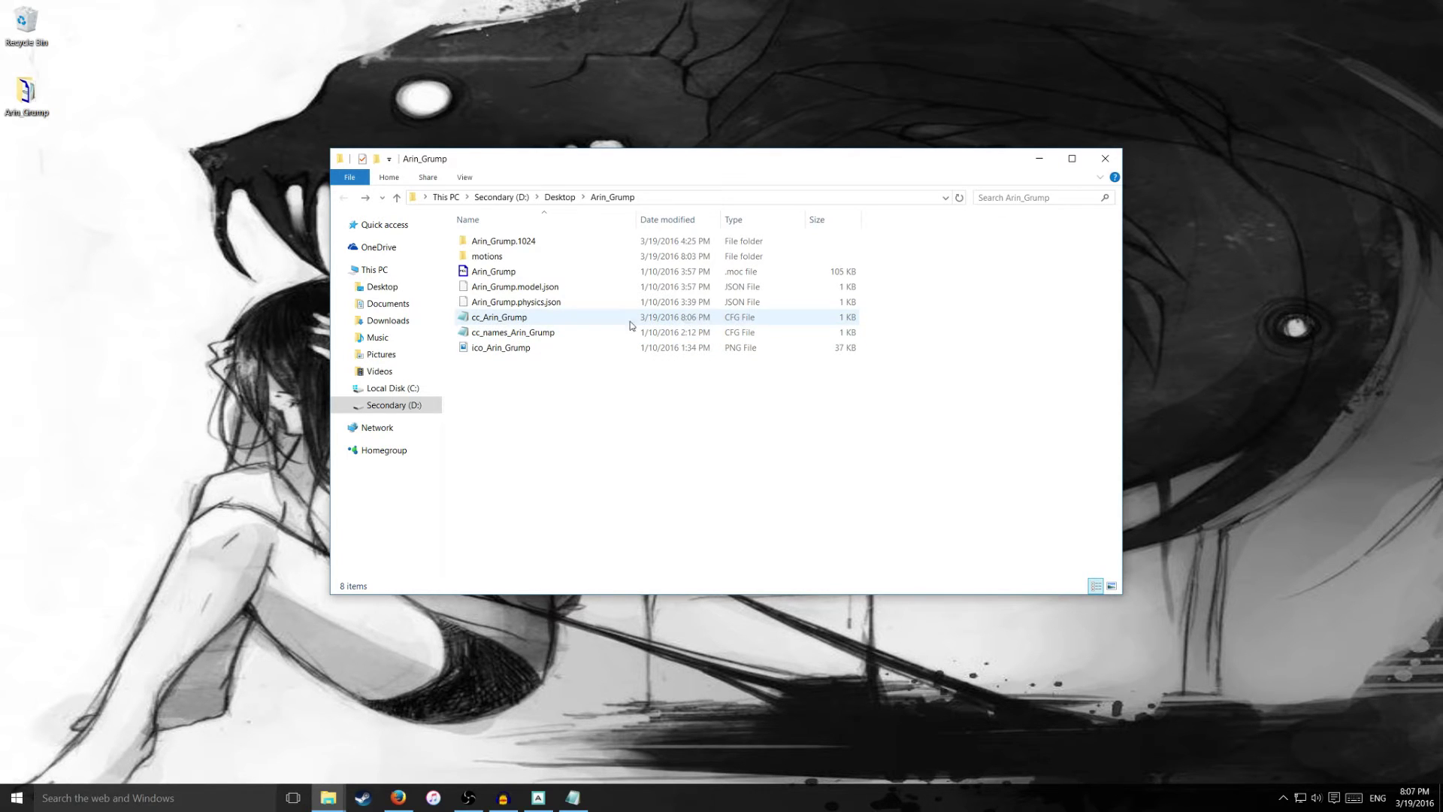
{"action": "double_click", "coordinate": [551, 321]}
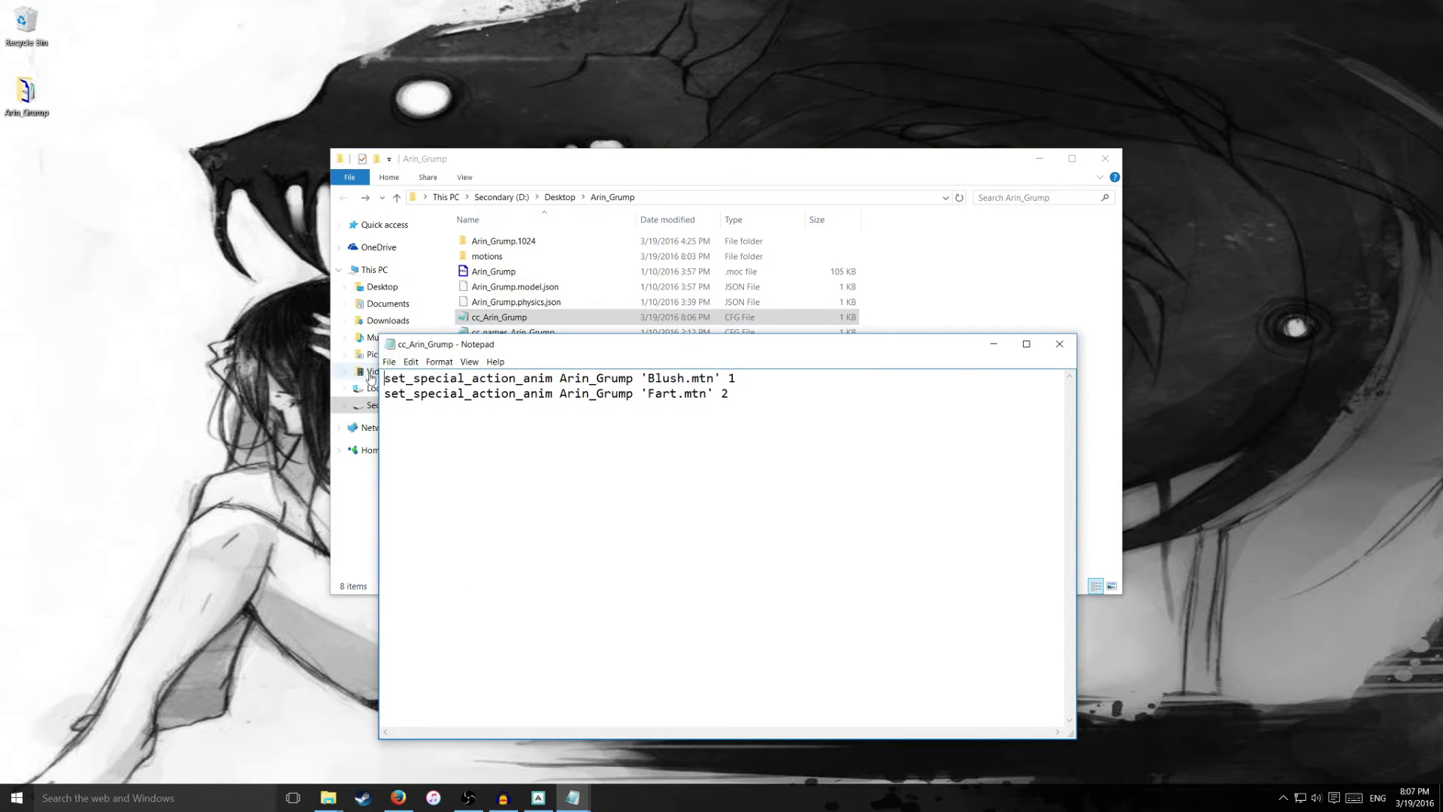
{"action": "left_click_drag", "start_coordinate": [385, 378], "coordinate": [759, 395]}
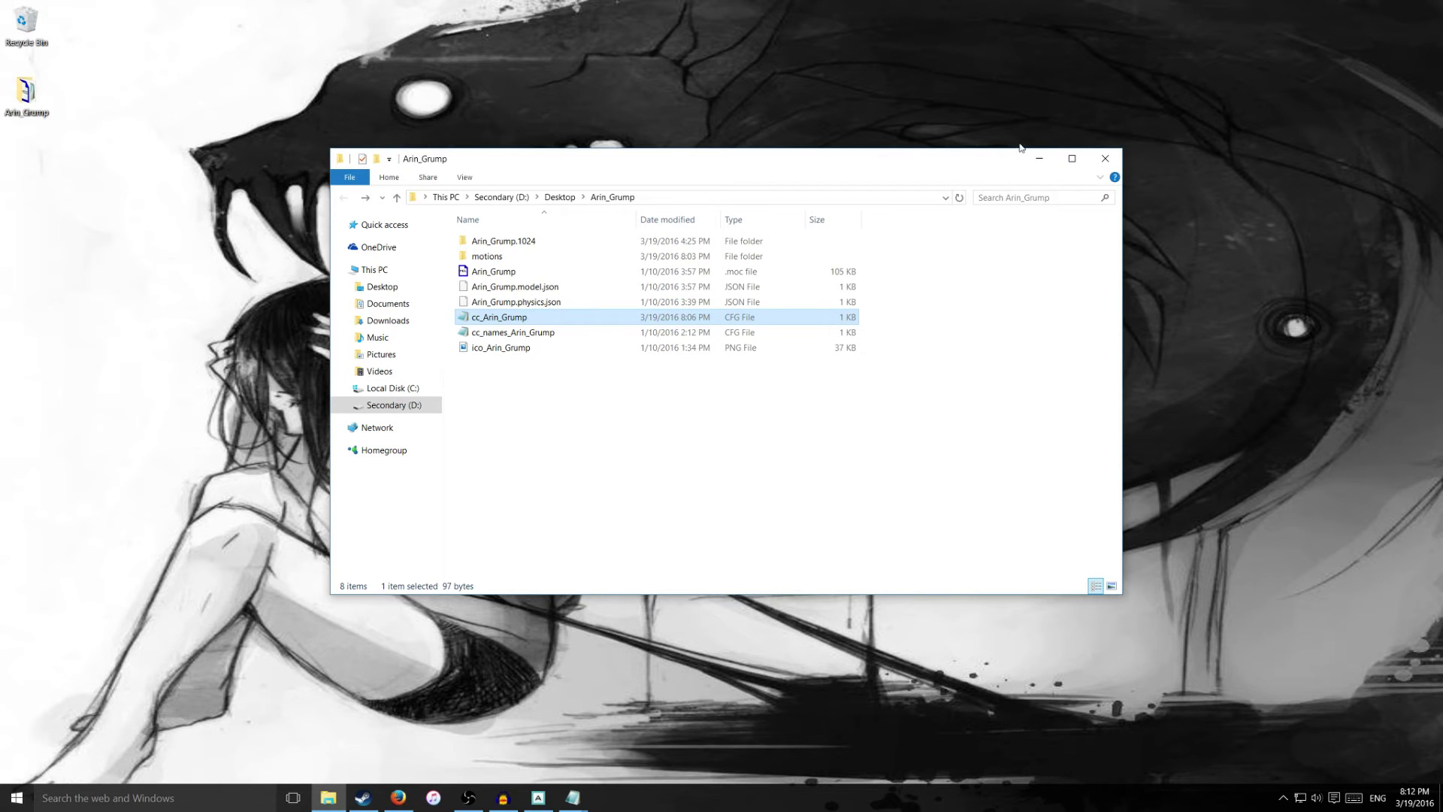
Close the Arin_Grump folder window and copy the Arin_Grump folder from the desktop.
{"action": "left_click", "coordinate": [1105, 158]}
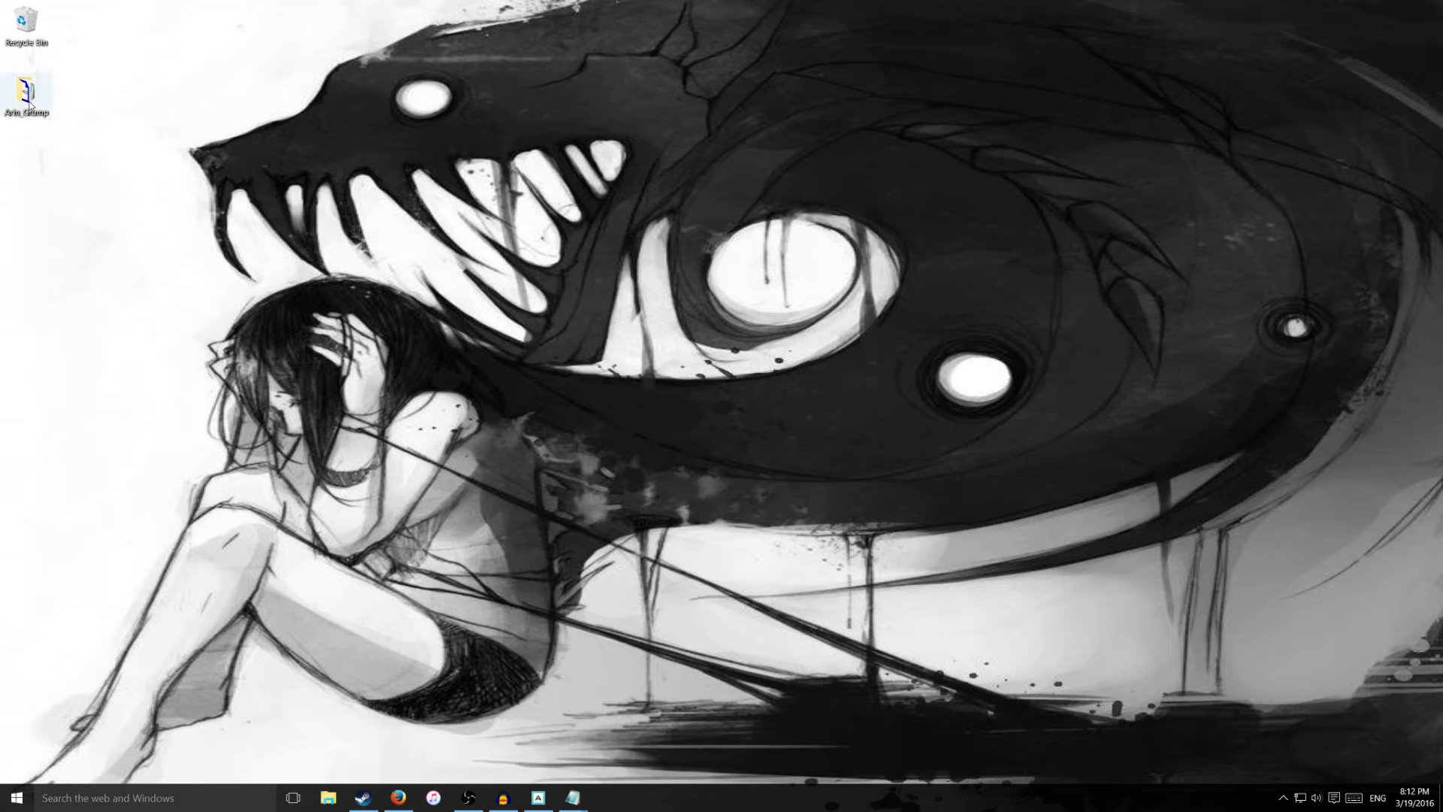
{"action": "right_click", "coordinate": [28, 101]}
{"action": "right_click", "coordinate": [31, 87]}
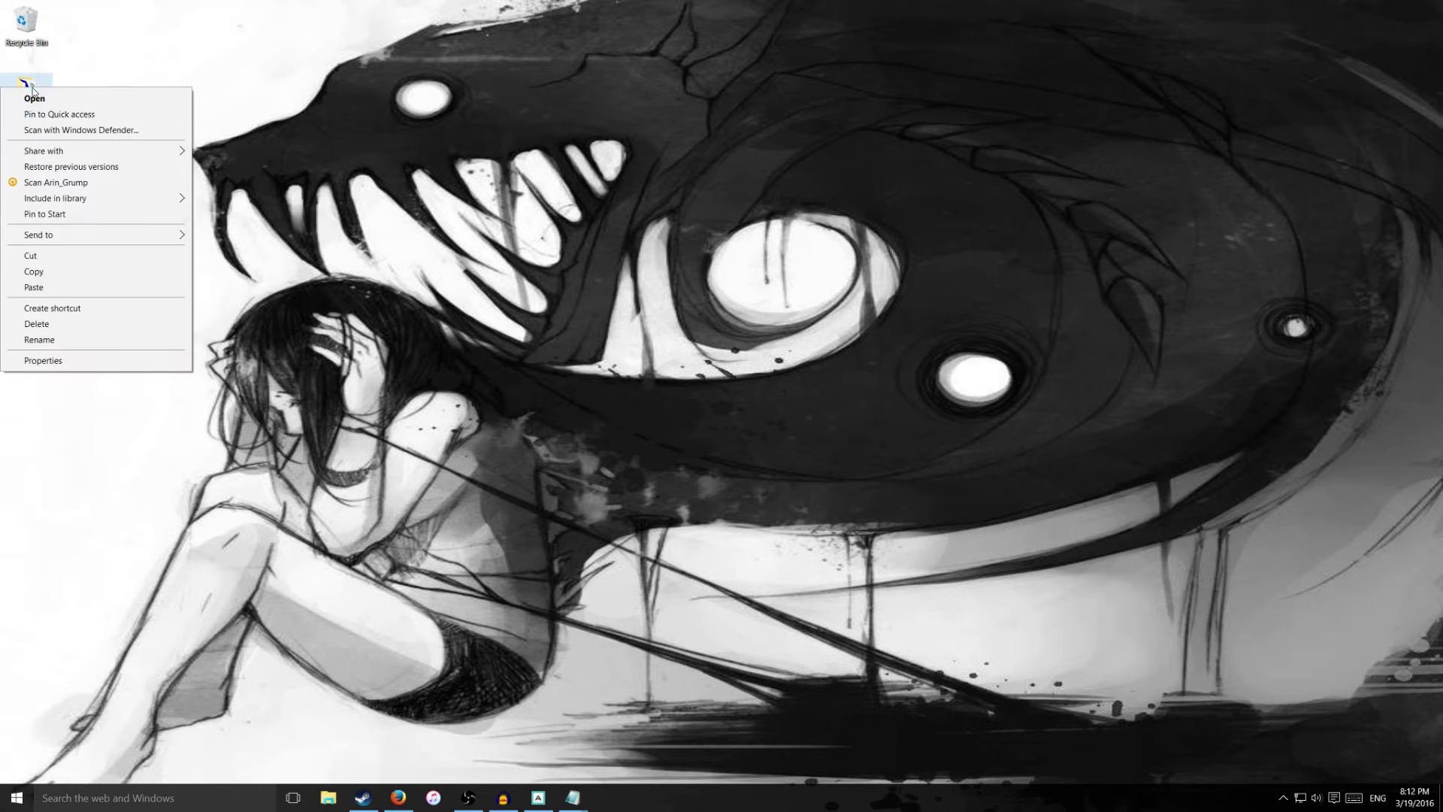
{"action": "left_click", "coordinate": [39, 273]}
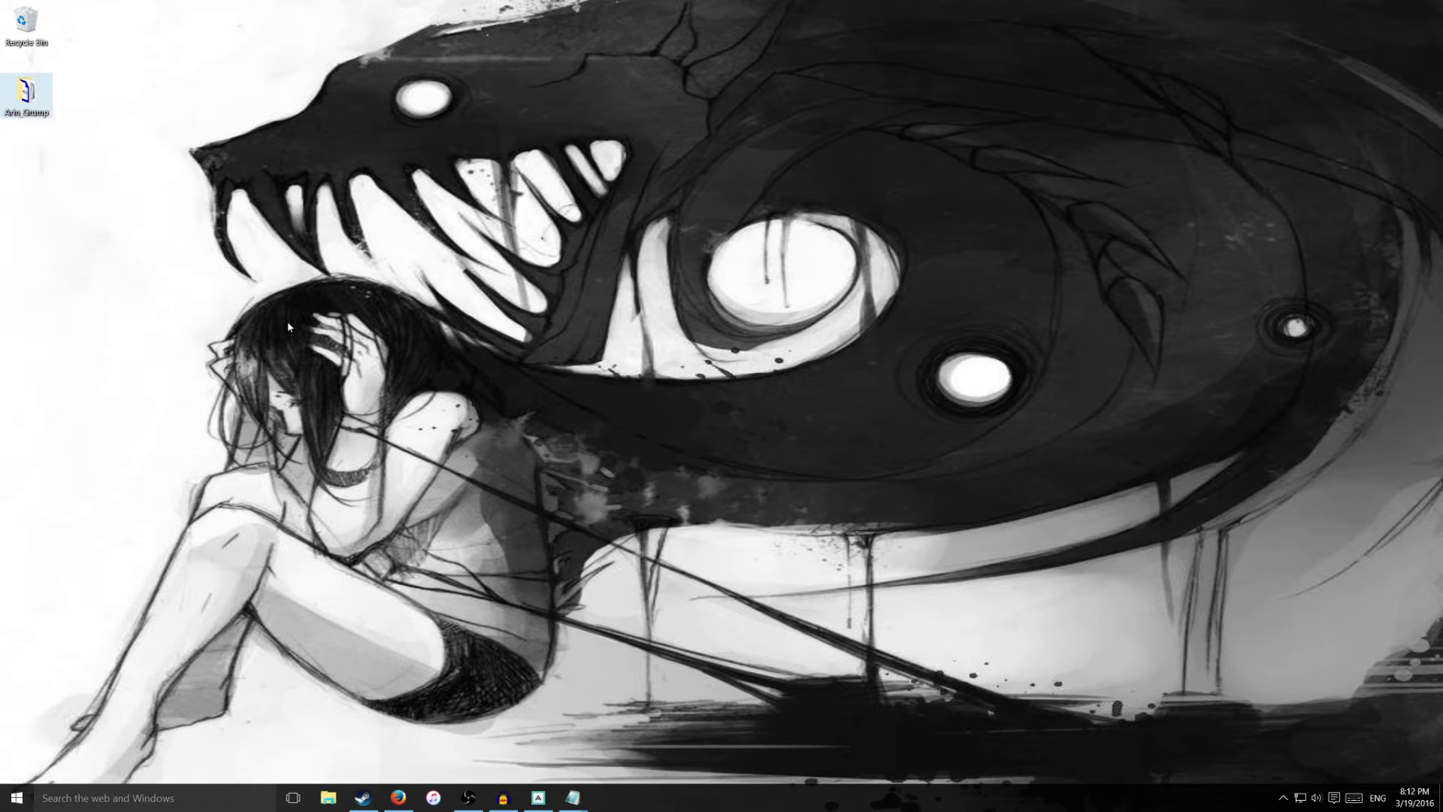
Open a new File Explorer window and go to Games\Steam\steamapps\common\FaceRig on the Secondary (D:) drive.
{"action": "key", "text": "super+e"}
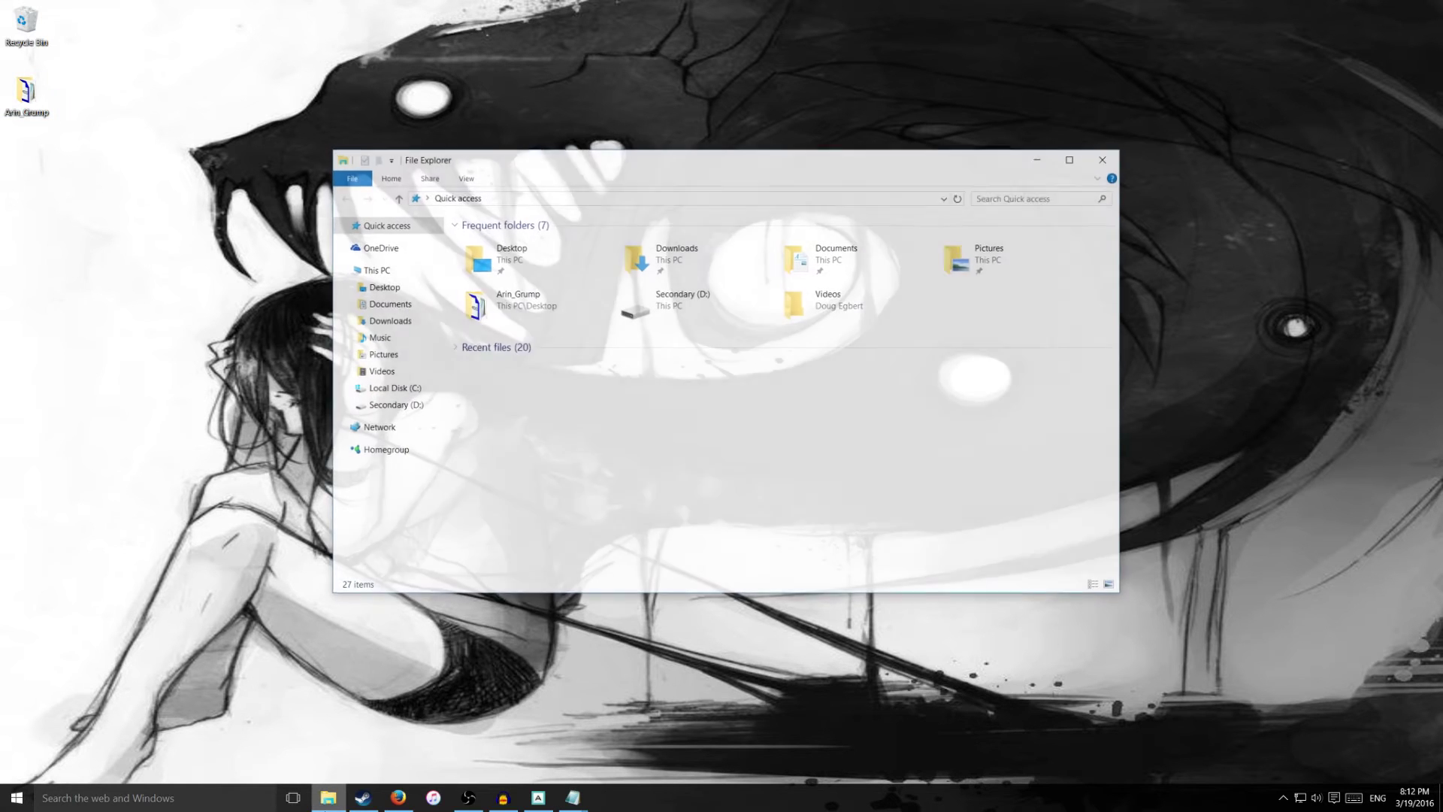
{"action": "left_click", "coordinate": [394, 406]}
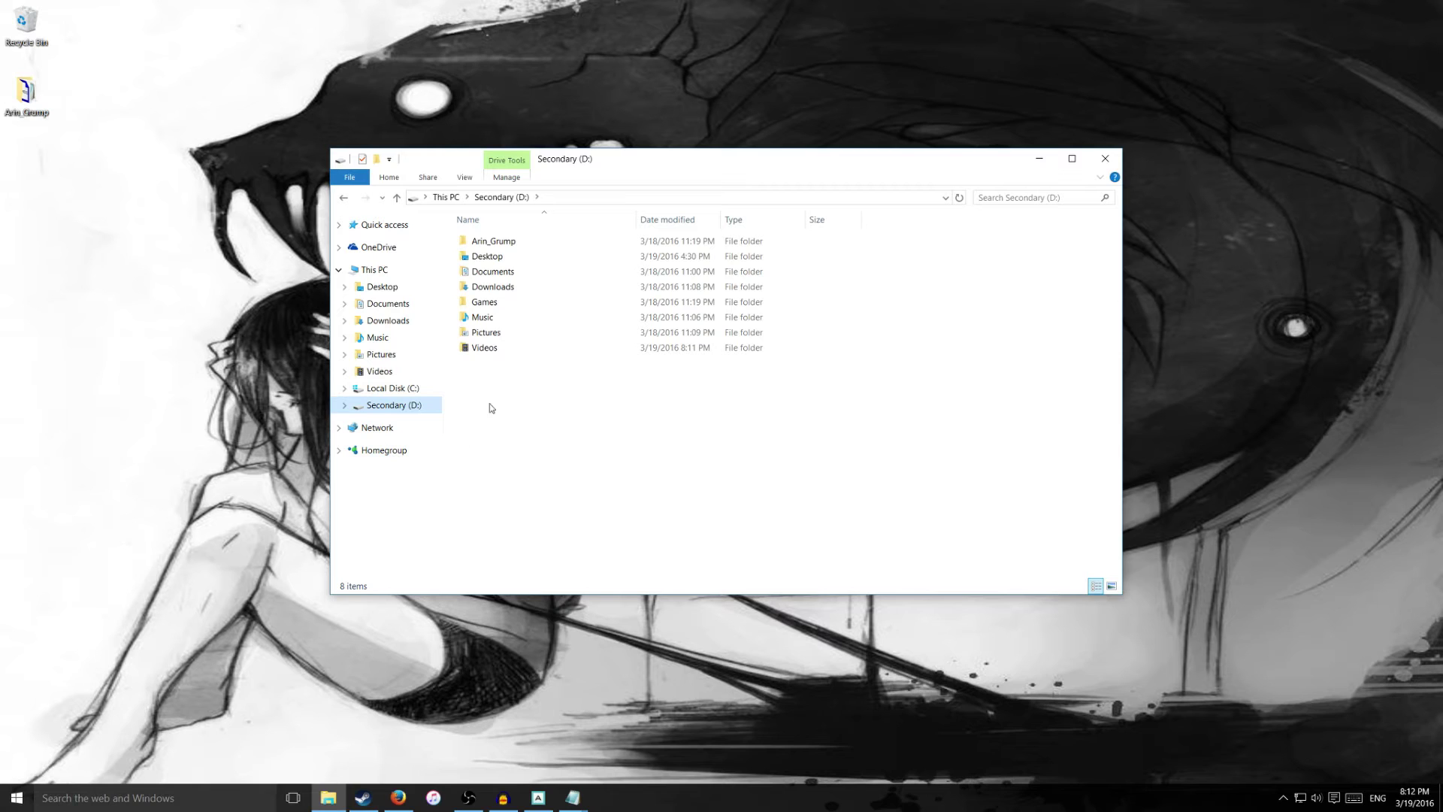
{"action": "double_click", "coordinate": [506, 307]}
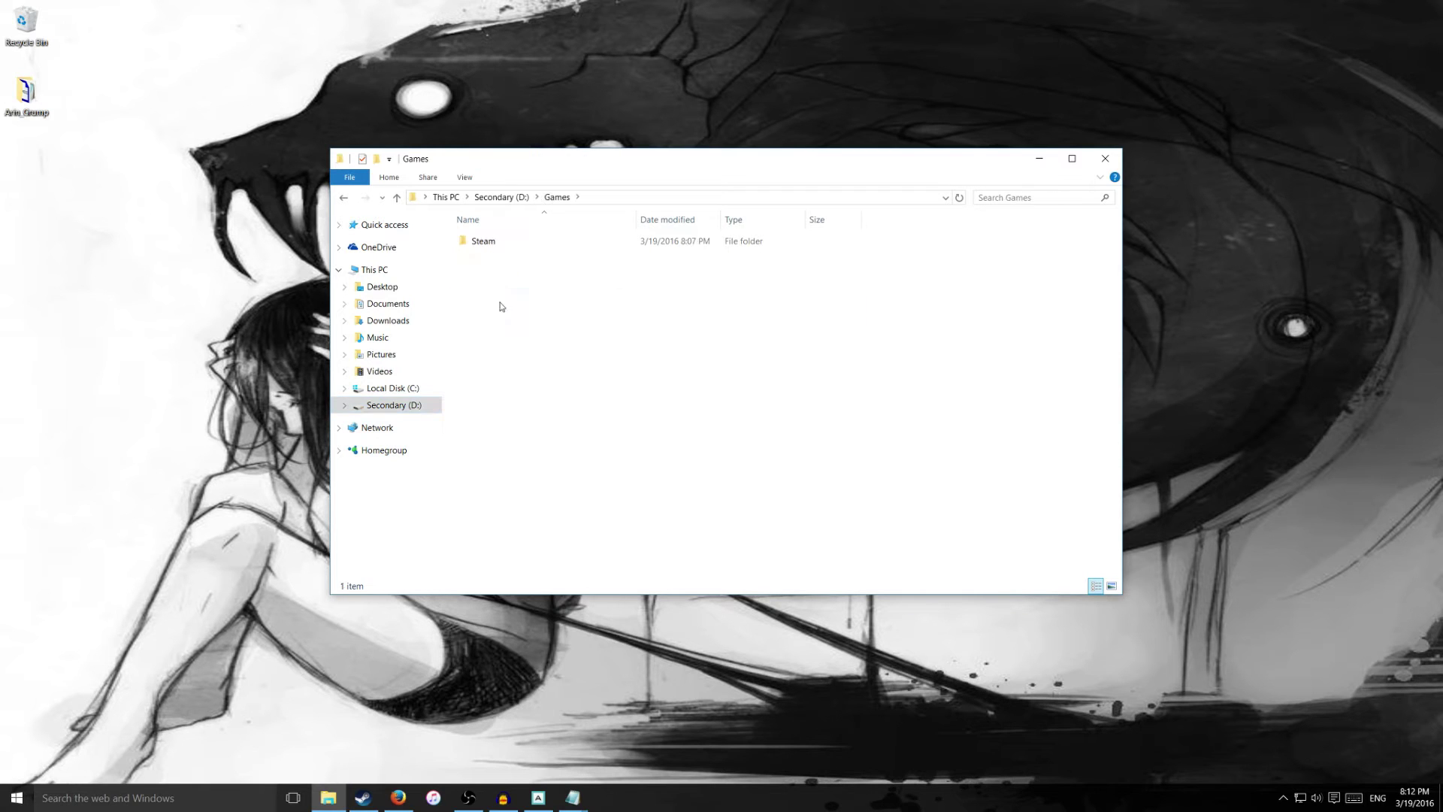
{"action": "double_click", "coordinate": [476, 244]}
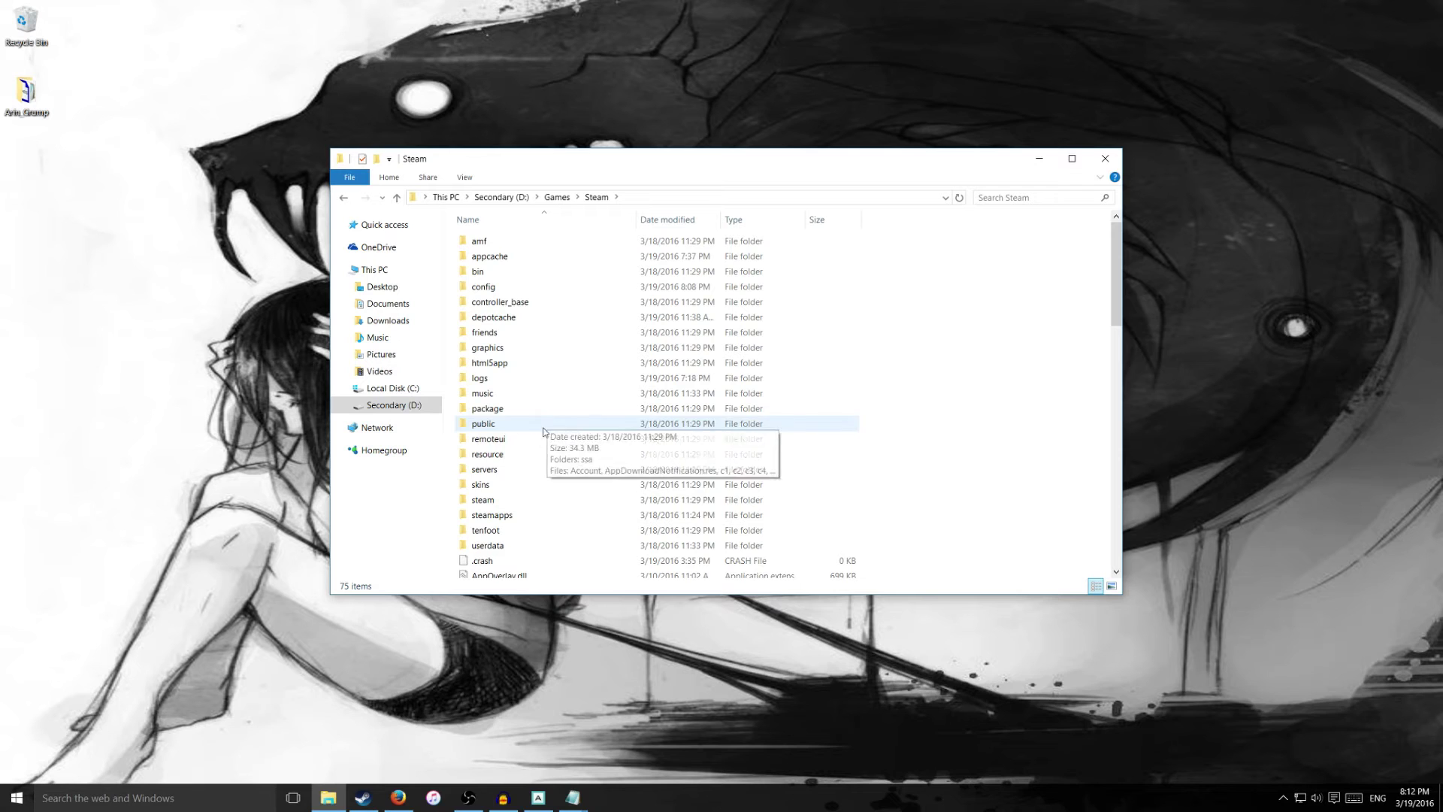
{"action": "left_click", "coordinate": [488, 520]}
{"action": "double_click", "coordinate": [487, 520]}
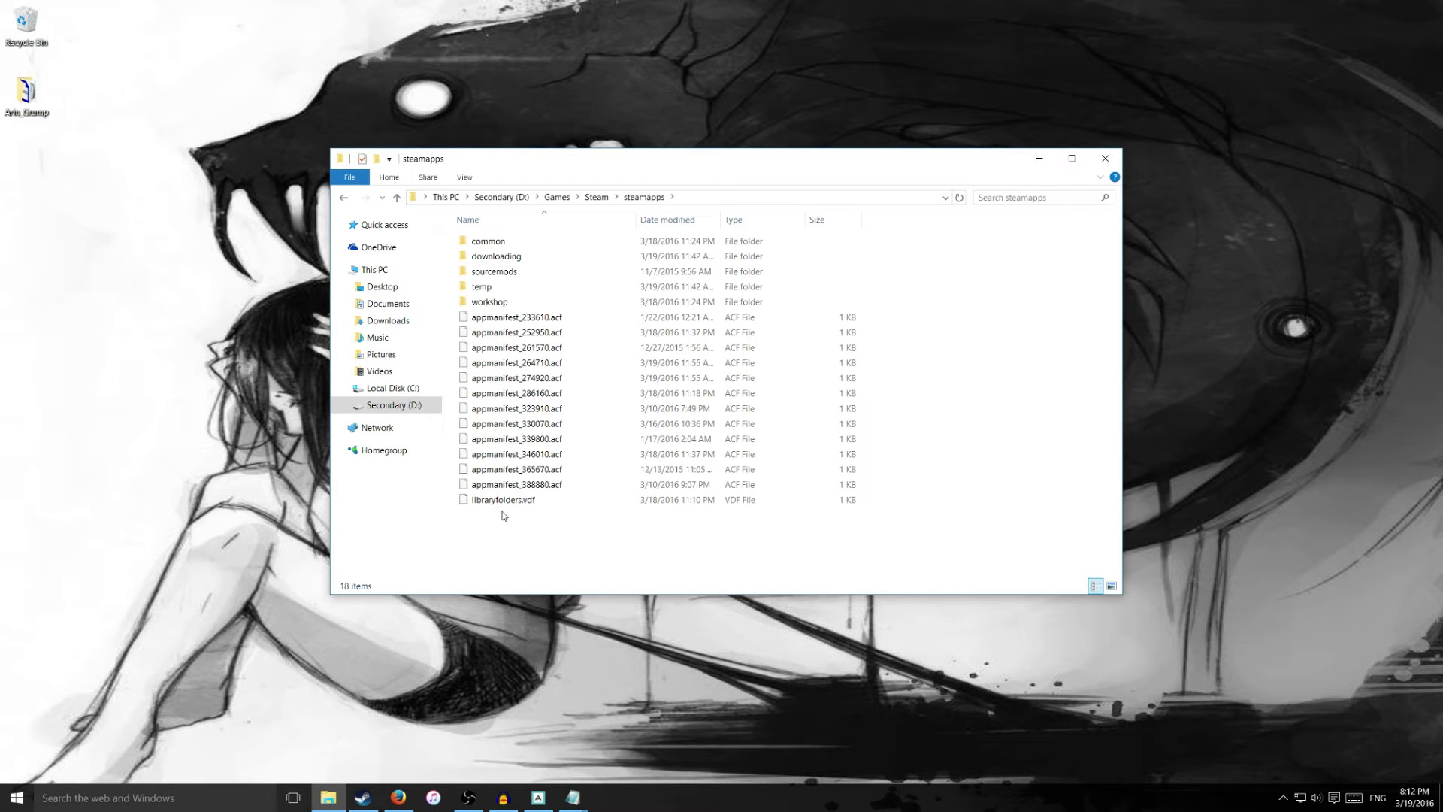
{"action": "double_click", "coordinate": [506, 242]}
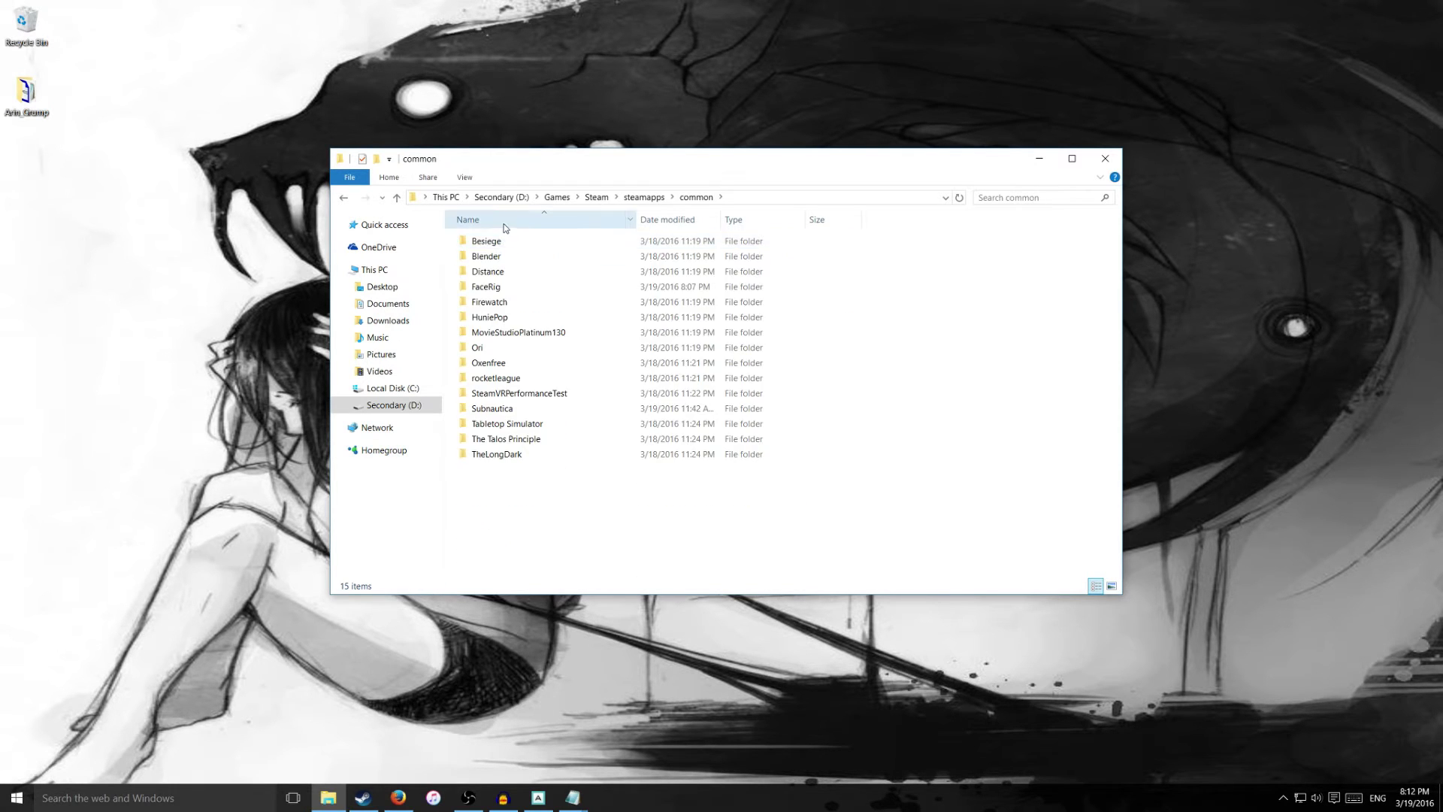
{"action": "double_click", "coordinate": [506, 291]}
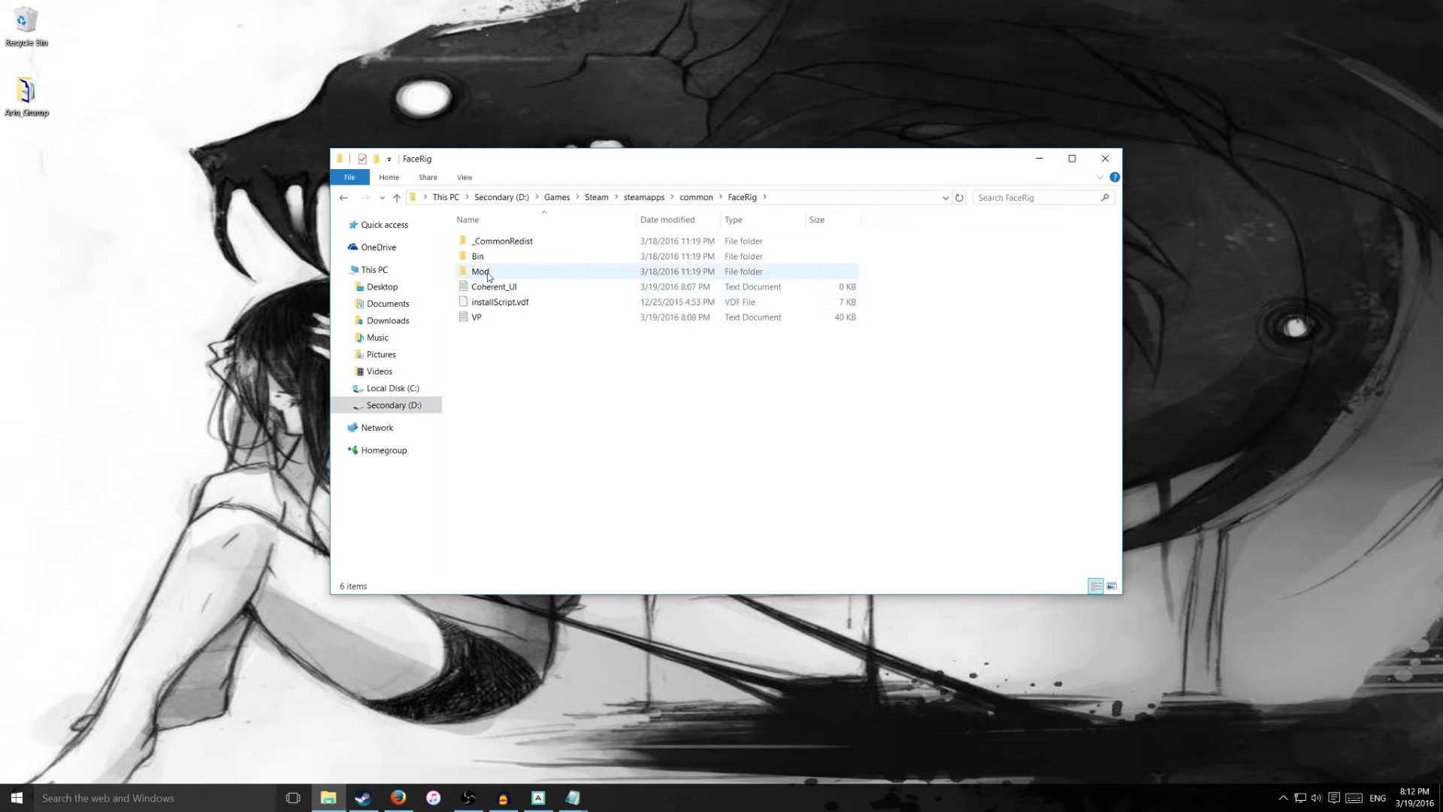
Paste the copied Arin_Grump folder into Mod\VP\PC_Common\Objects inside the FaceRig folder.
{"action": "double_click", "coordinate": [488, 274]}
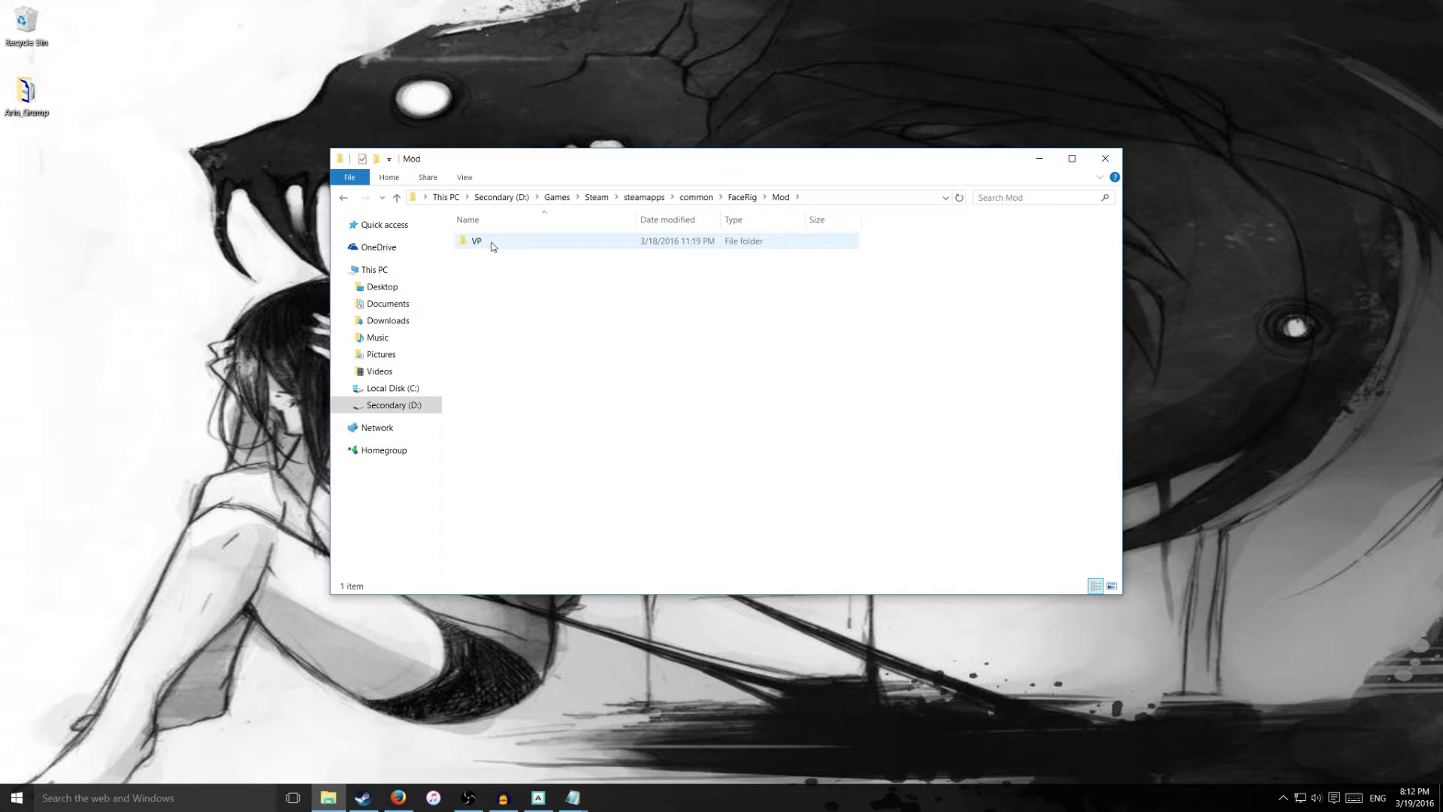
{"action": "double_click", "coordinate": [490, 242]}
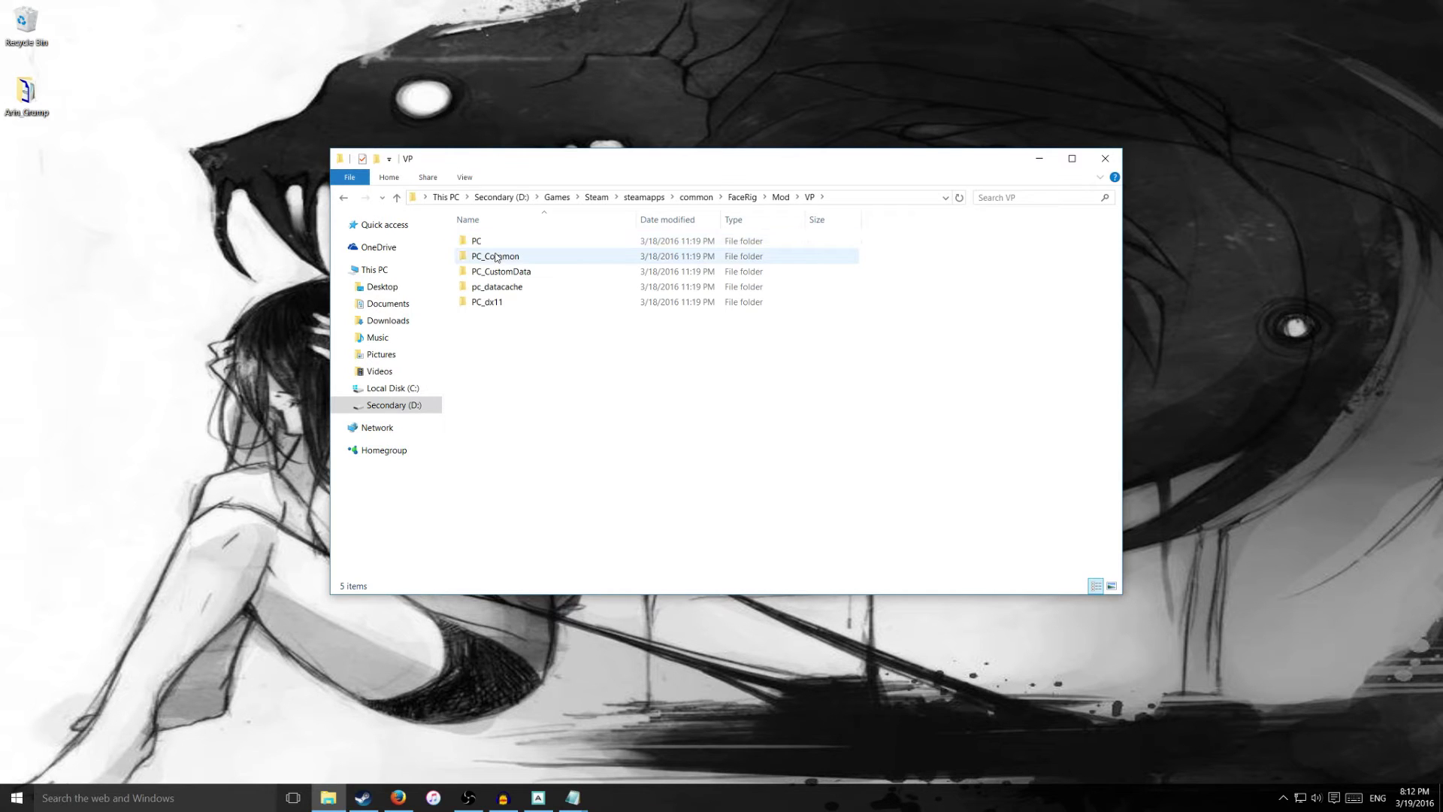
{"action": "double_click", "coordinate": [496, 258]}
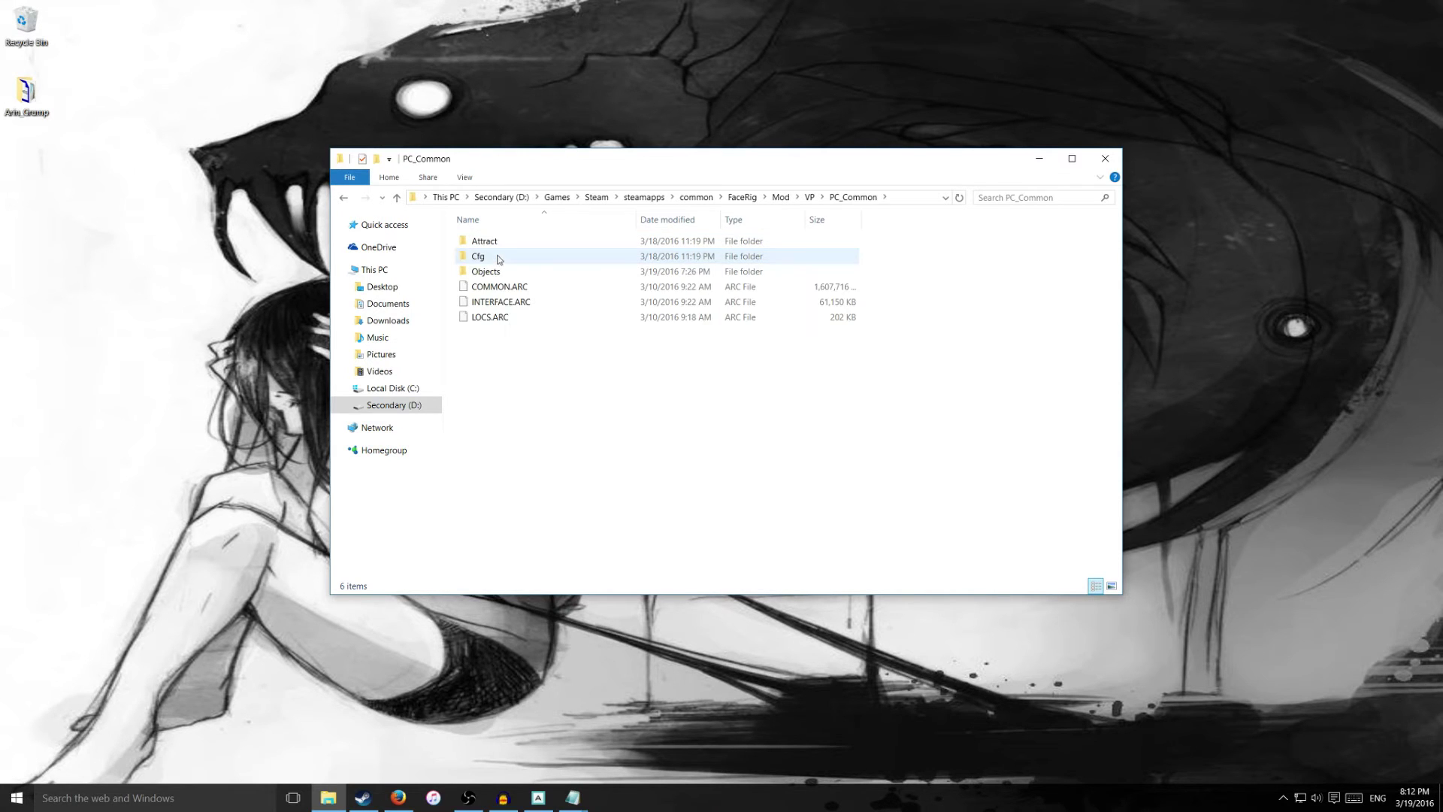
{"action": "double_click", "coordinate": [493, 273]}
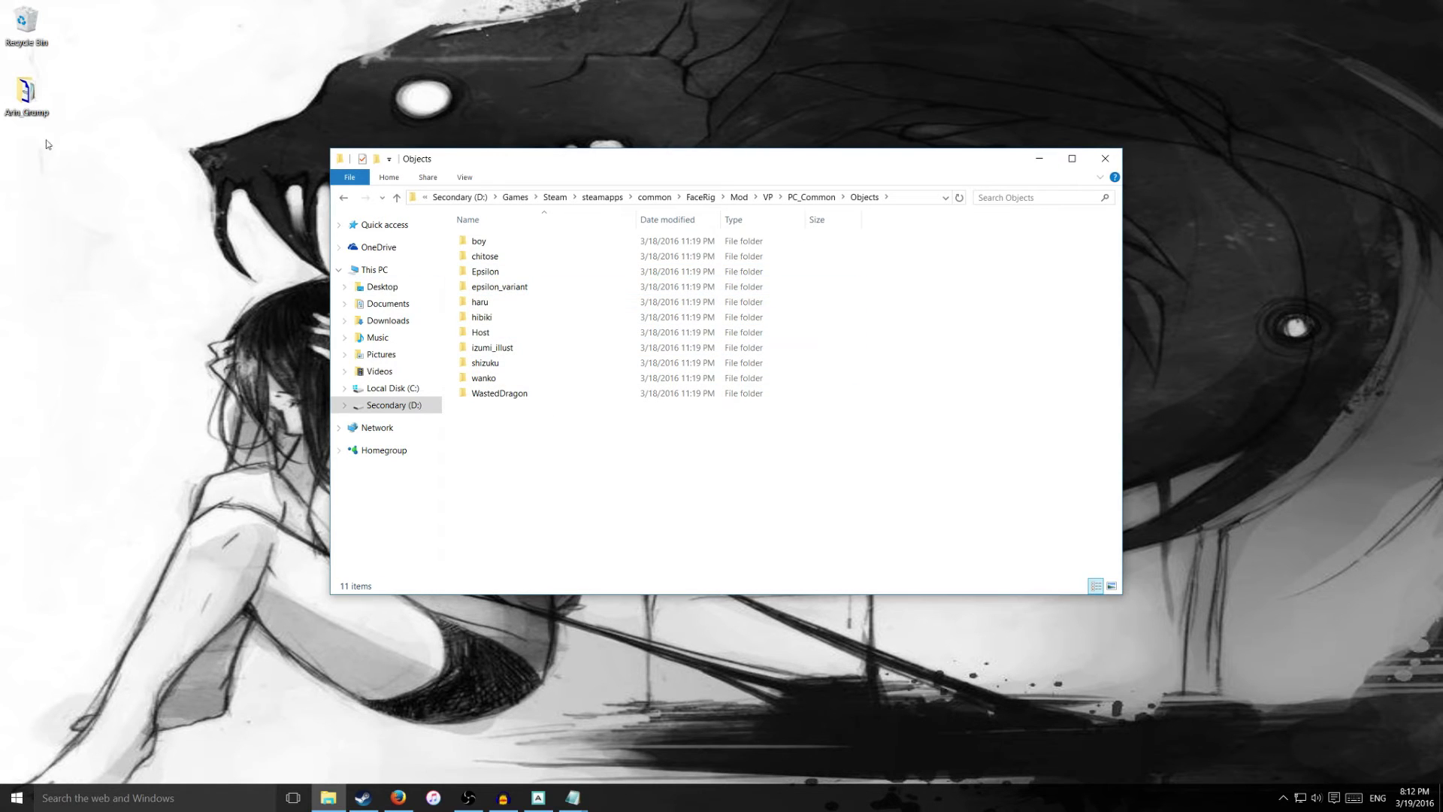
{"action": "right_click", "coordinate": [502, 439]}
{"action": "left_click", "coordinate": [416, 538]}
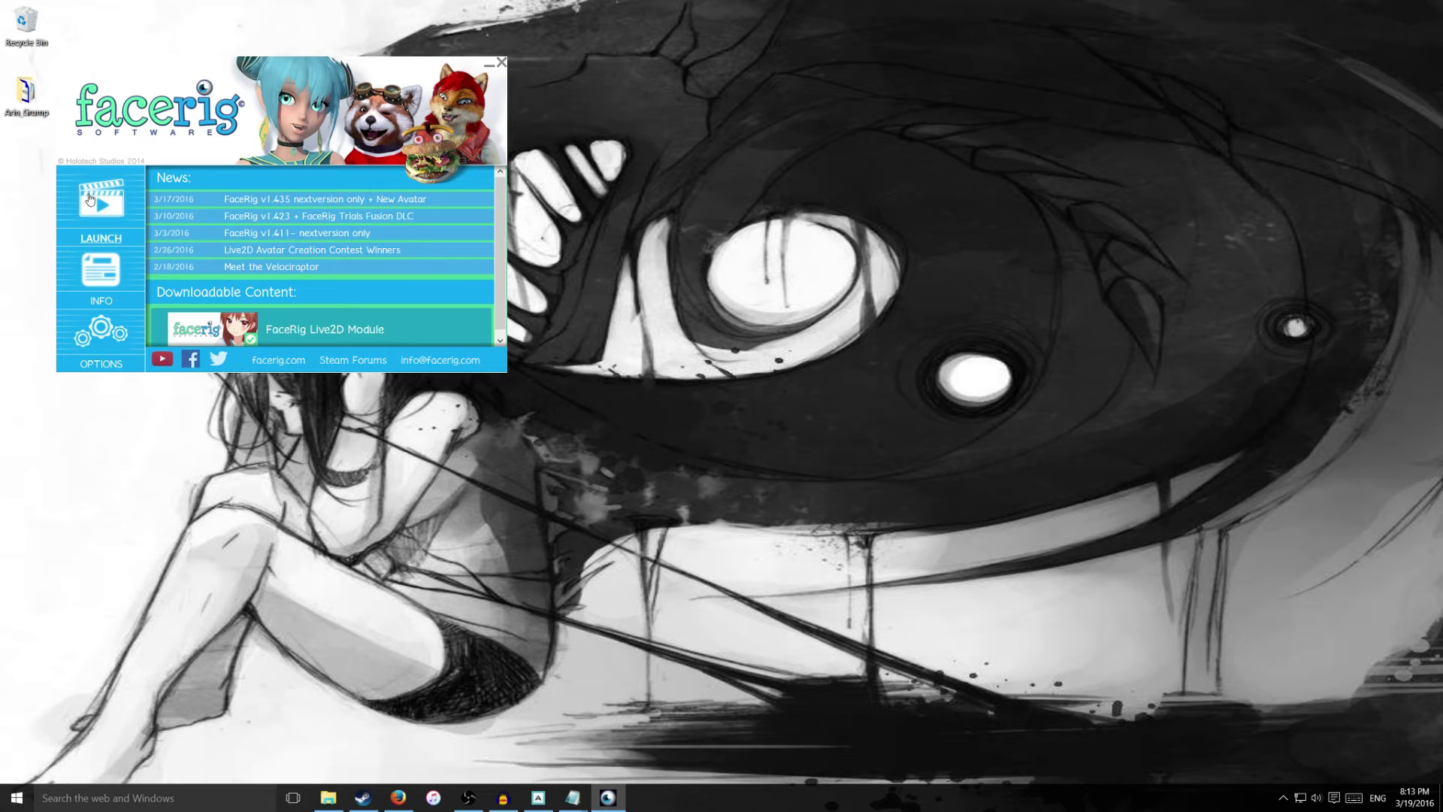
Launch FaceRig, move its window toward the middle of the screen and switch to the advanced interface.
{"action": "left_click", "coordinate": [88, 197]}
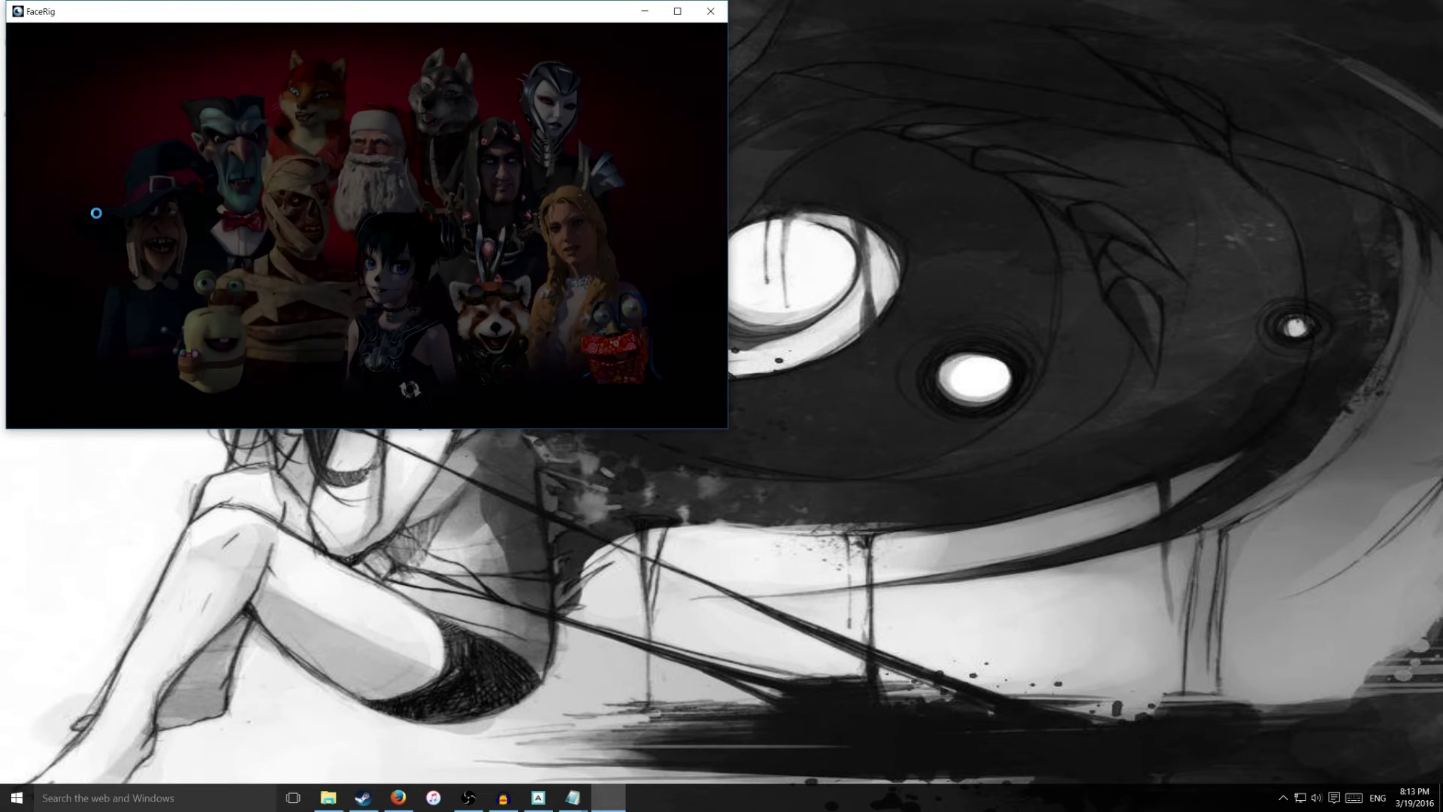
{"action": "left_click_drag", "start_coordinate": [354, 11], "coordinate": [700, 14]}
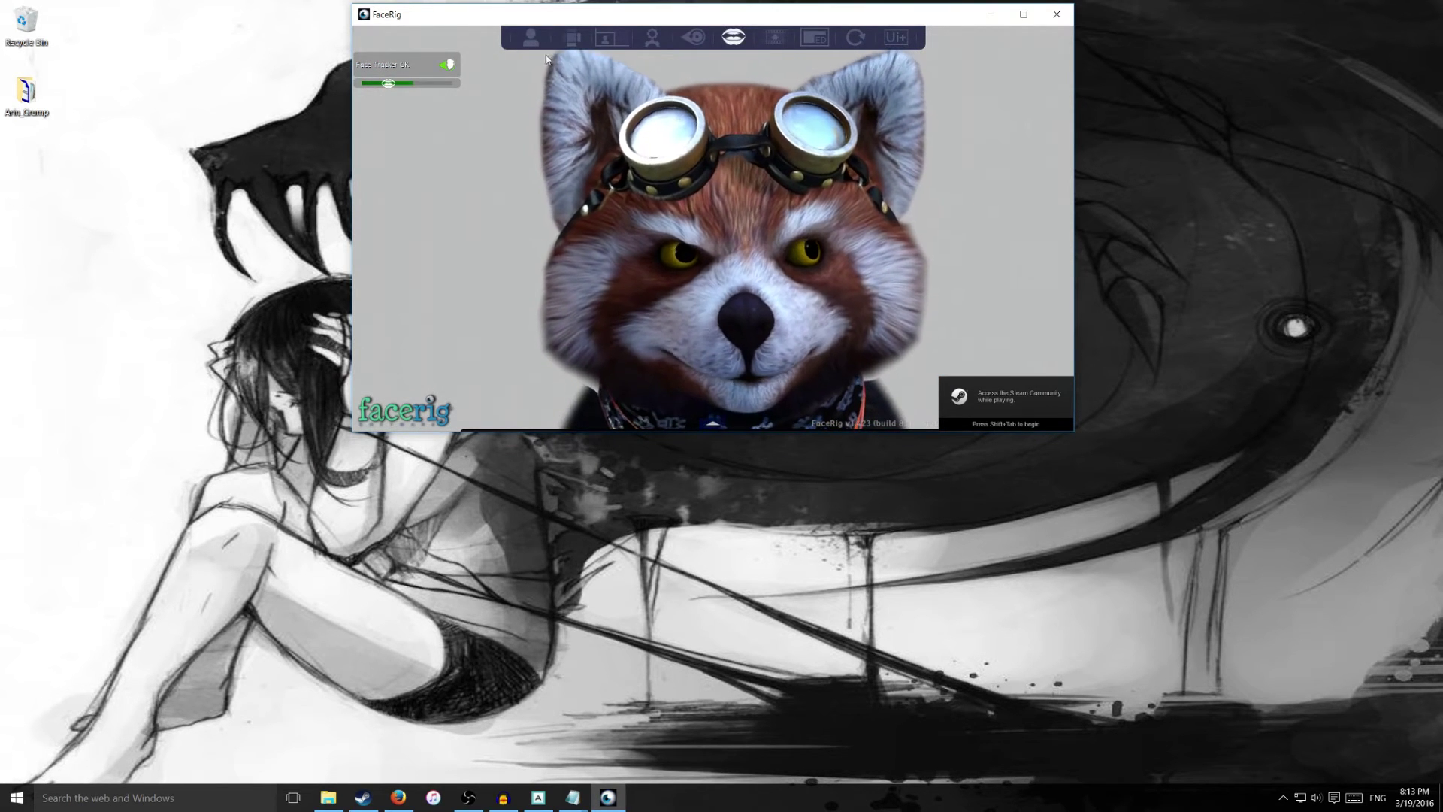
{"action": "left_click", "coordinate": [903, 43]}
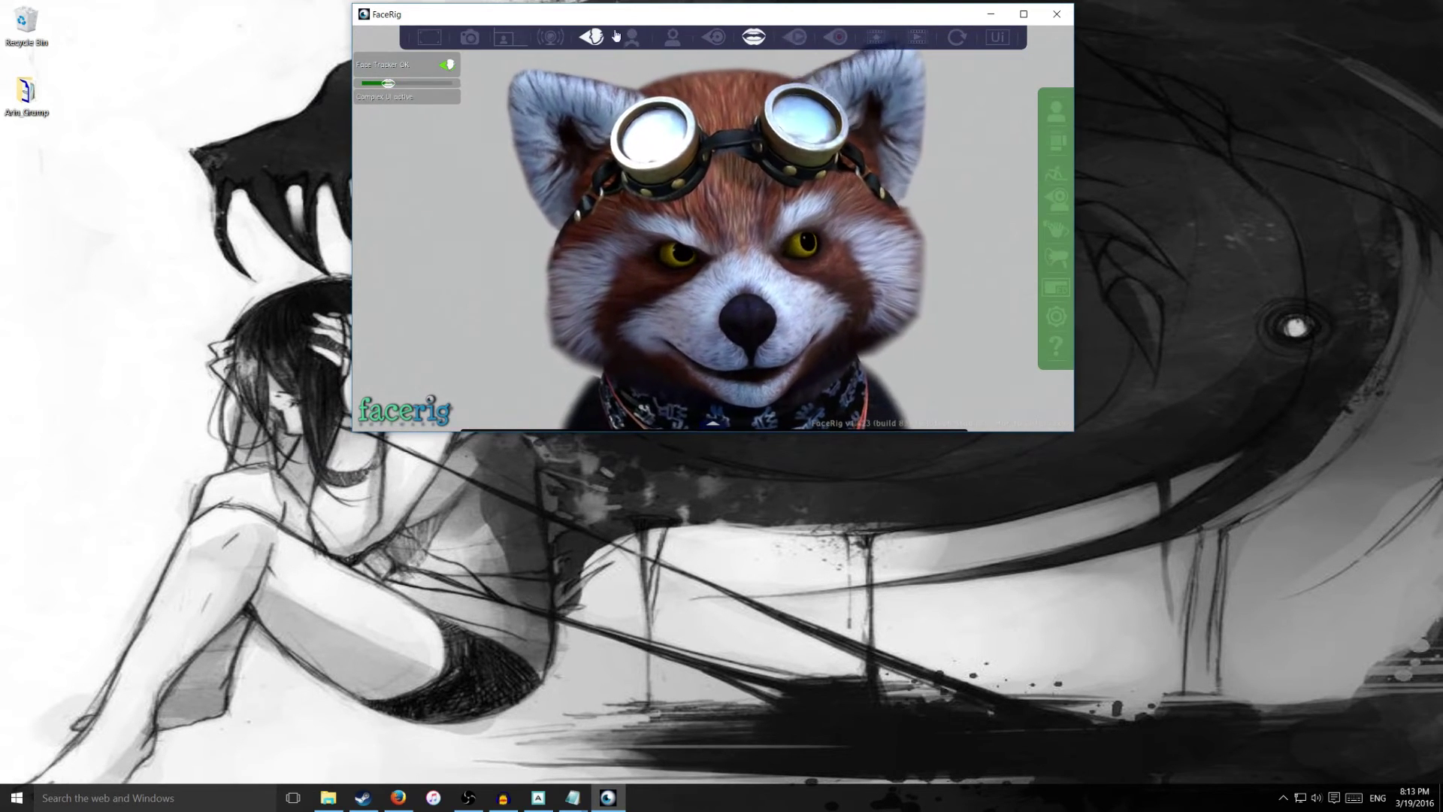
Load the Arin Grump Head avatar from the gallery and check the custom action options in its Behaviour settings.
{"action": "left_click", "coordinate": [1057, 113]}
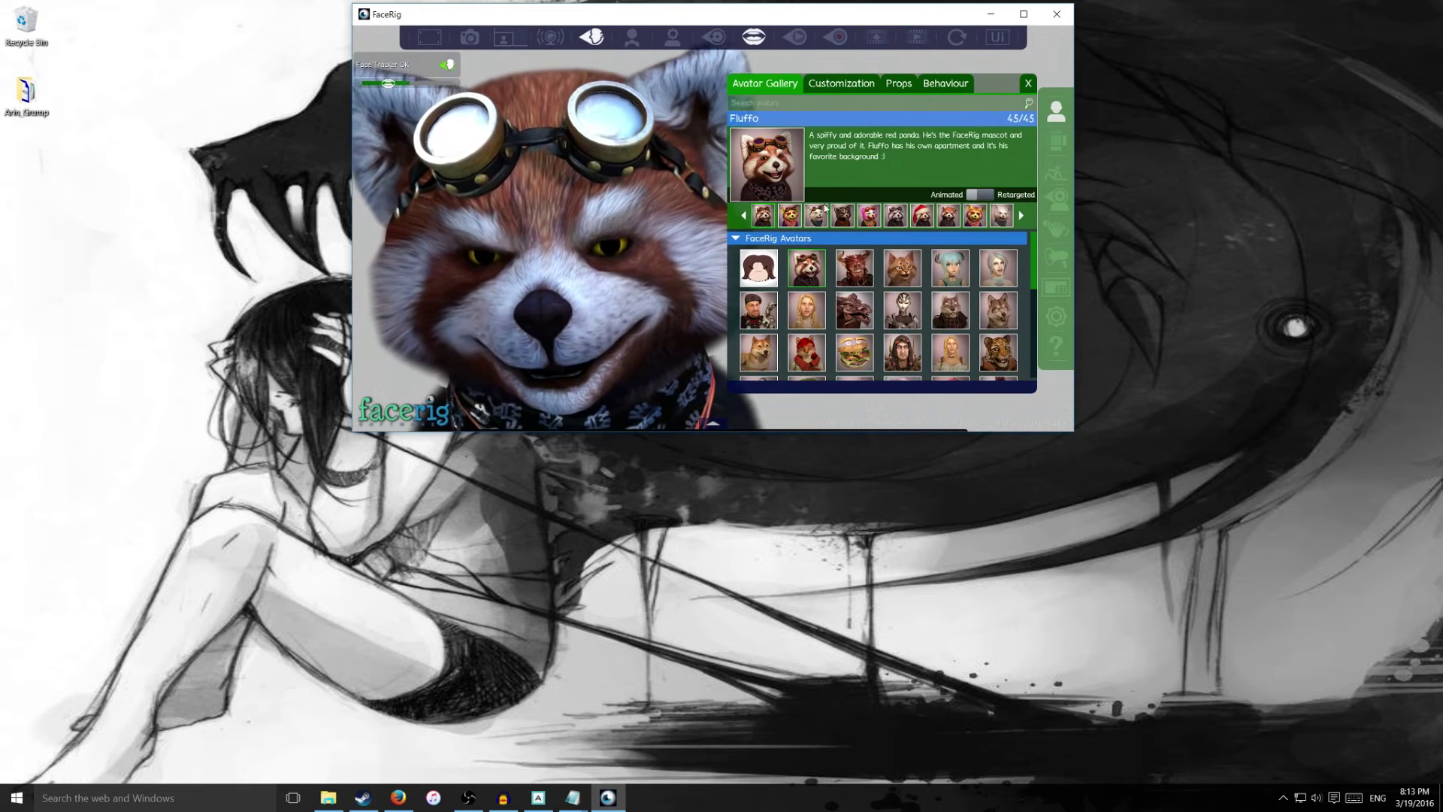
{"action": "left_click", "coordinate": [757, 272]}
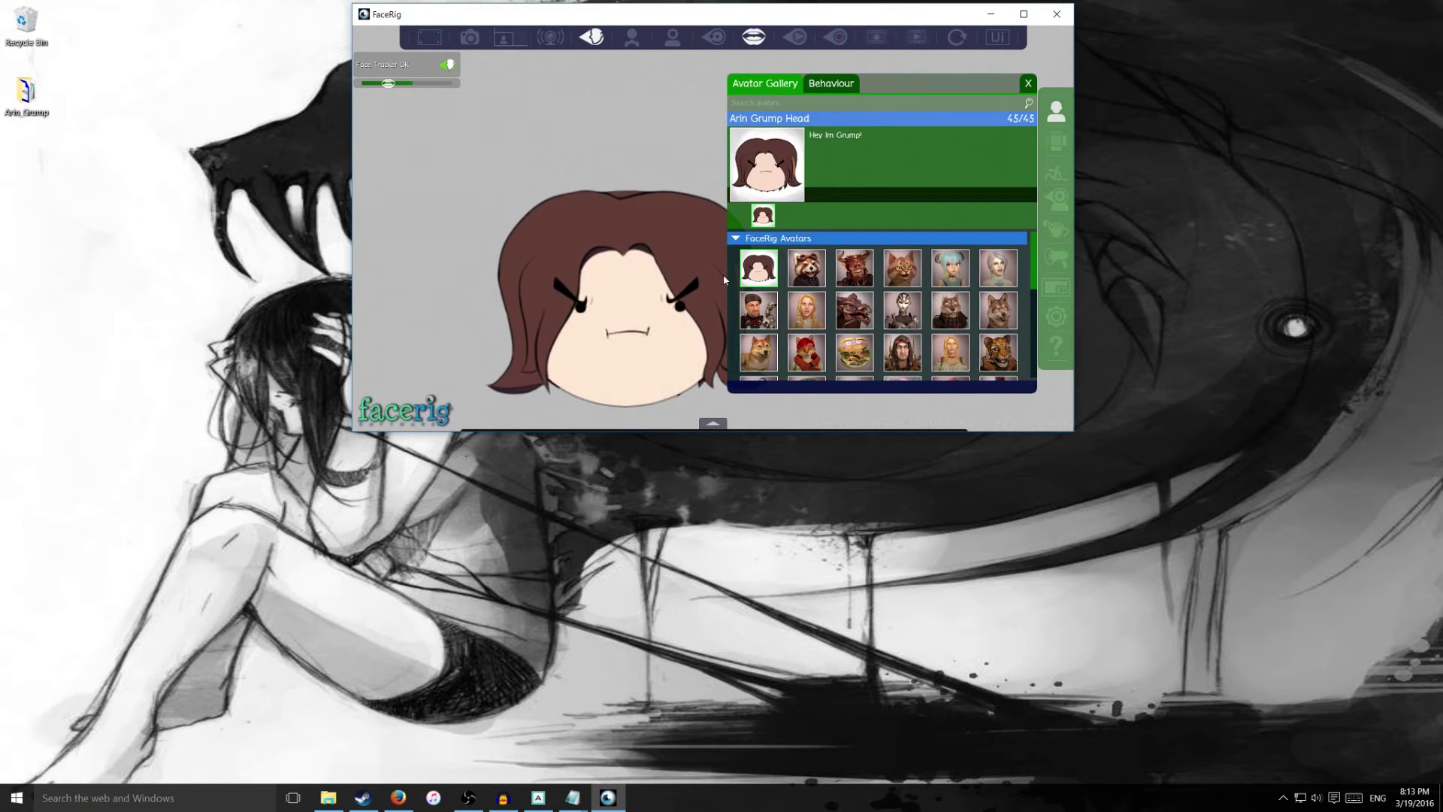
{"action": "left_click", "coordinate": [829, 86]}
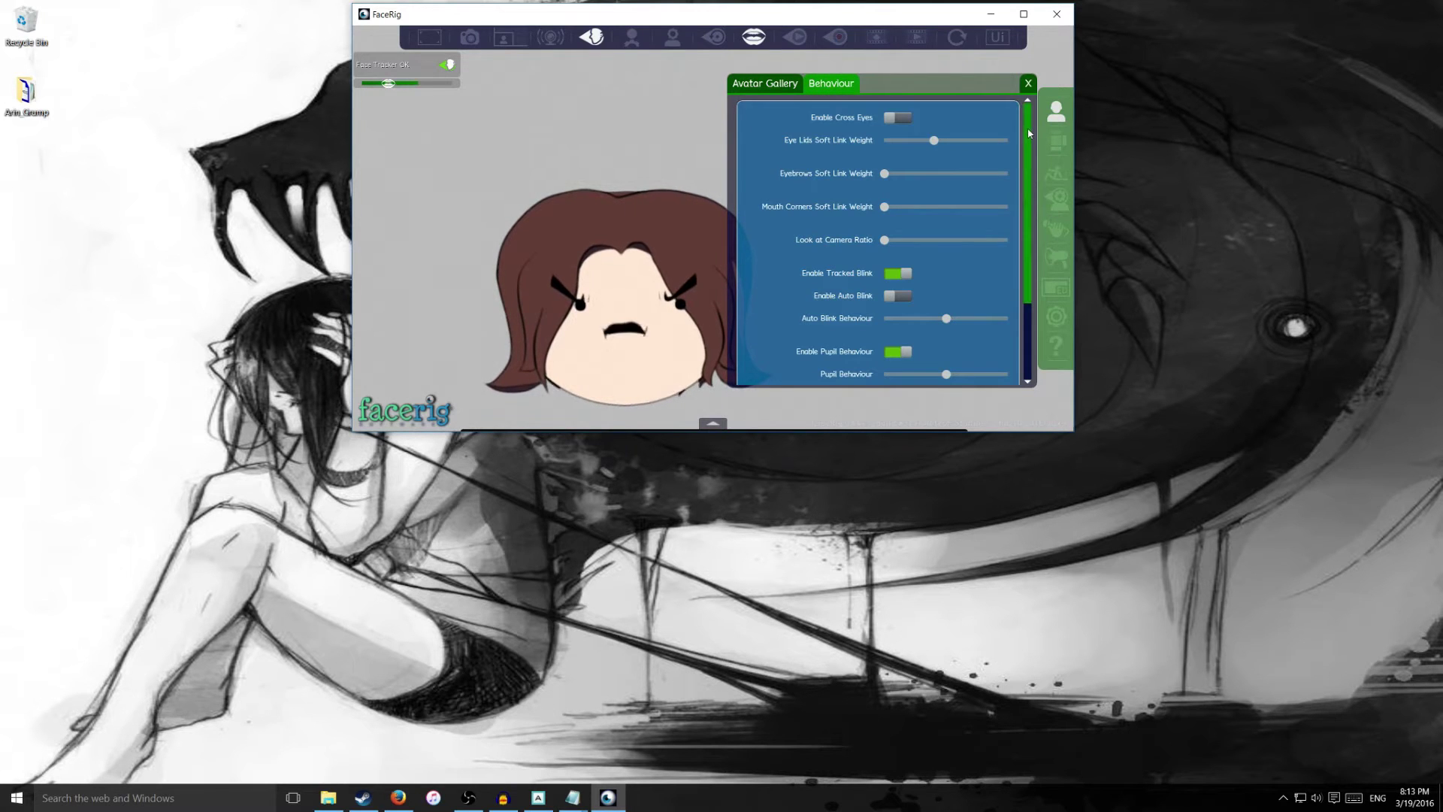
{"action": "scroll", "coordinate": [1027, 203], "scroll_direction": "down", "scroll_amount": 3}
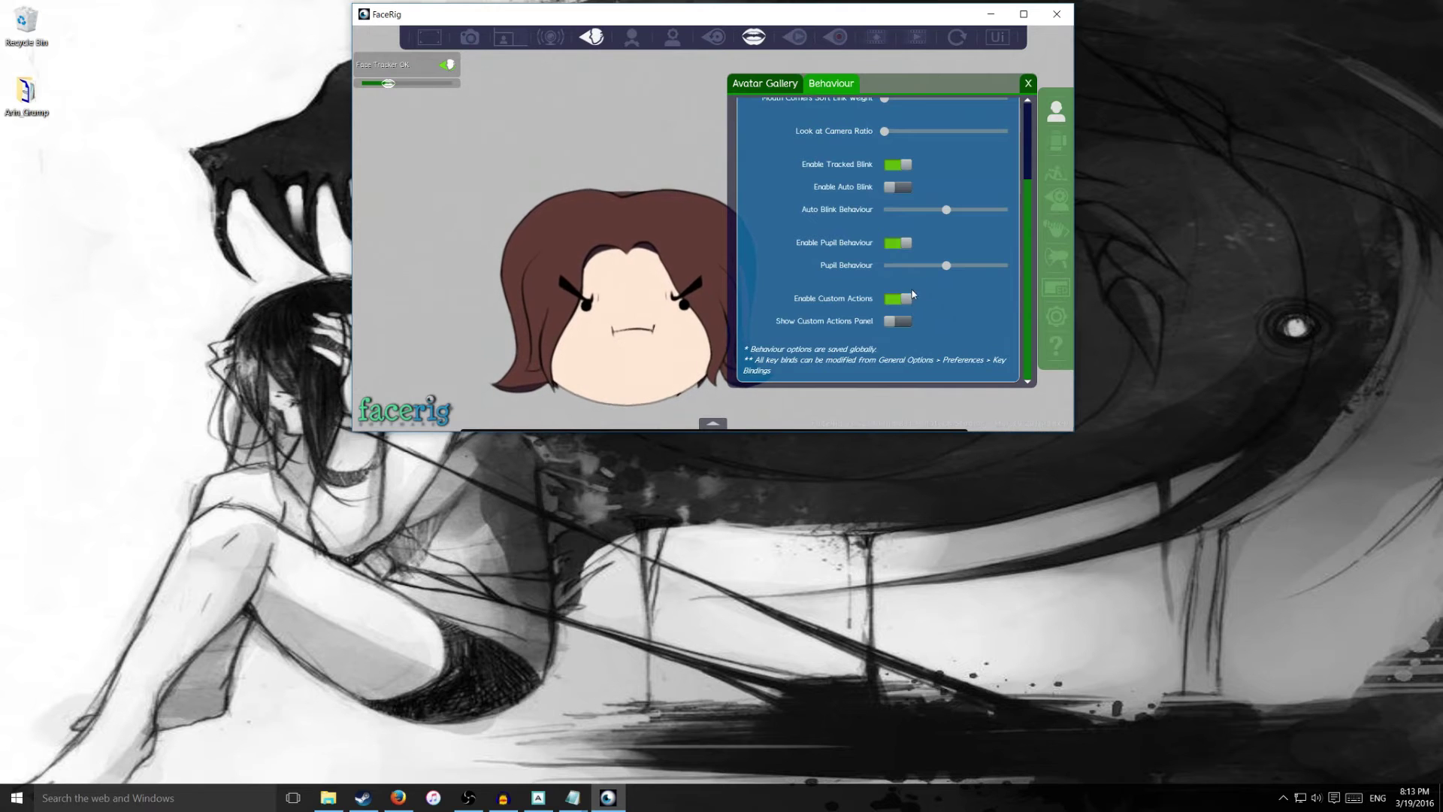
{"action": "left_click", "coordinate": [767, 88]}
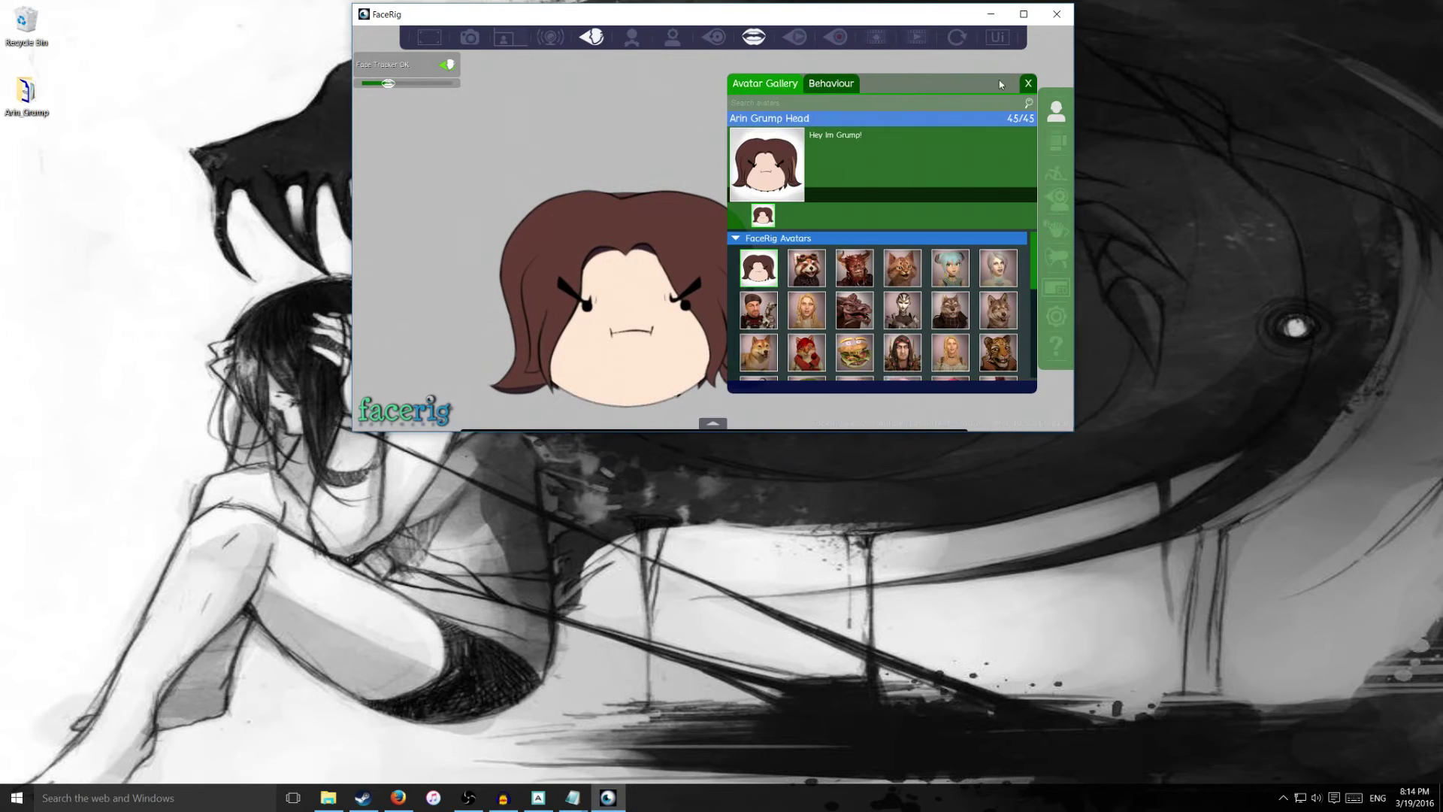
{"action": "left_click", "coordinate": [1029, 85]}
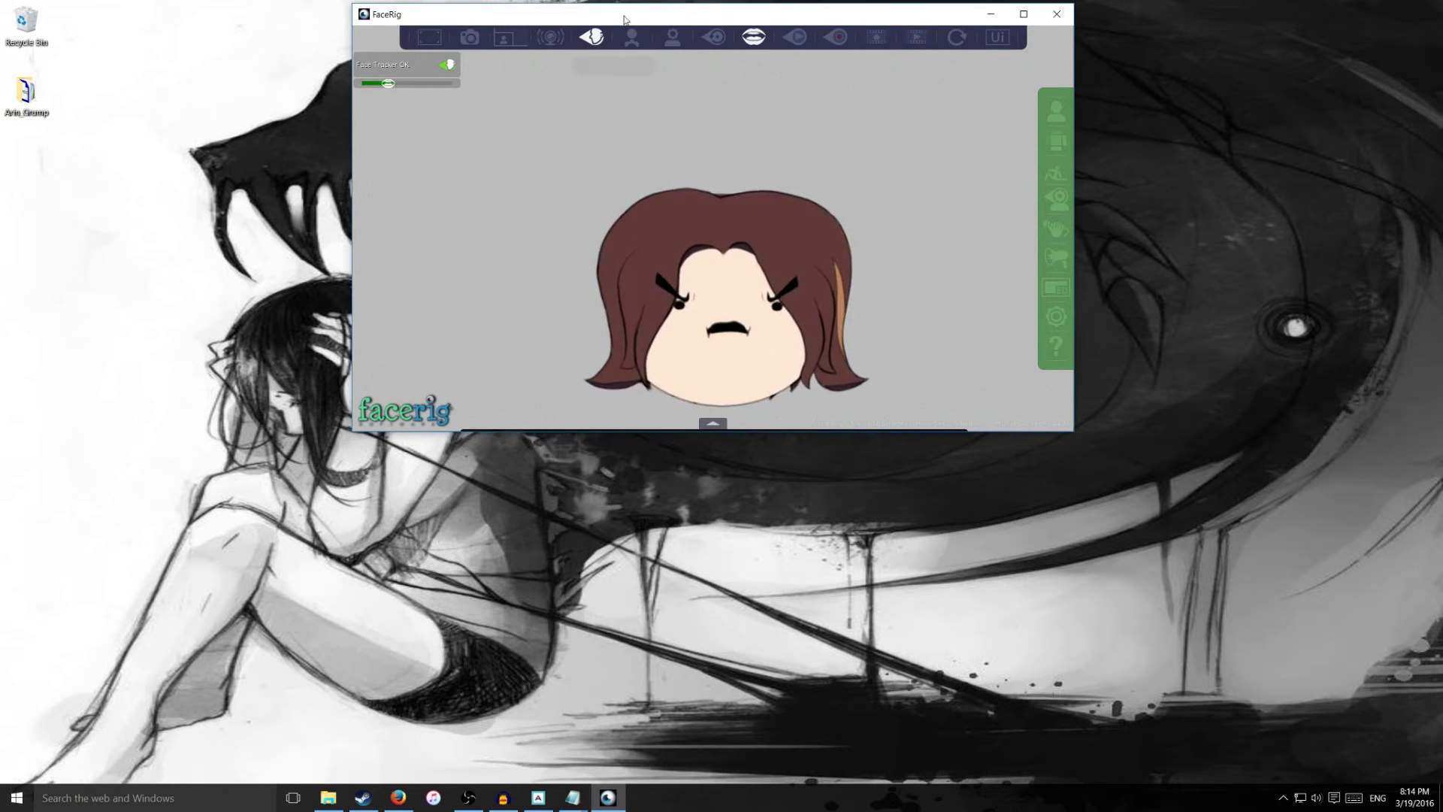
{"action": "left_click", "coordinate": [635, 39]}
{"action": "left_click", "coordinate": [782, 98]}
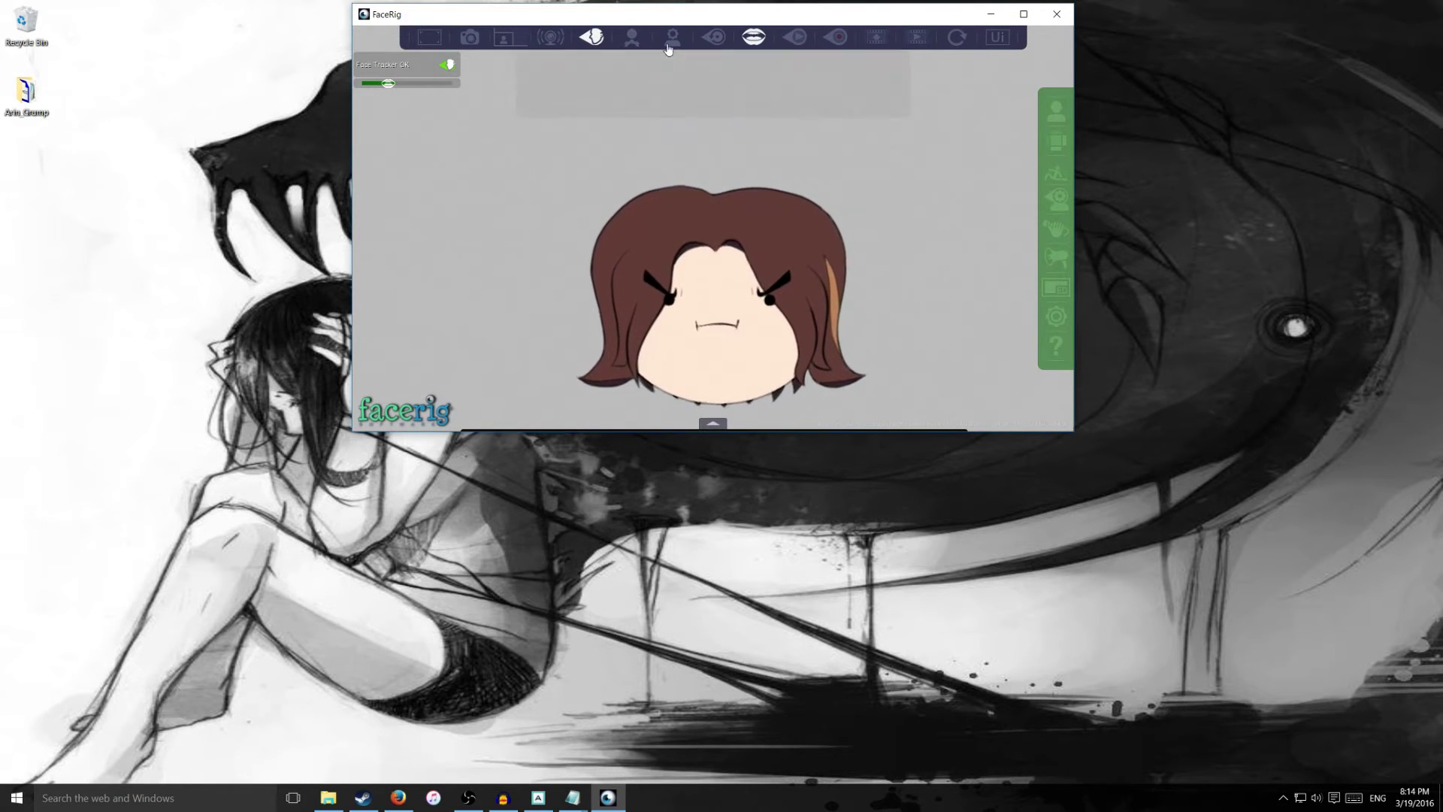
{"action": "left_click", "coordinate": [635, 39]}
{"action": "left_click", "coordinate": [780, 98]}
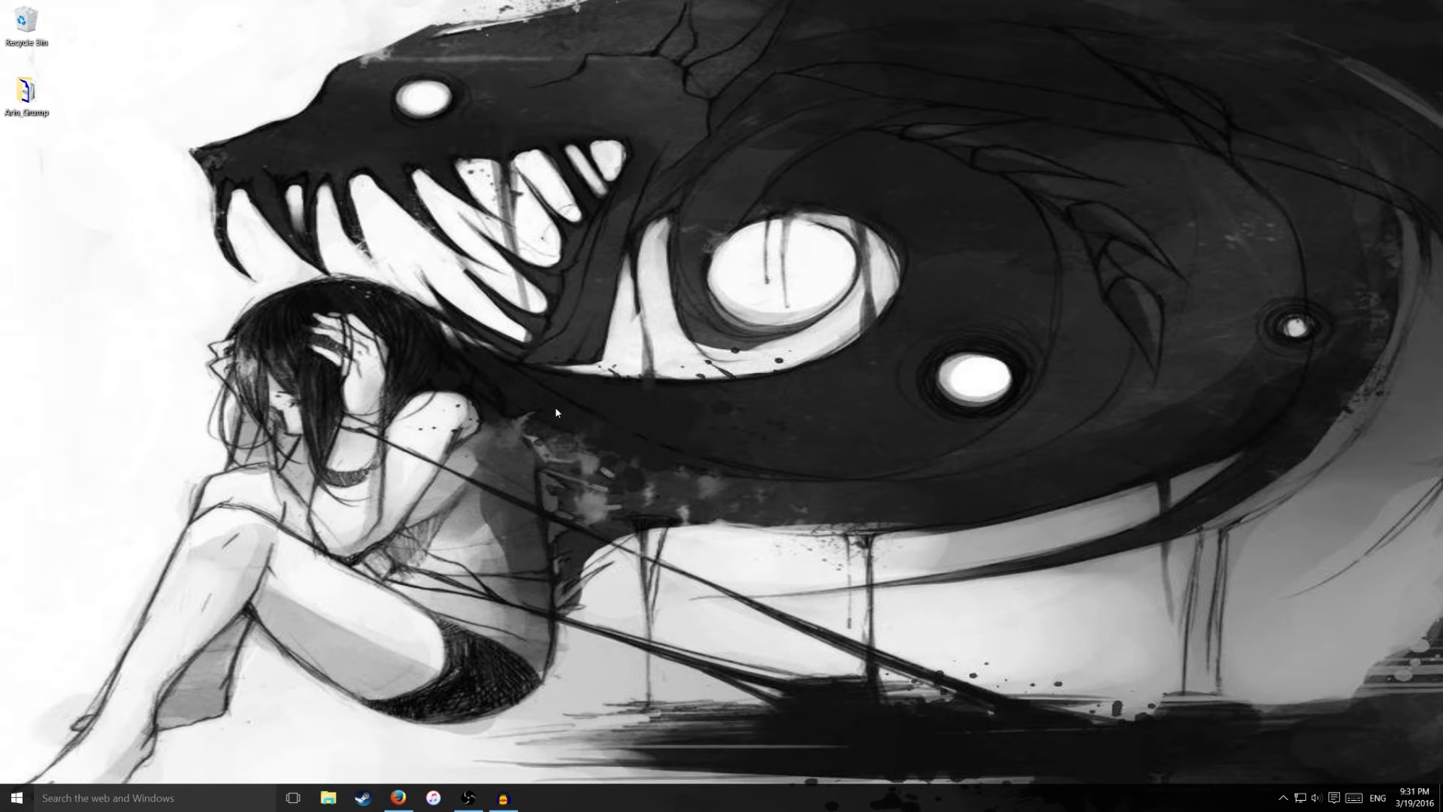
Open the cc_Arin_Grump configuration file from the desktop's Arin_Grump folder and place the cursor after its two animation binding lines.
{"action": "double_click", "coordinate": [27, 94]}
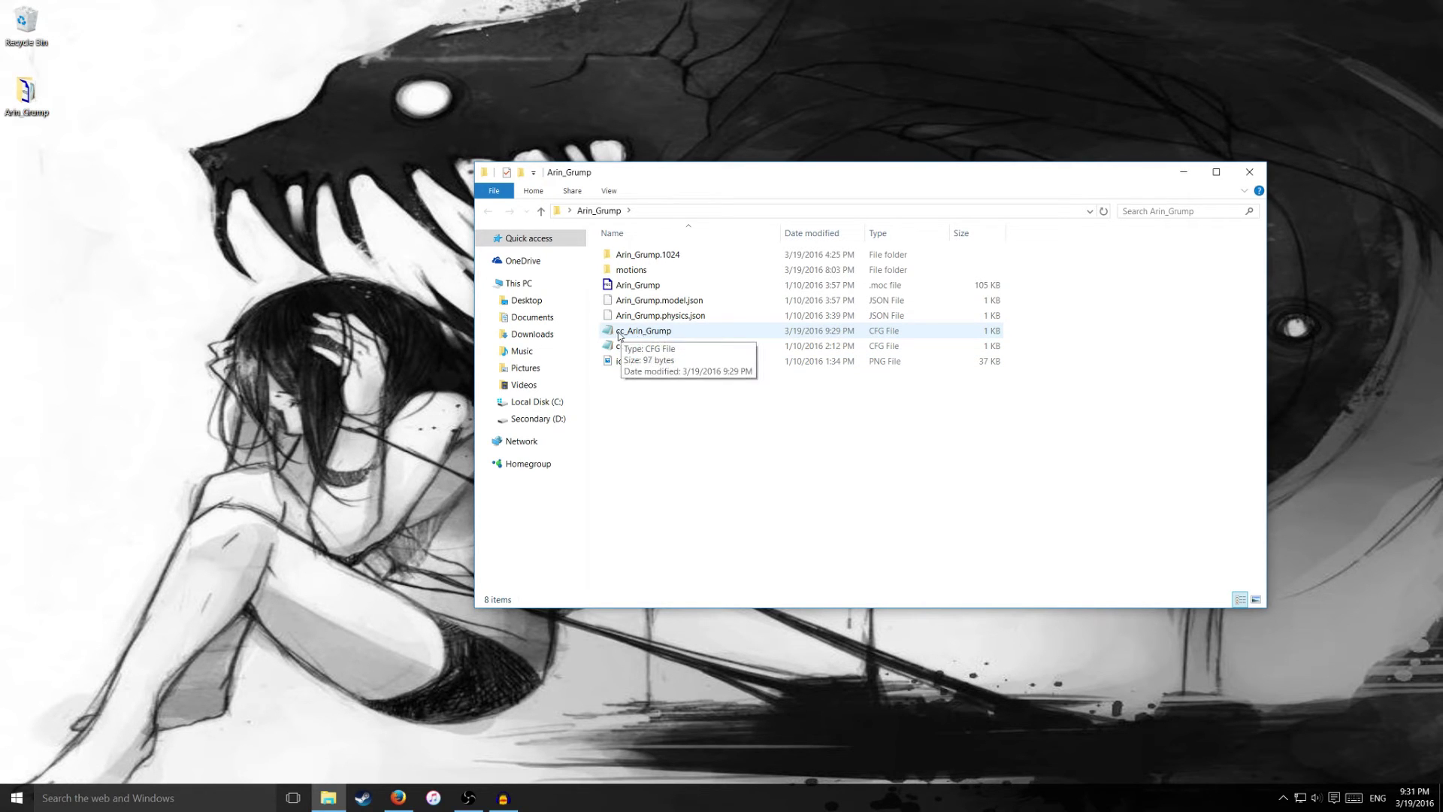
{"action": "double_click", "coordinate": [661, 336]}
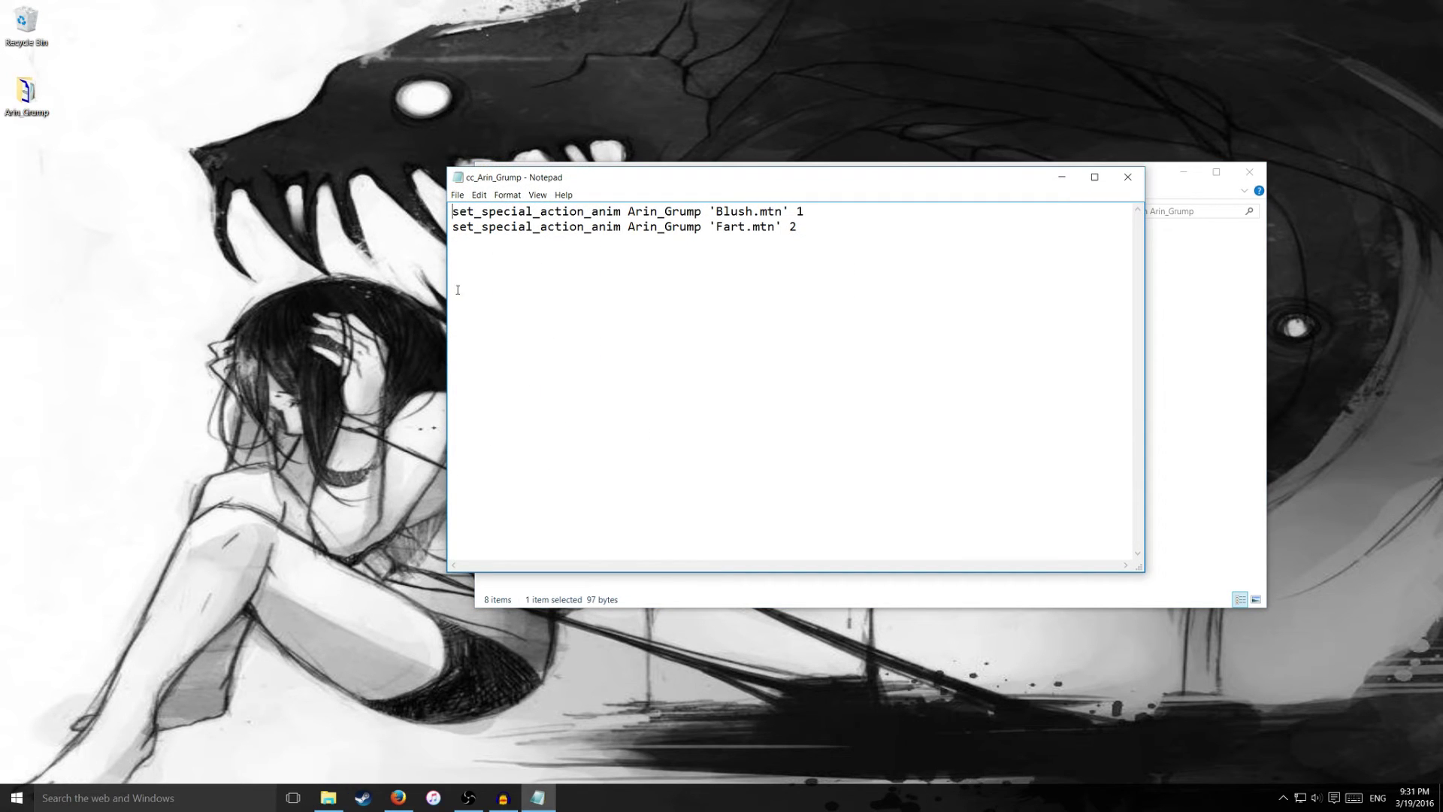
{"action": "left_click_drag", "start_coordinate": [855, 246], "coordinate": [451, 210]}
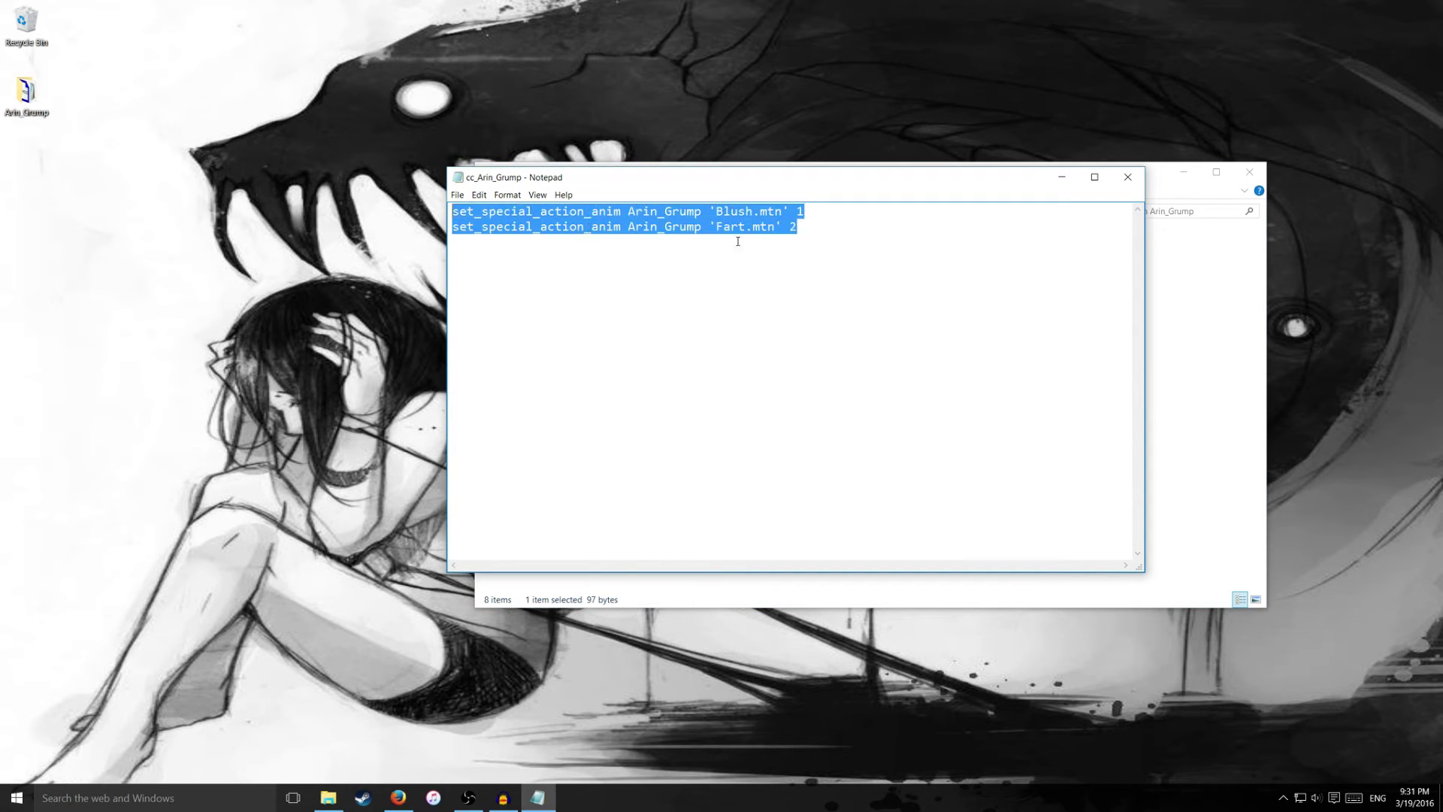
{"action": "left_click", "coordinate": [826, 233]}
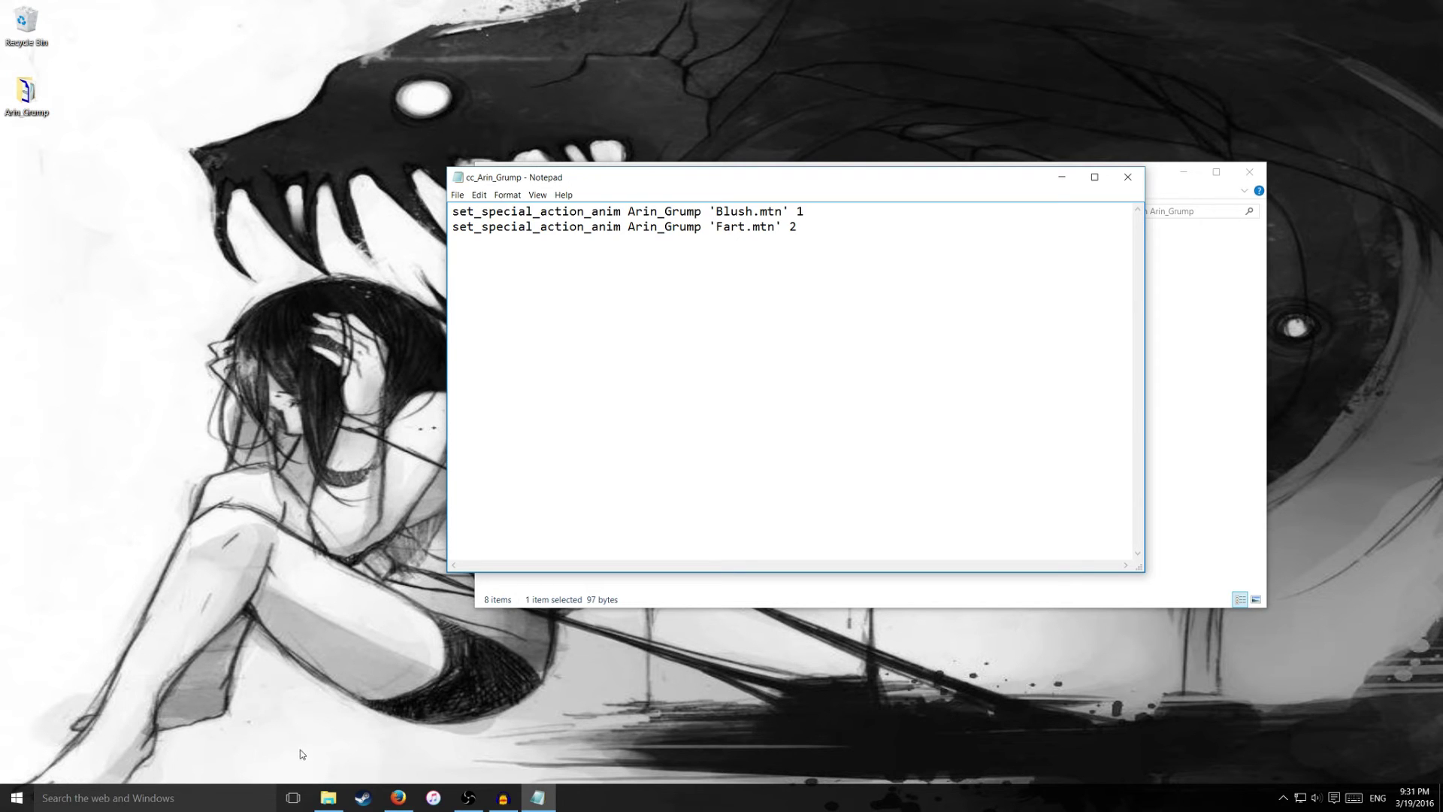
Switch to Firefox and read the Camera position section of the Live2D documentation, highlighting the set_cam_pos syntax and its parameters.
{"action": "left_click", "coordinate": [398, 797]}
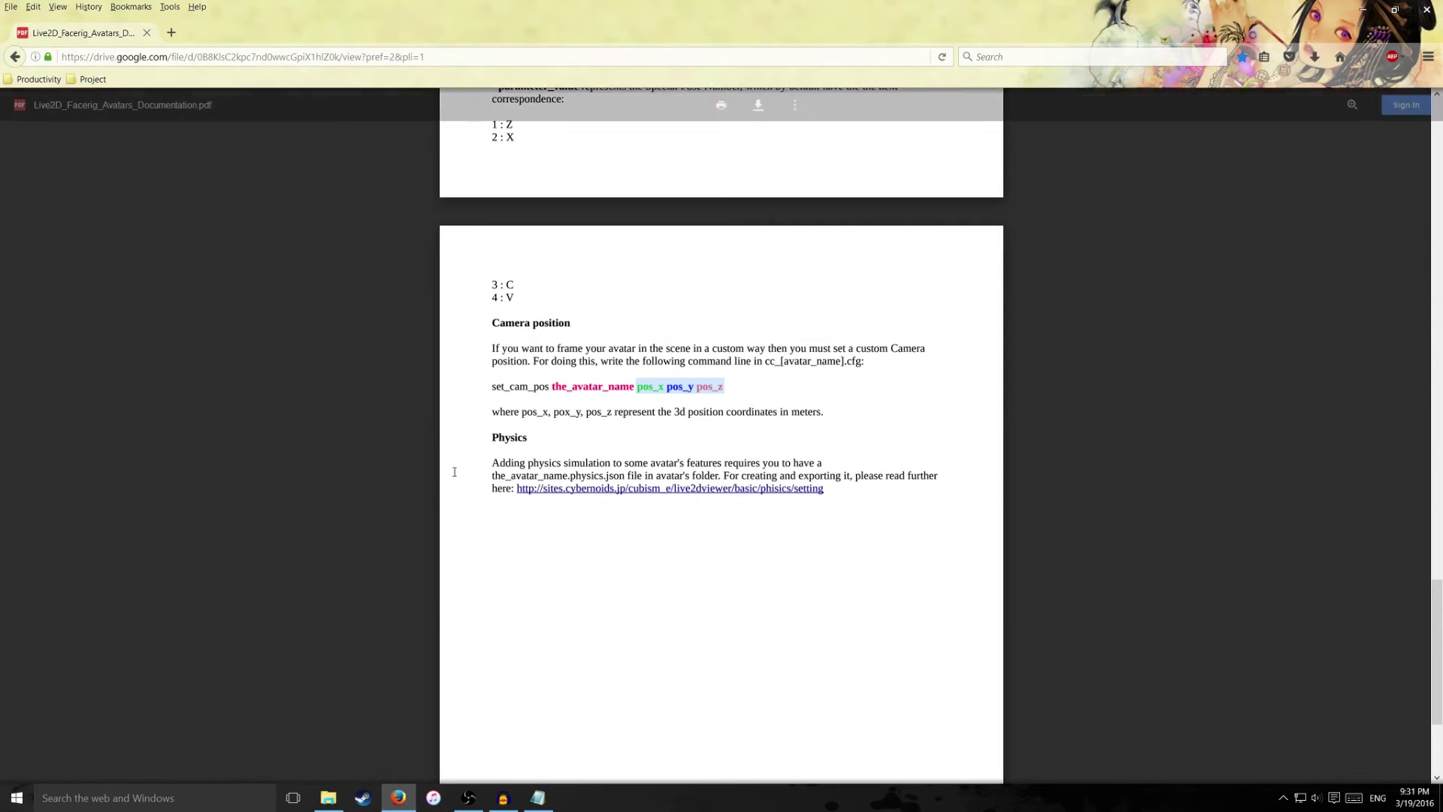
{"action": "left_click_drag", "start_coordinate": [484, 345], "coordinate": [871, 369]}
{"action": "left_click_drag", "start_coordinate": [490, 396], "coordinate": [699, 388]}
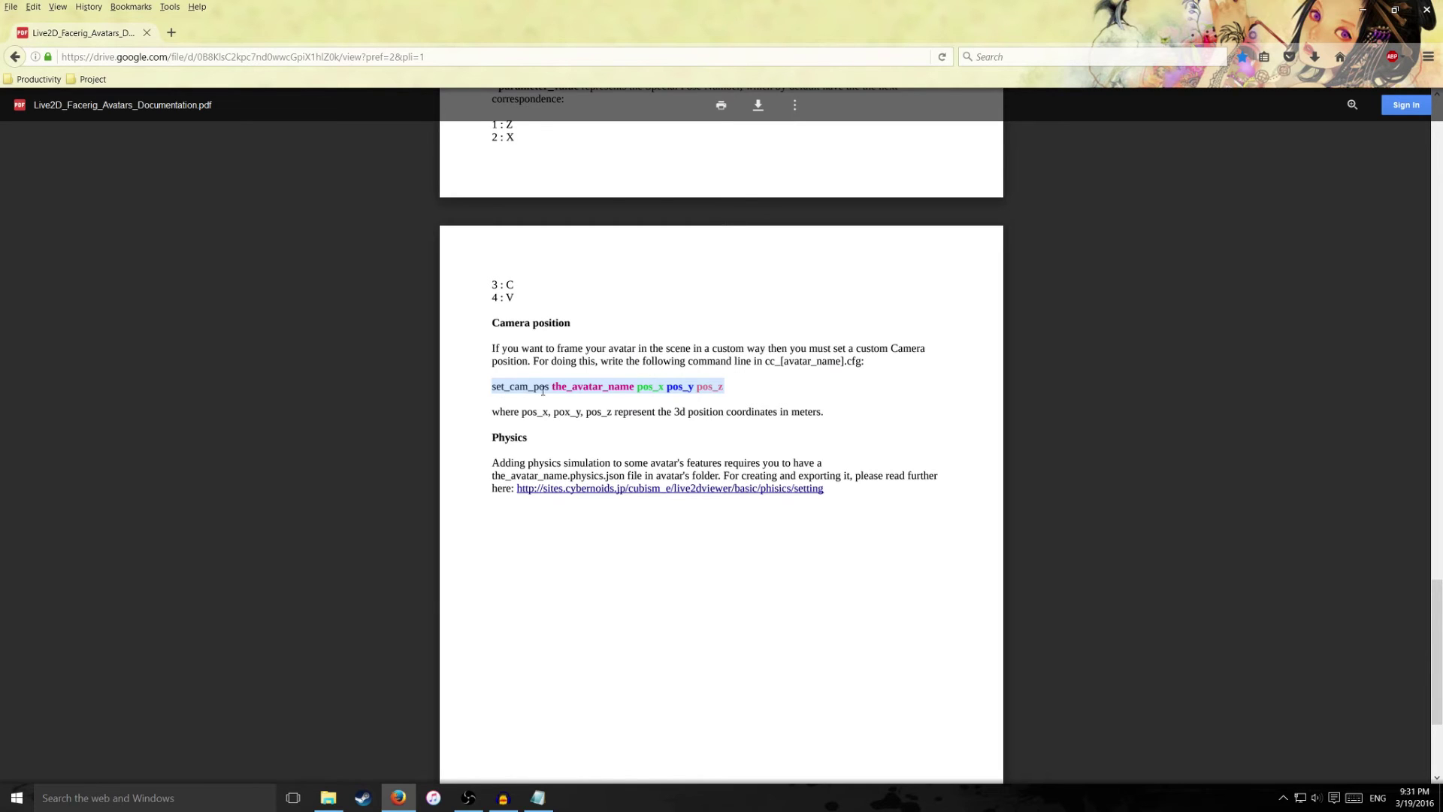
{"action": "left_click_drag", "start_coordinate": [554, 388], "coordinate": [731, 391]}
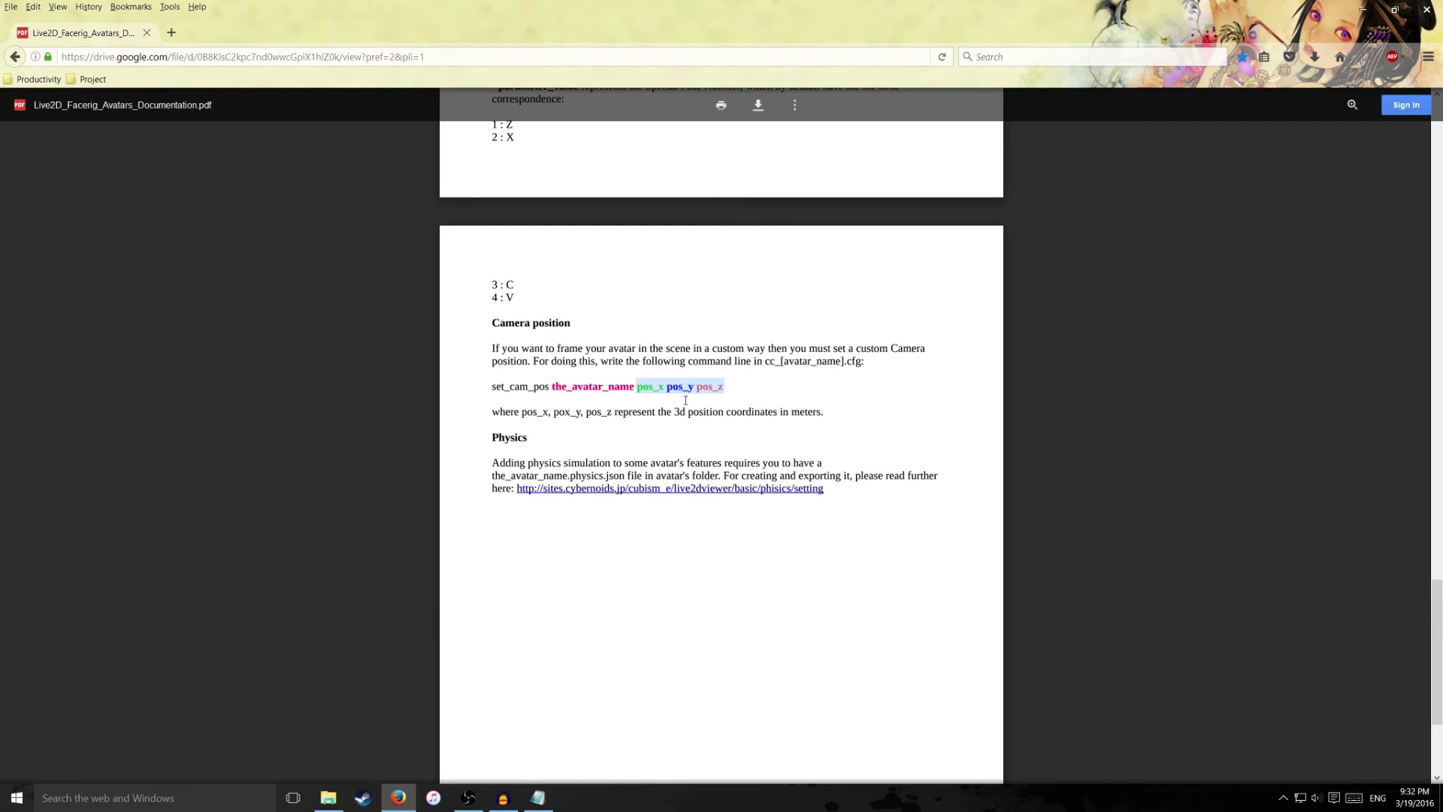
Return to the cc_Arin_Grump file in Notepad and add the line "set_cam_pos Arin_Grump .4, 4, 10" below the animation bindings.
{"action": "left_click", "coordinate": [537, 797]}
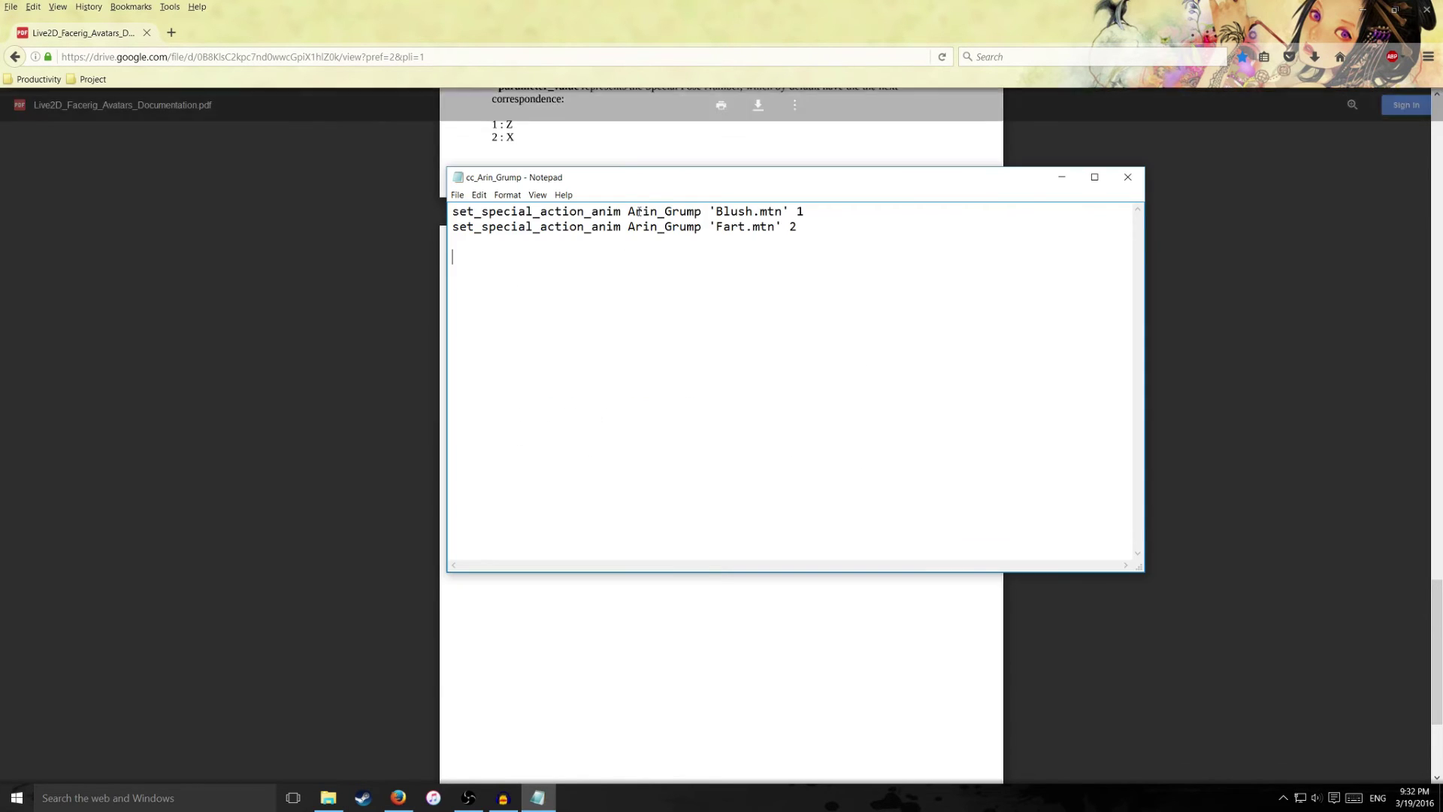
{"action": "left_click_drag", "start_coordinate": [651, 187], "coordinate": [592, 433]}
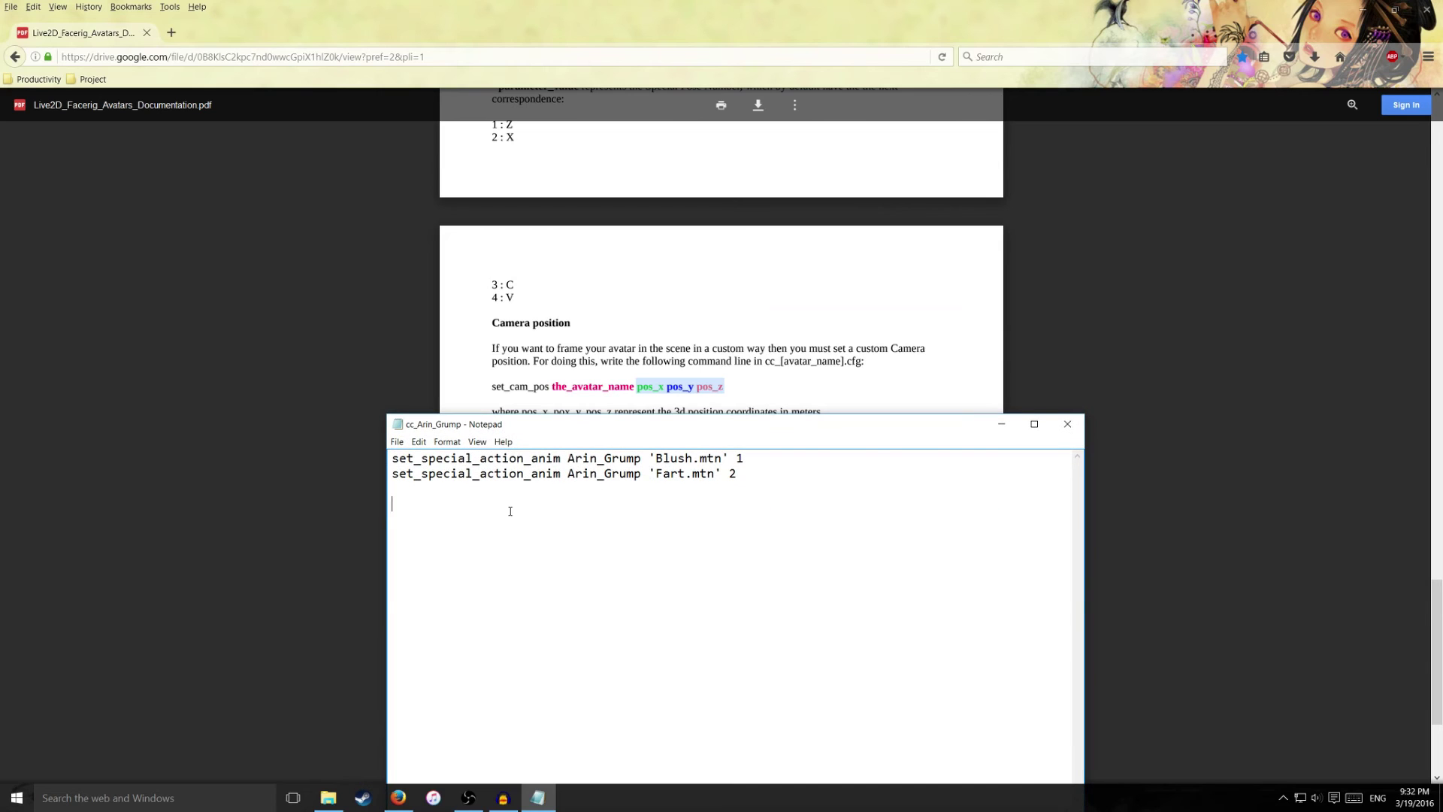
{"action": "left_click", "coordinate": [421, 519]}
{"action": "type", "text": "set"}
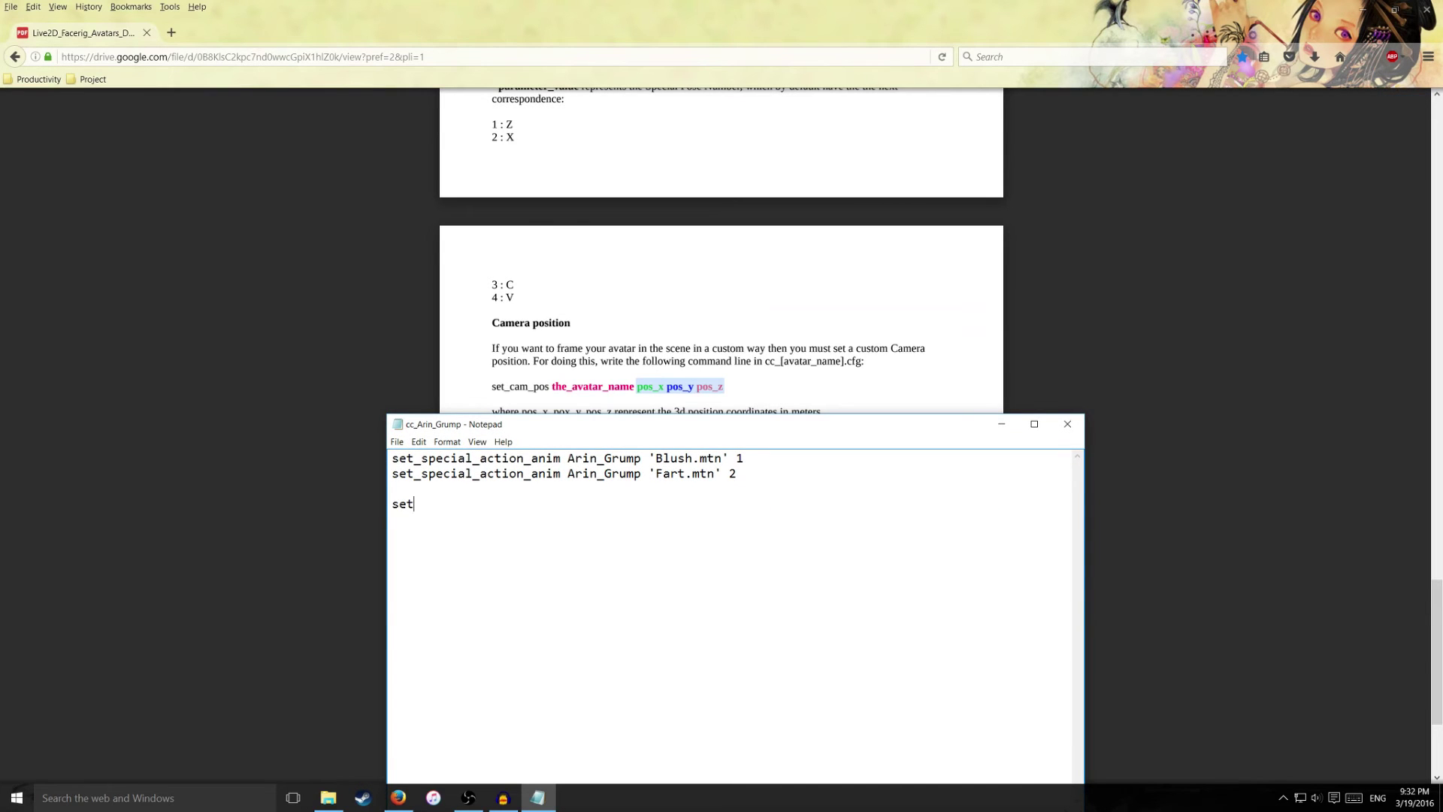
{"action": "type", "text": "_cam_pos Arin_Grump"}
{"action": "type", "text": ".4"}
{"action": "type", "text": ", 4"}
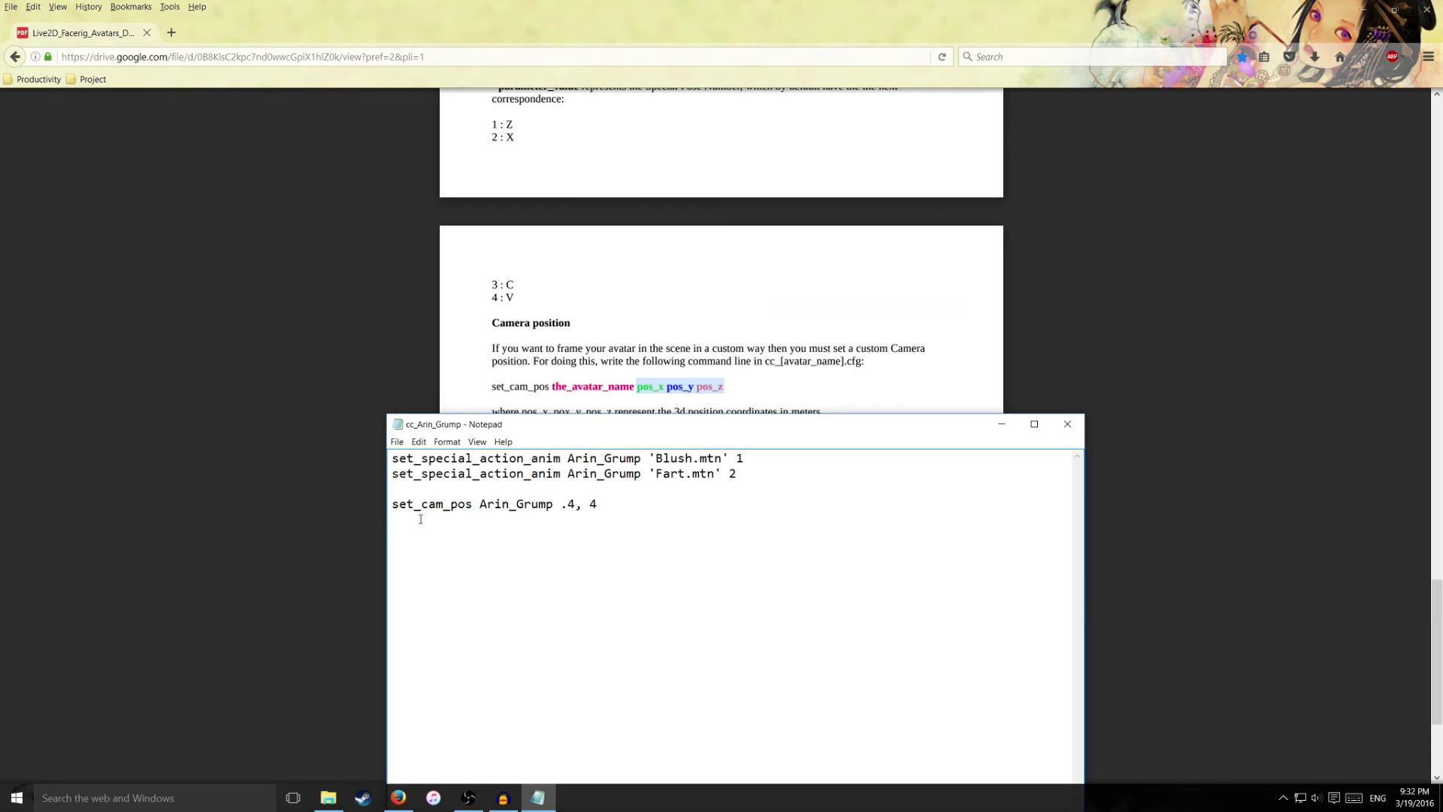
{"action": "type", "text": ", 10"}
Review the set_cam_pos line by highlighting its command, avatar name and individual position values.
{"action": "left_click_drag", "start_coordinate": [392, 511], "coordinate": [574, 506]}
{"action": "left_click", "coordinate": [565, 505]}
{"action": "double_click", "coordinate": [593, 505]}
{"action": "left_click_drag", "start_coordinate": [646, 506], "coordinate": [393, 508]}
{"action": "left_click", "coordinate": [643, 518]}
{"action": "left_click_drag", "start_coordinate": [647, 507], "coordinate": [612, 506]}
Save and close the cc_Arin_Grump configuration file, and minimize the browser.
{"action": "left_click_drag", "start_coordinate": [879, 425], "coordinate": [862, 287]}
{"action": "left_click", "coordinate": [380, 303]}
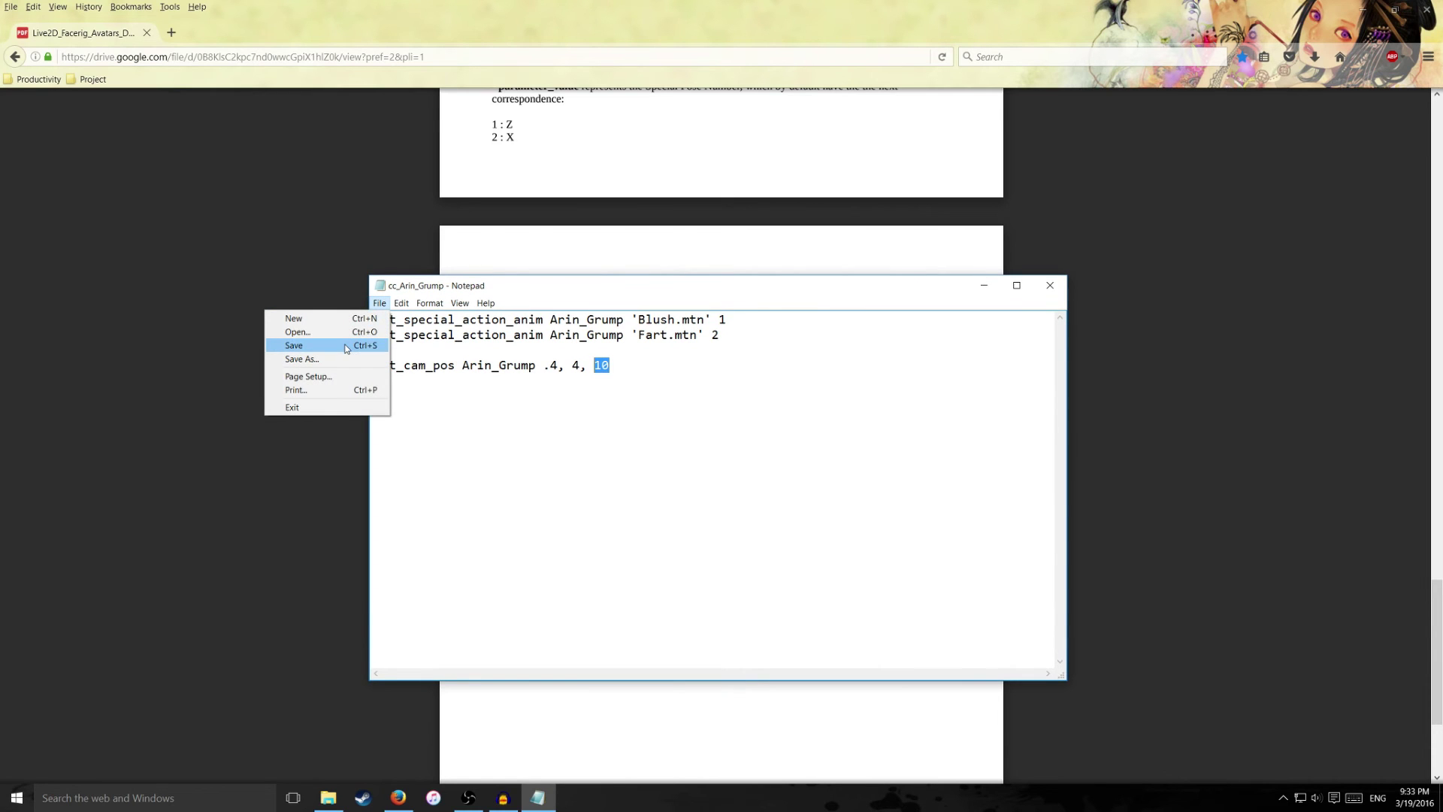
{"action": "left_click", "coordinate": [347, 346]}
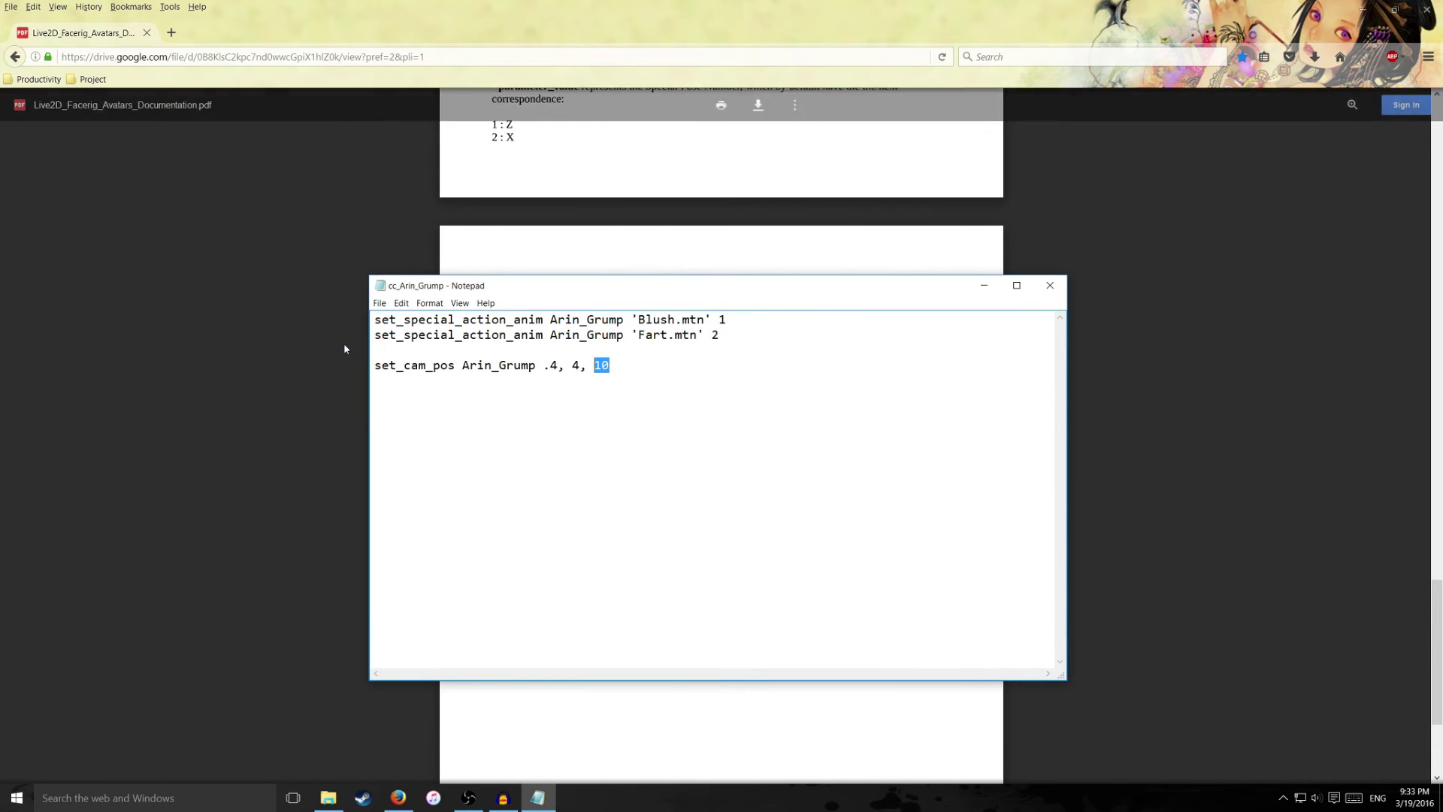
{"action": "left_click", "coordinate": [1049, 286]}
{"action": "left_click", "coordinate": [1362, 9]}
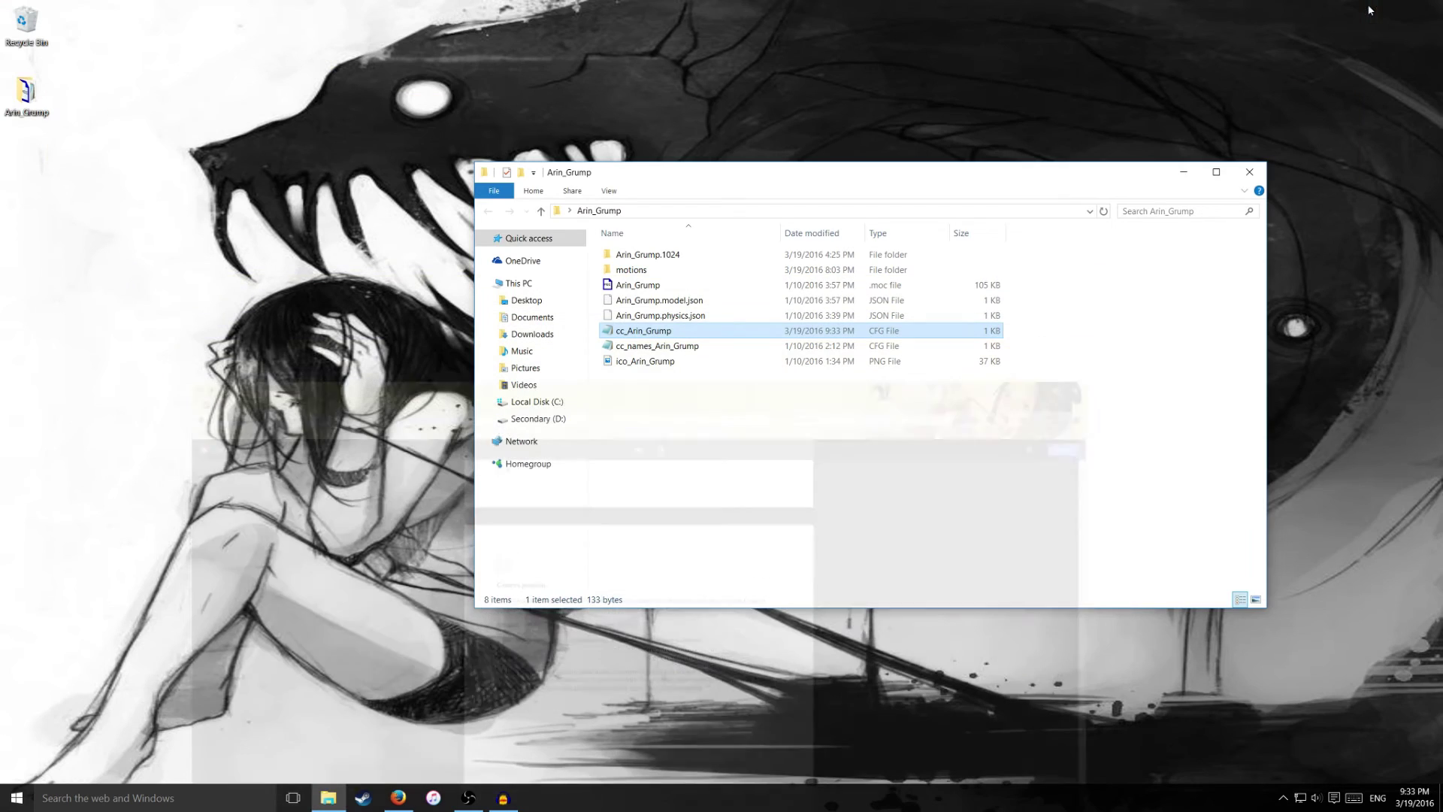
Close the Arin_Grump folder window and copy the updated Arin_Grump folder from the desktop.
{"action": "left_click_drag", "start_coordinate": [1131, 179], "coordinate": [950, 160]}
{"action": "left_click", "coordinate": [1003, 153]}
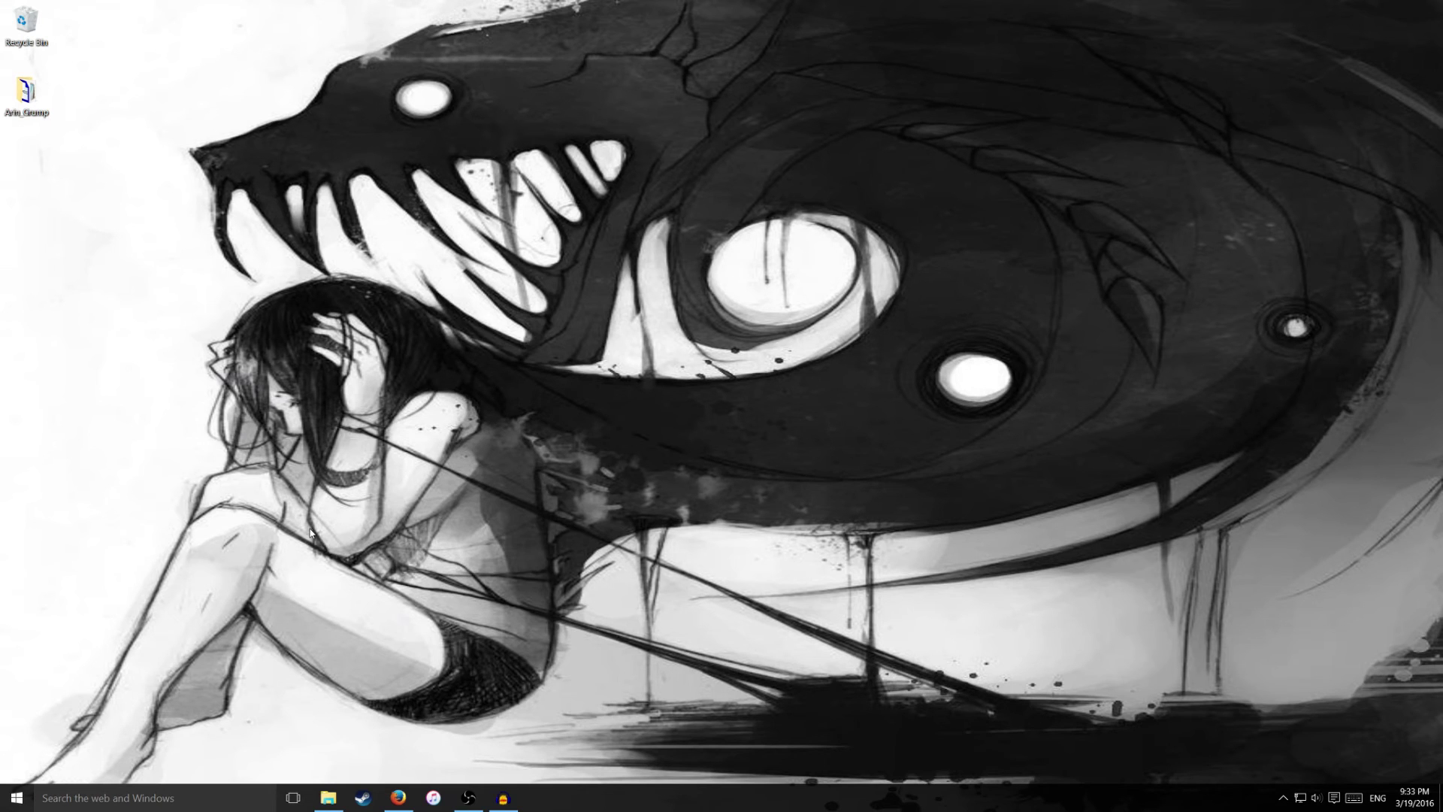
{"action": "right_click", "coordinate": [3, 97]}
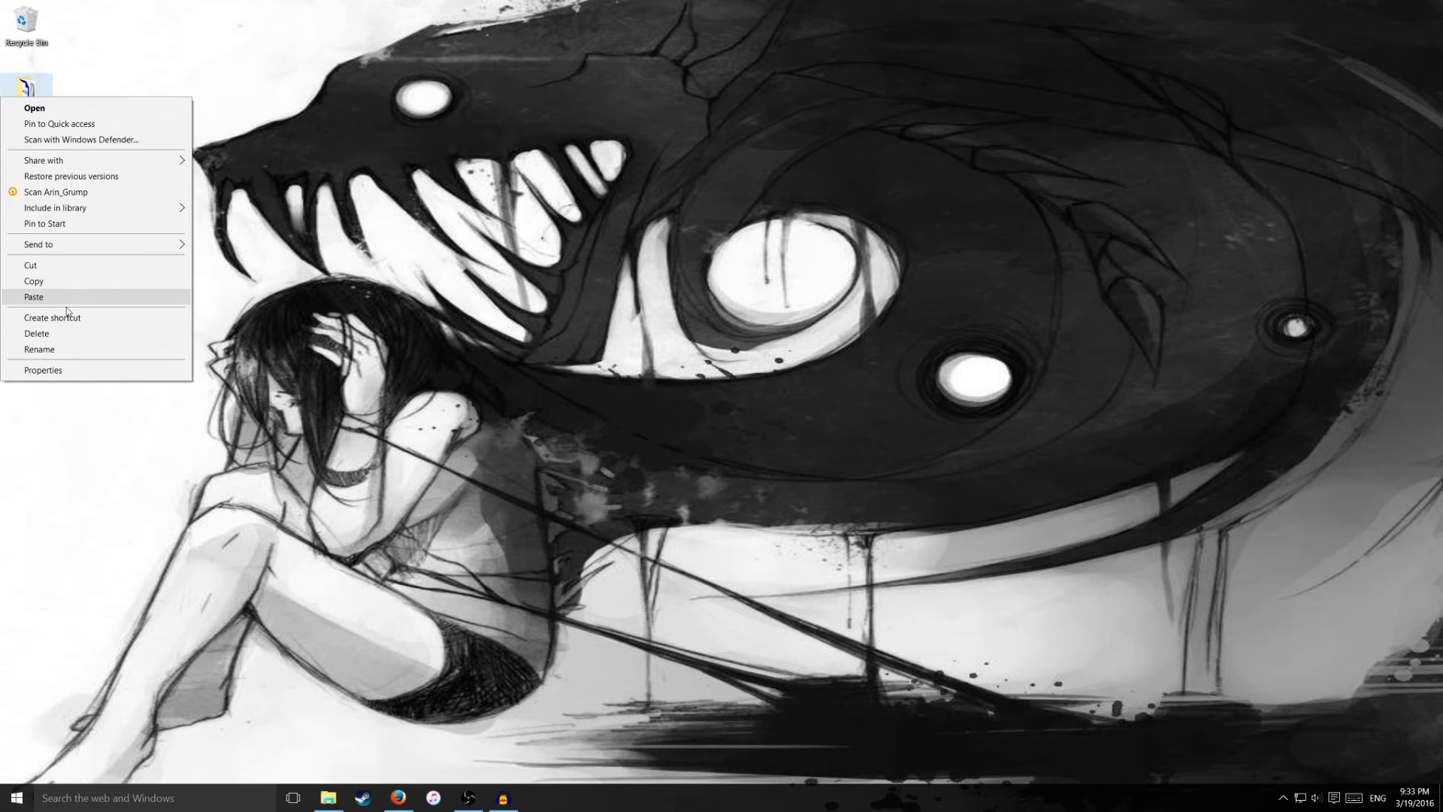
{"action": "left_click", "coordinate": [51, 279]}
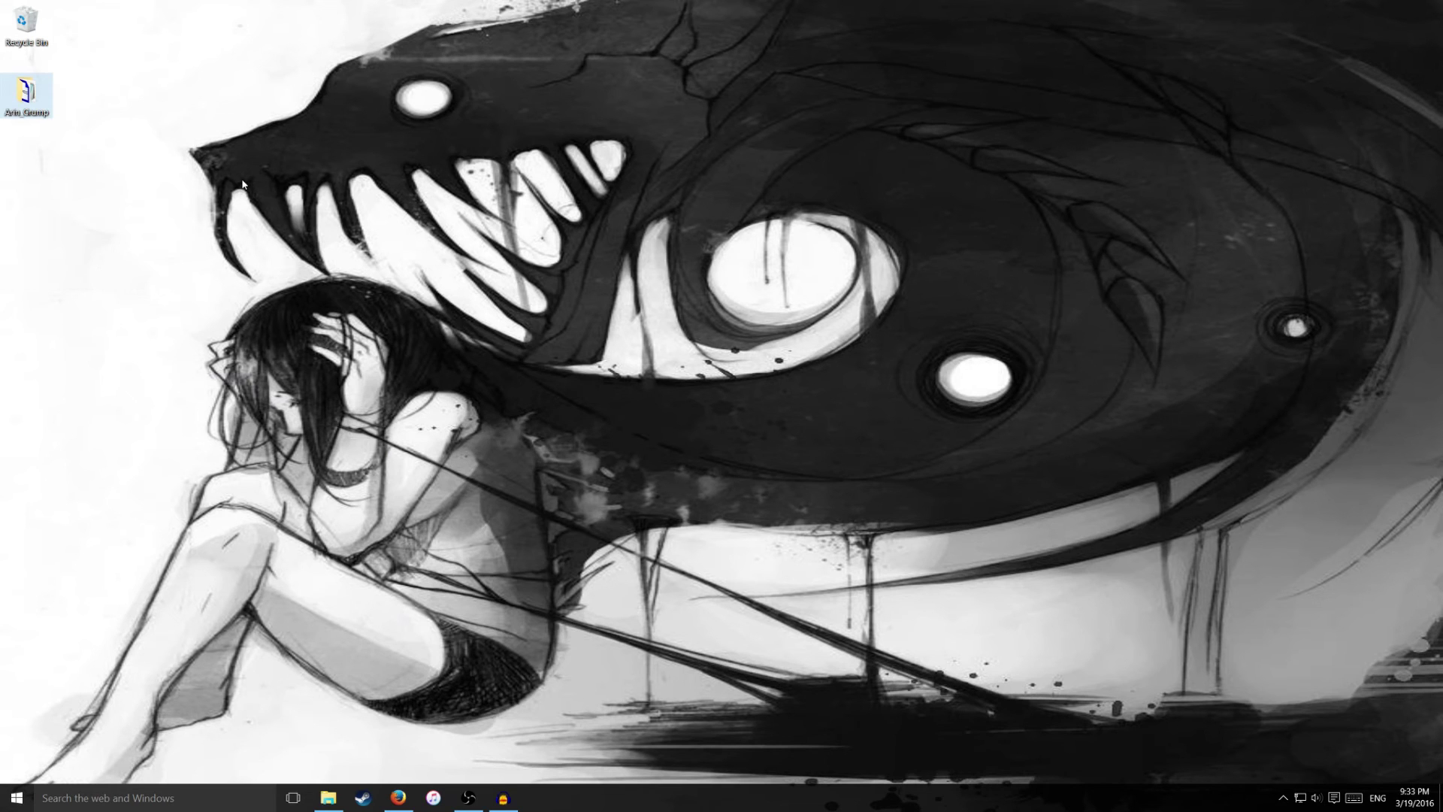
{"action": "left_click", "coordinate": [242, 209]}
Open File Explorer and go to Games\Steam\steamapps\common on the Secondary (D:) drive.
{"action": "left_click", "coordinate": [327, 797]}
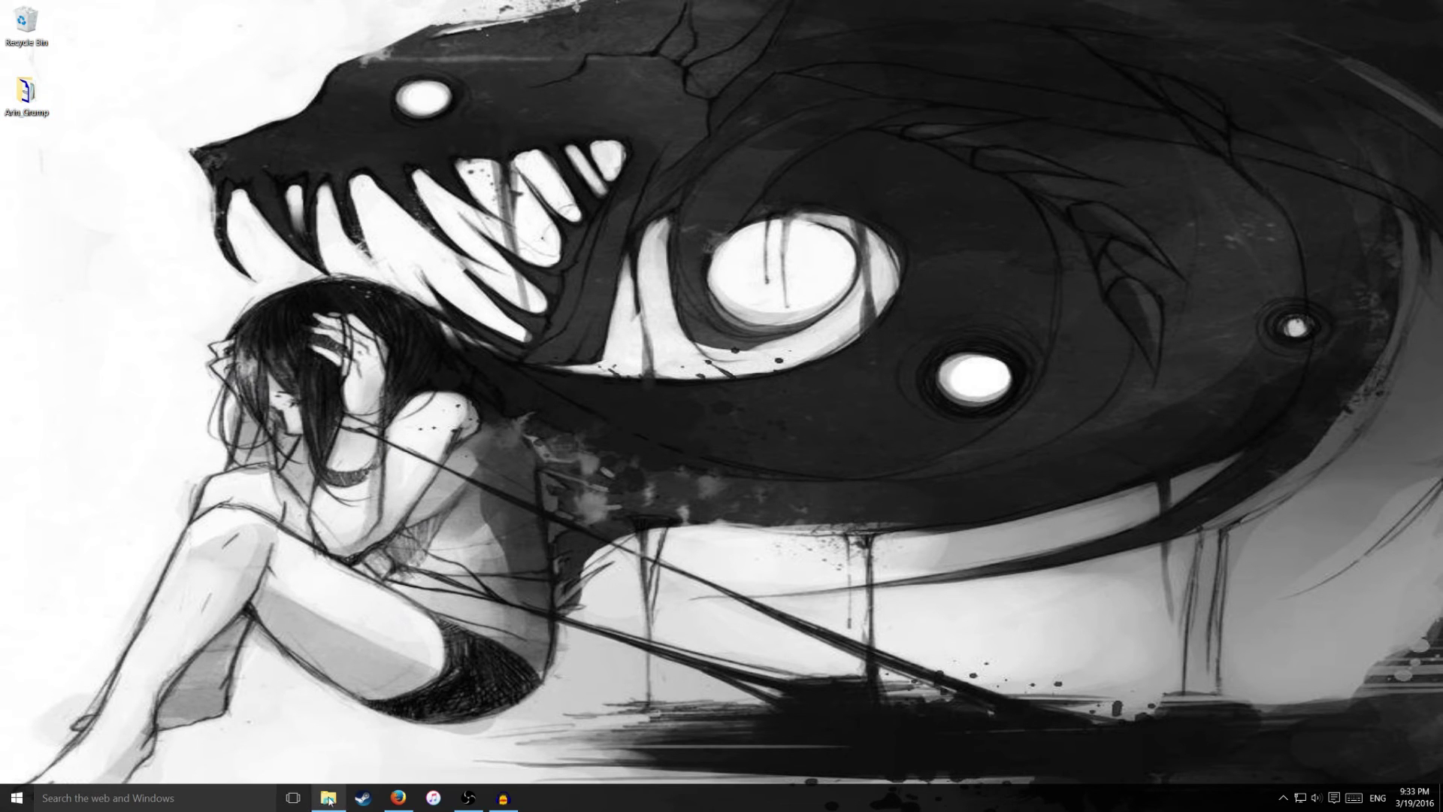
{"action": "left_click", "coordinate": [349, 399]}
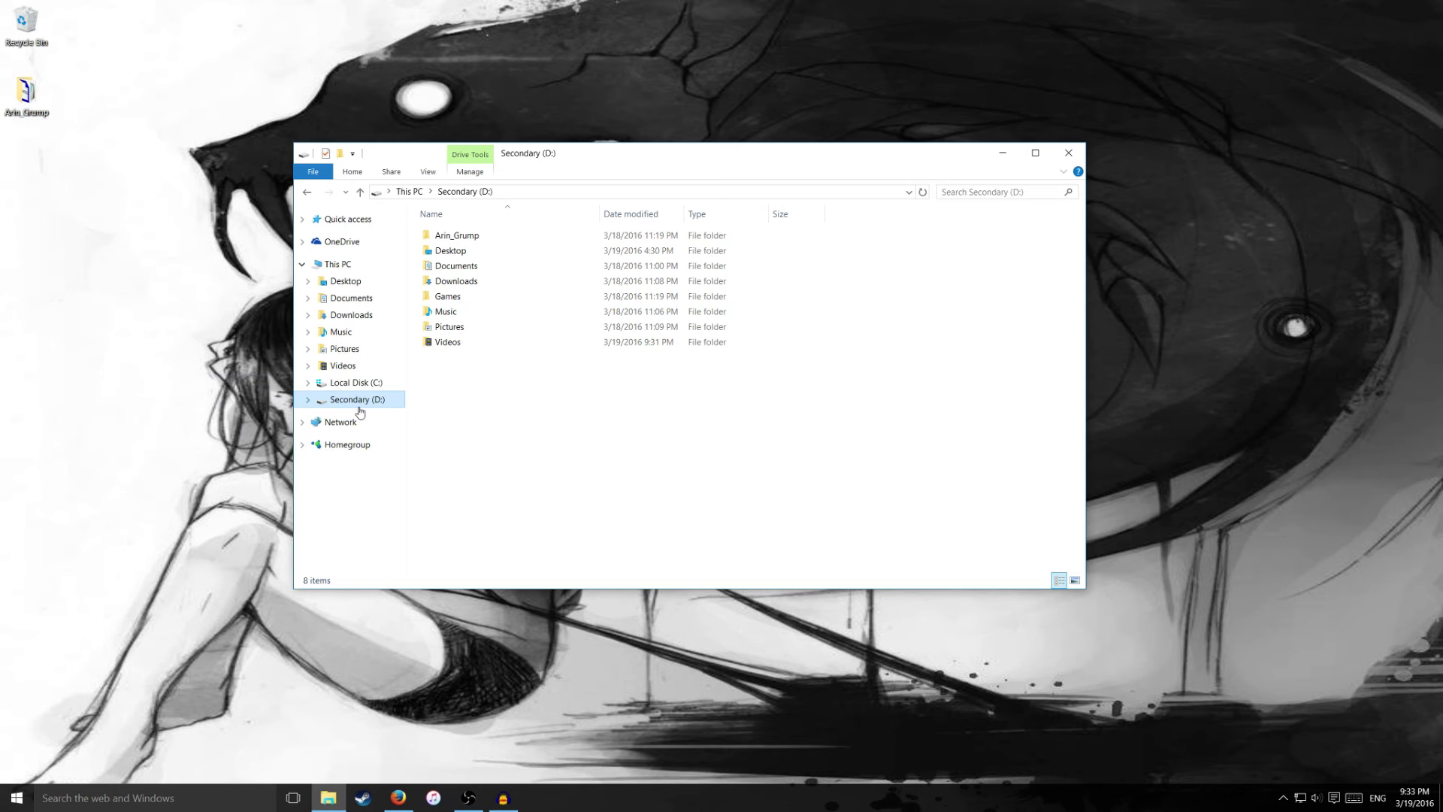
{"action": "left_click", "coordinate": [452, 299]}
{"action": "double_click", "coordinate": [453, 303]}
{"action": "double_click", "coordinate": [455, 240]}
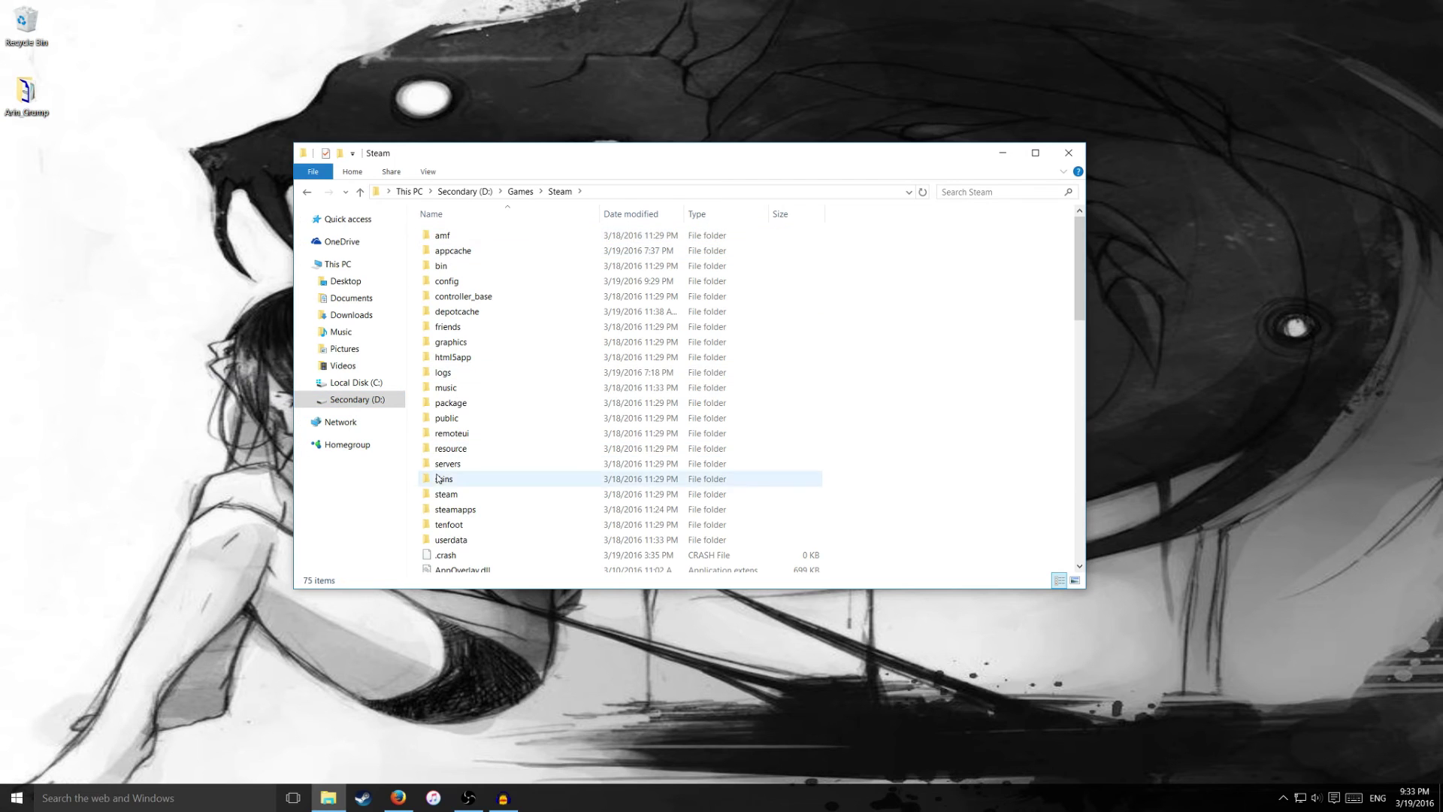
{"action": "double_click", "coordinate": [448, 509]}
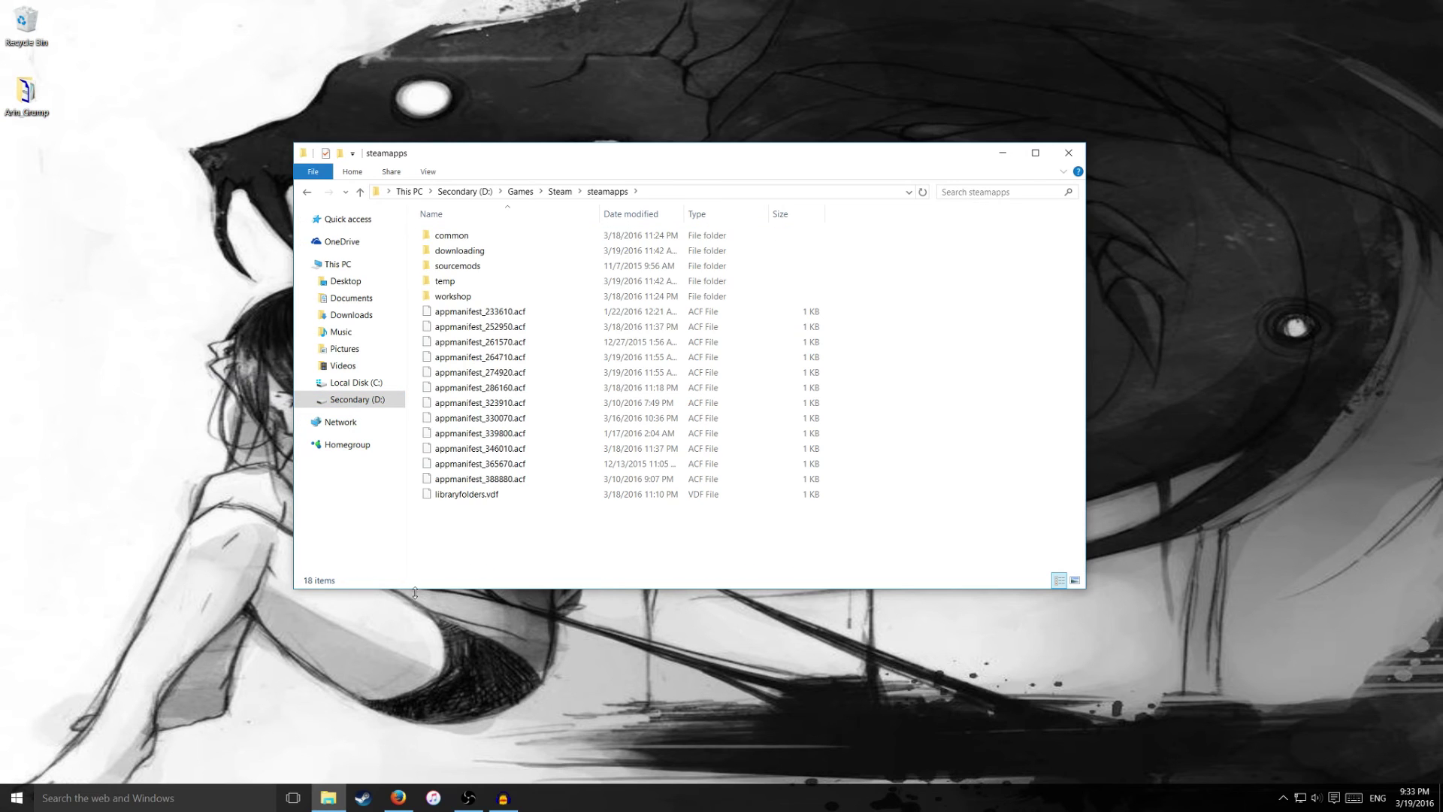
{"action": "double_click", "coordinate": [451, 236]}
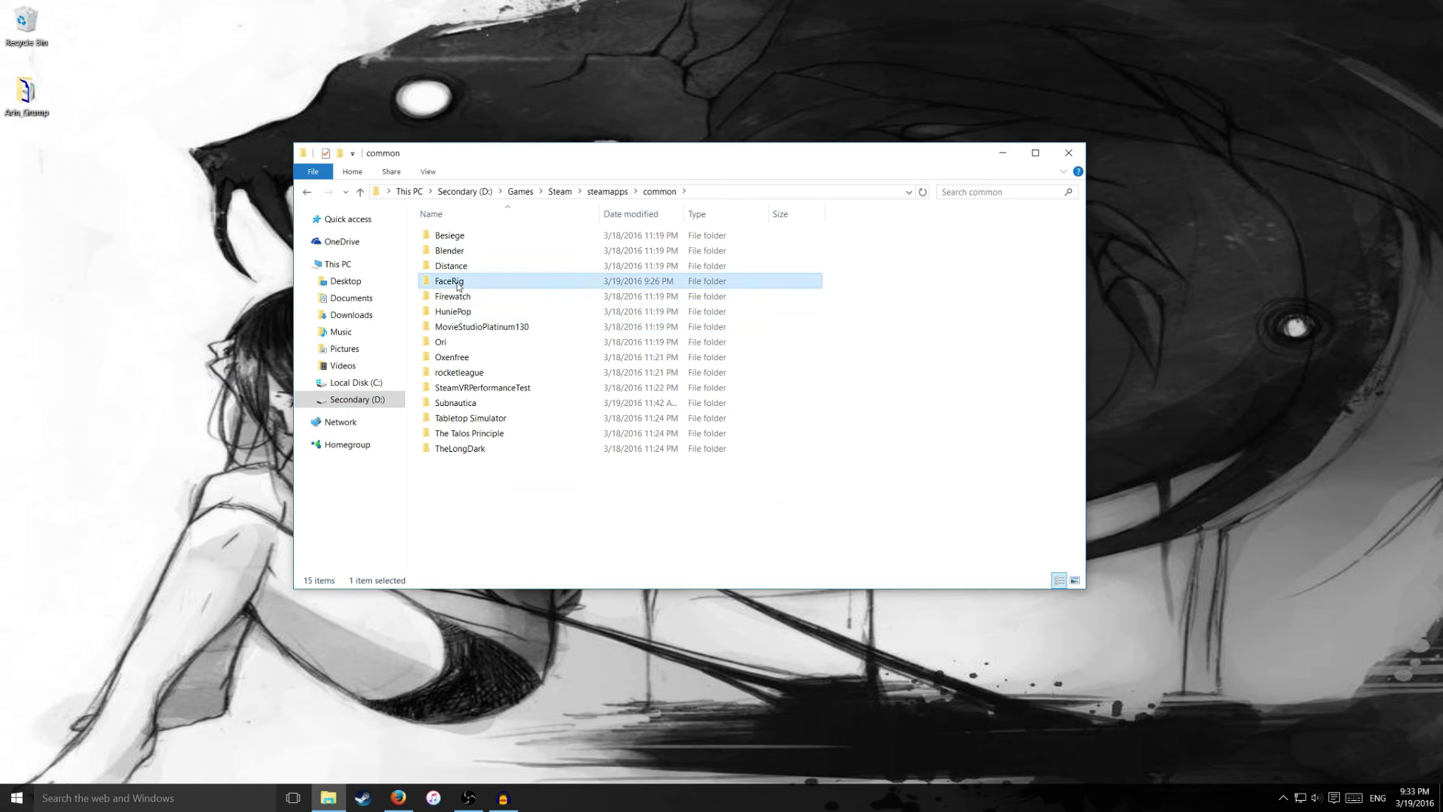
Open the Mod\VP\PC_Common\Objects folder inside the FaceRig folder.
{"action": "double_click", "coordinate": [451, 282]}
{"action": "double_click", "coordinate": [450, 252]}
{"action": "left_click", "coordinate": [454, 236]}
{"action": "double_click", "coordinate": [454, 236]}
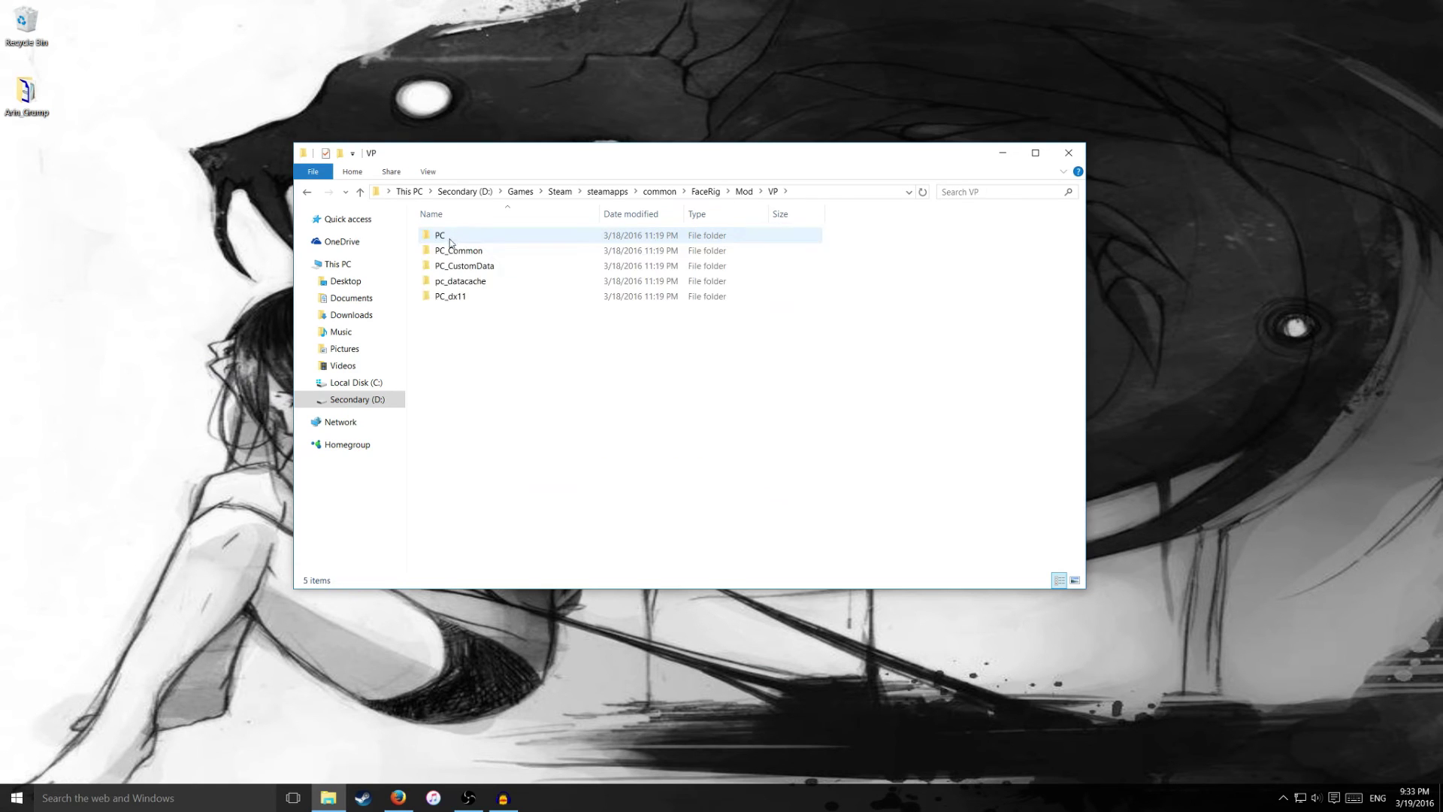
{"action": "double_click", "coordinate": [451, 251]}
{"action": "double_click", "coordinate": [451, 266]}
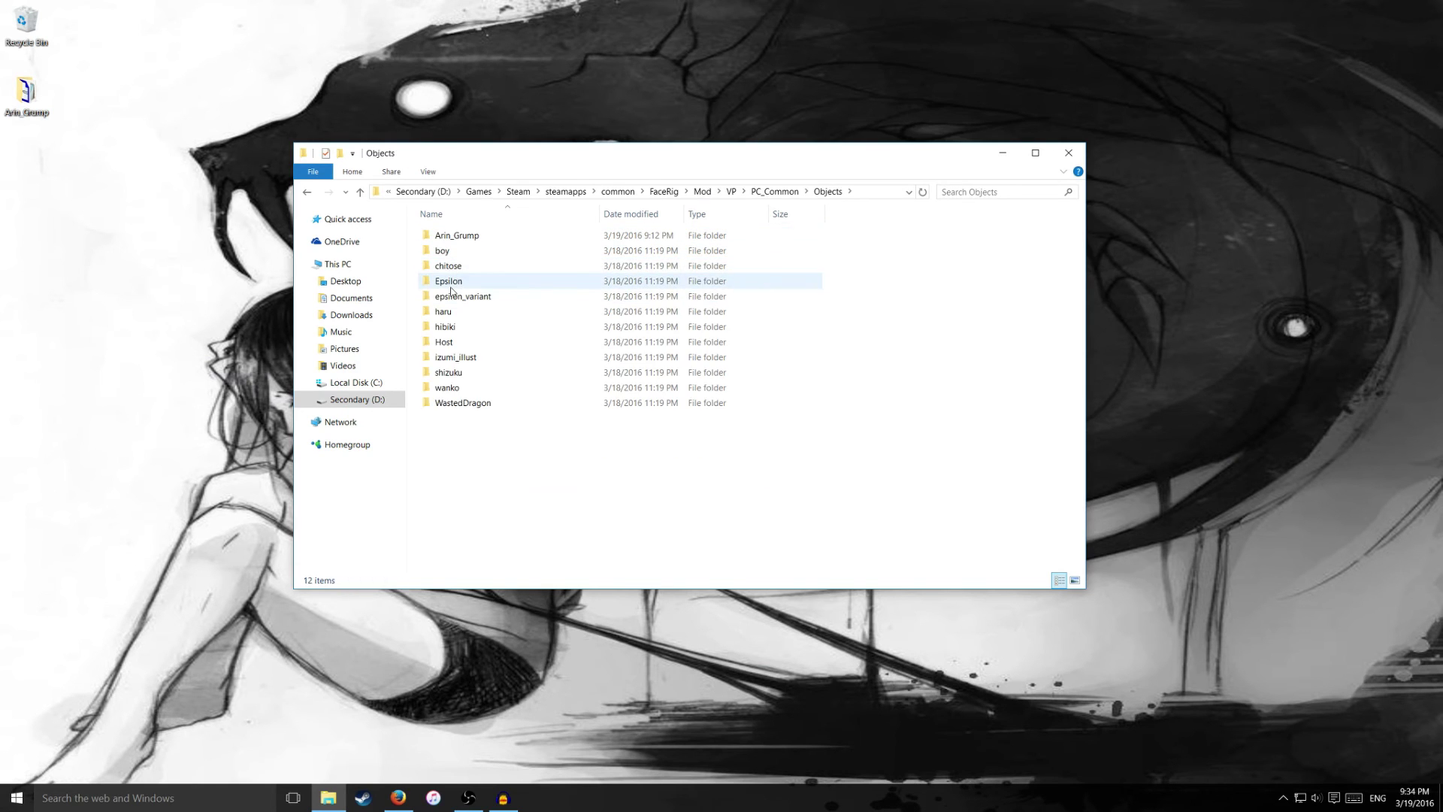
Copy the Arin_Grump folder from the desktop and paste it into the Objects folder, replacing the existing files.
{"action": "right_click", "coordinate": [9, 81]}
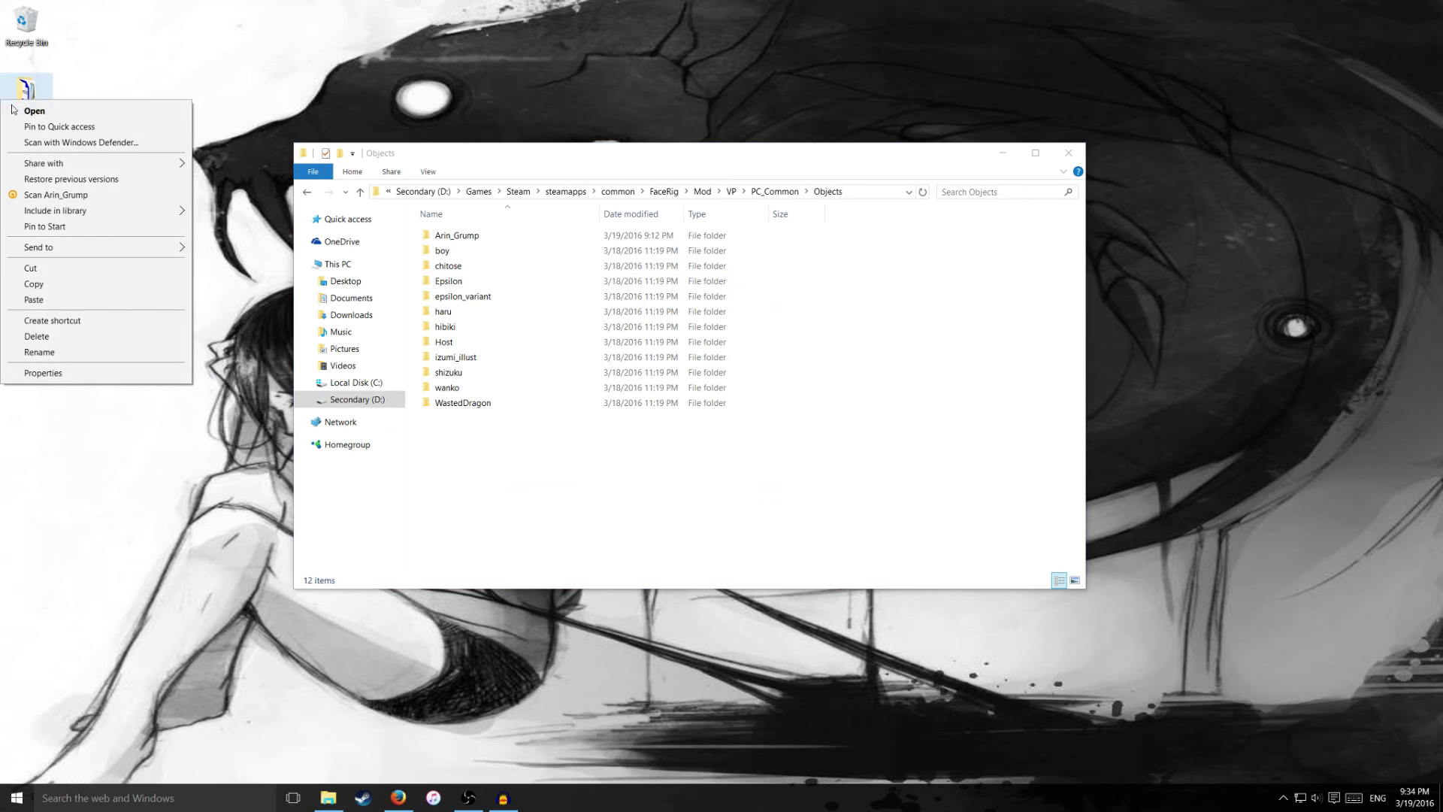
{"action": "left_click", "coordinate": [45, 284]}
{"action": "right_click", "coordinate": [479, 458]}
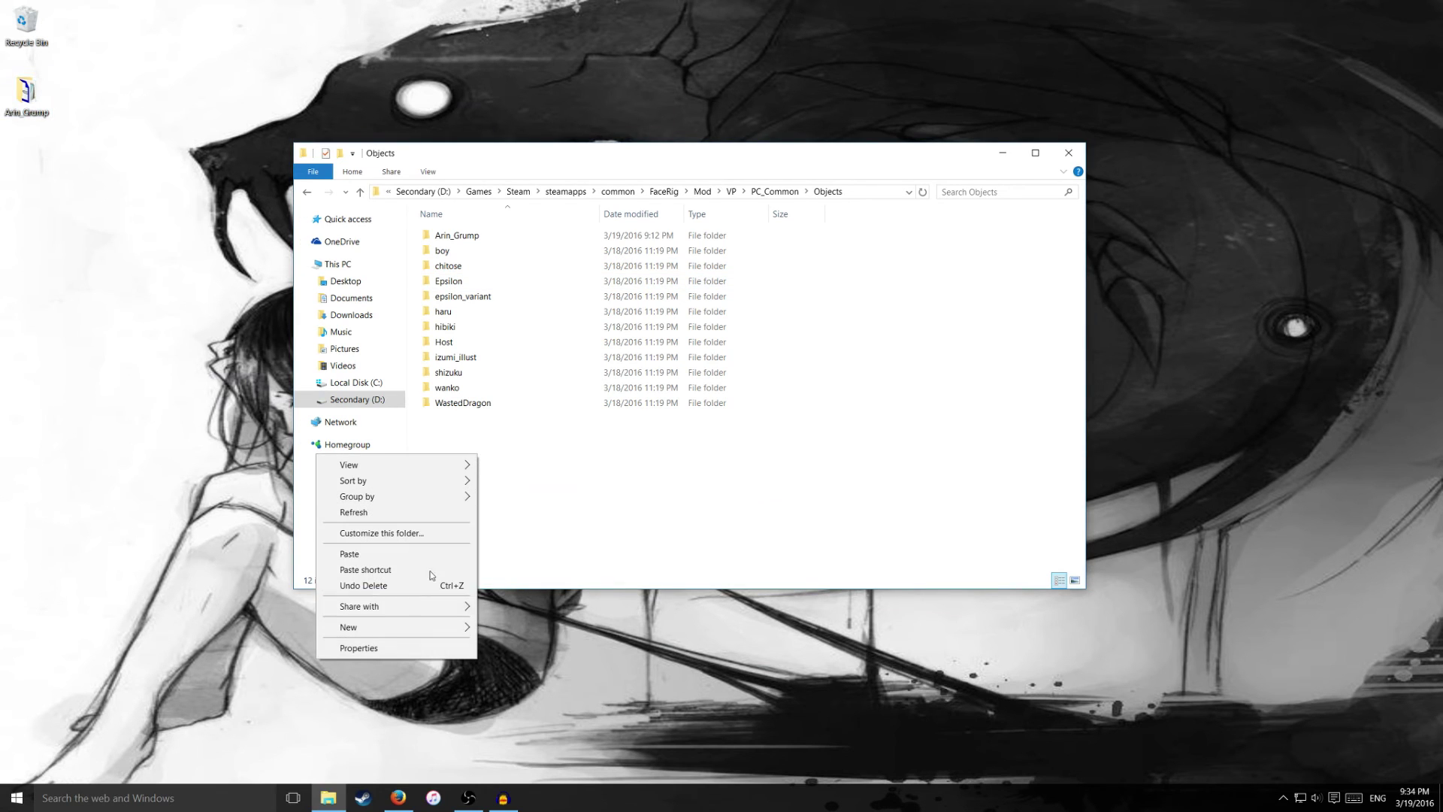
{"action": "left_click", "coordinate": [391, 560]}
{"action": "left_click", "coordinate": [627, 325]}
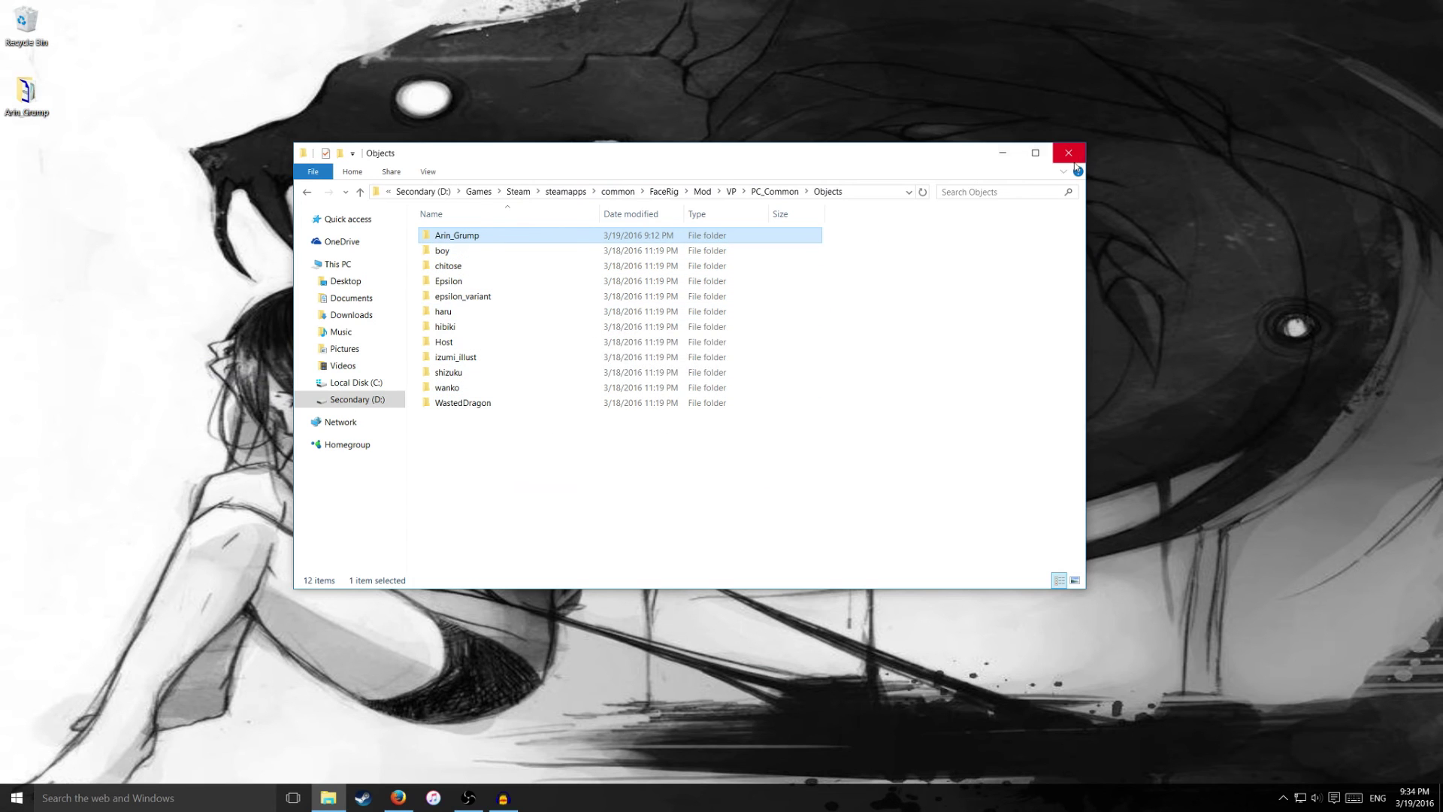
Open the Arin_Grump folder inside Objects and place its window beside the FaceRig window.
{"action": "left_click_drag", "start_coordinate": [545, 152], "coordinate": [765, 120]}
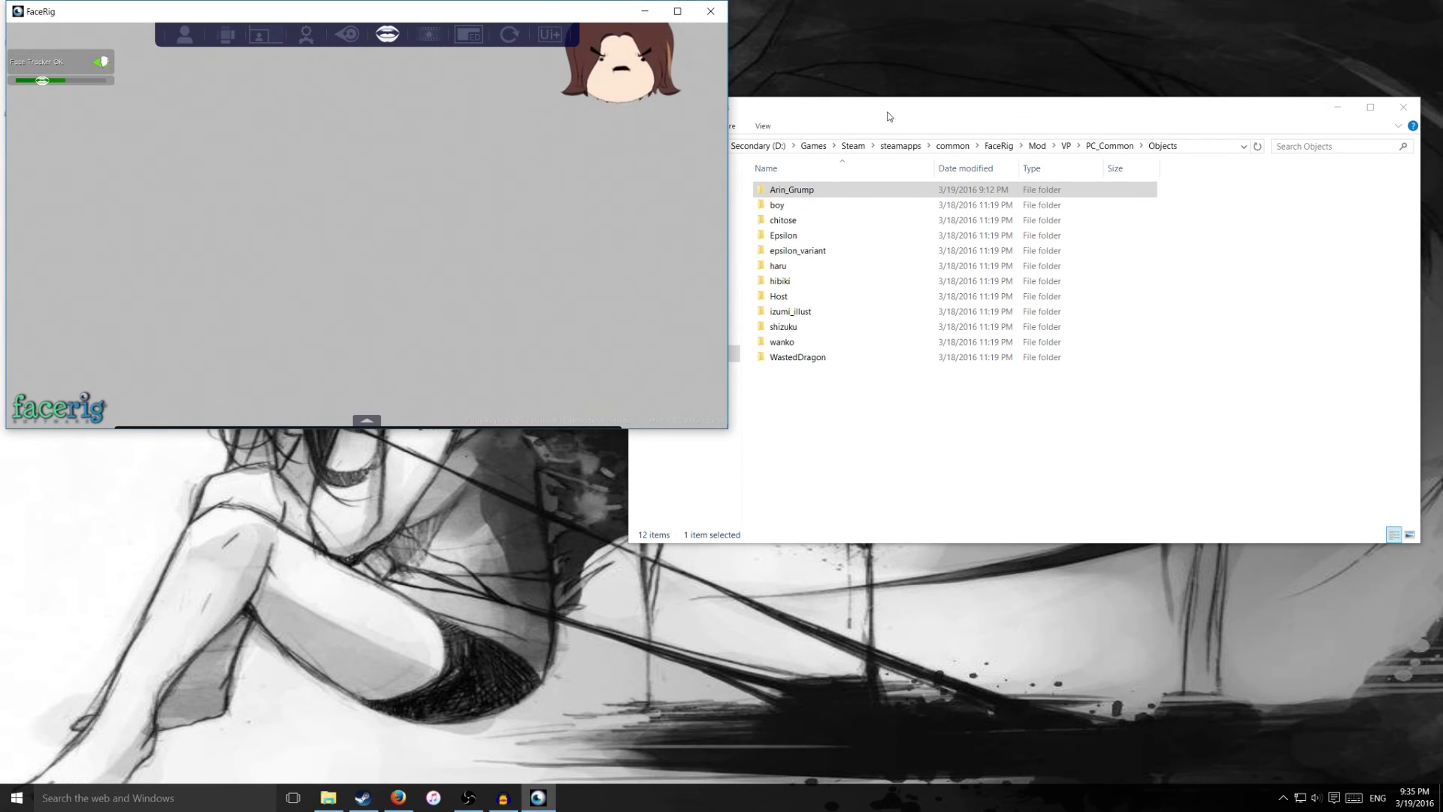
{"action": "left_click", "coordinate": [828, 193]}
{"action": "double_click", "coordinate": [828, 193]}
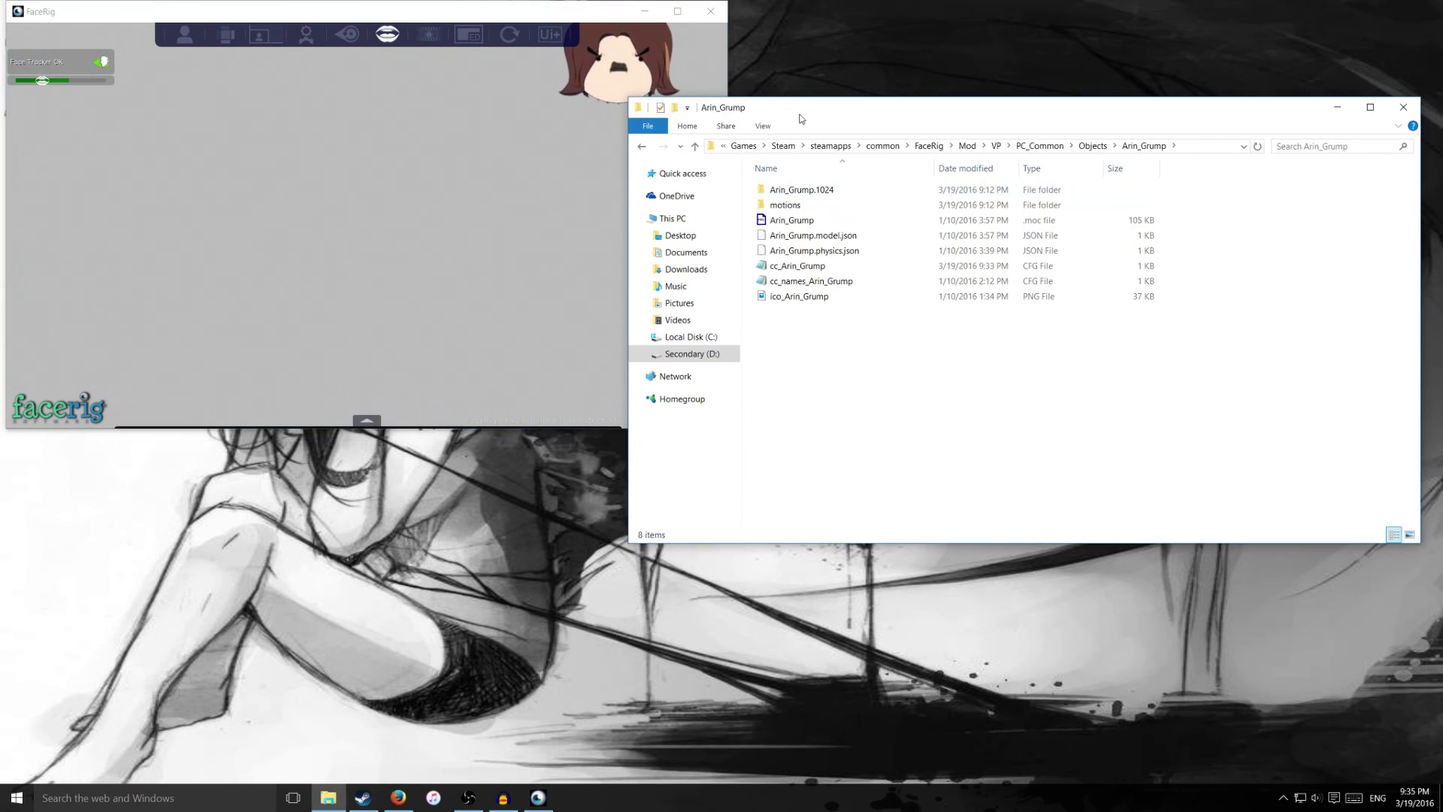
{"action": "left_click_drag", "start_coordinate": [805, 118], "coordinate": [905, 98]}
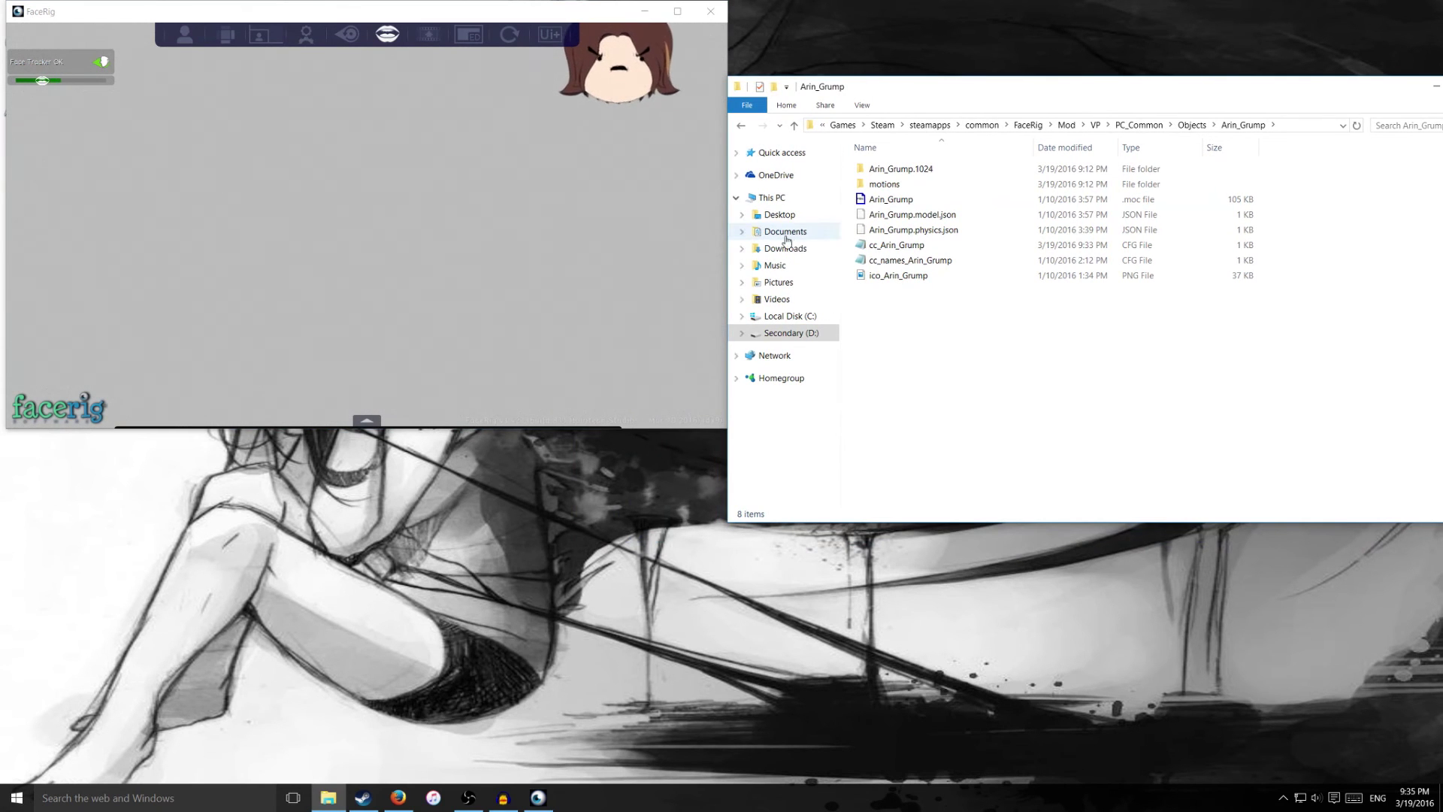
Switch to FaceRig, change to the advanced interface and open the Avatar Gallery.
{"action": "left_click", "coordinate": [550, 36]}
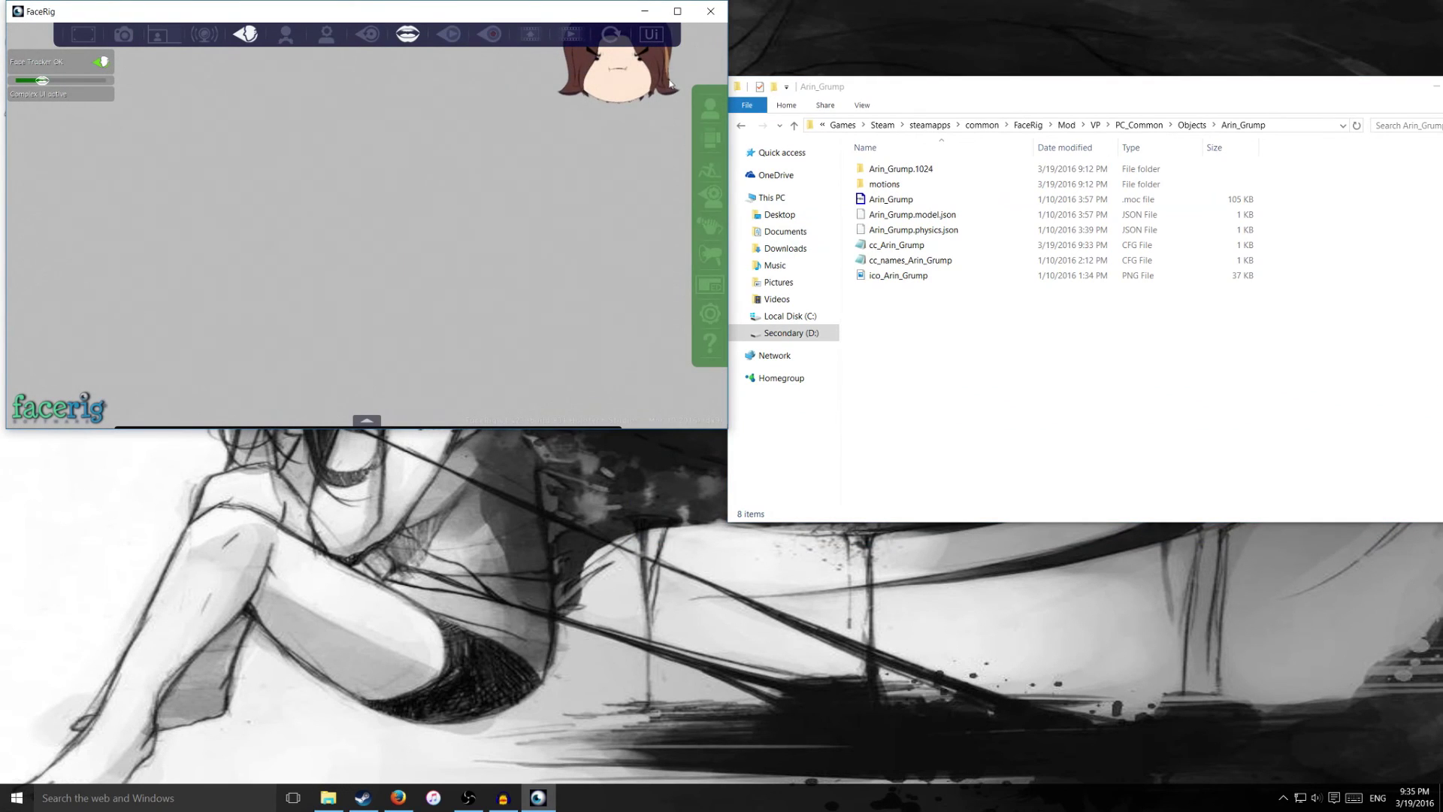
{"action": "left_click", "coordinate": [709, 109]}
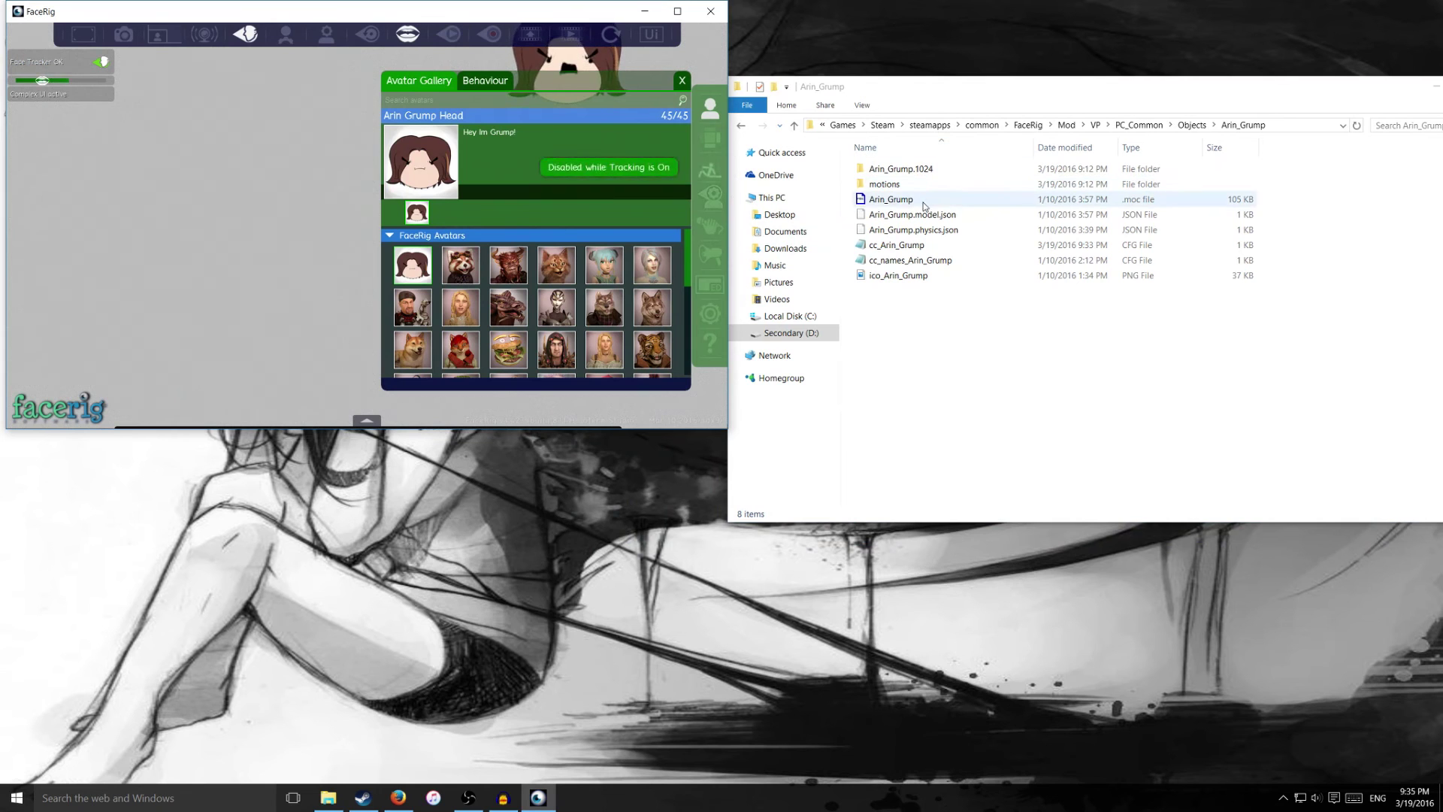
Open the cc_Arin_Grump configuration file in Notepad and position it clear of the Avatar Gallery.
{"action": "left_click", "coordinate": [972, 92]}
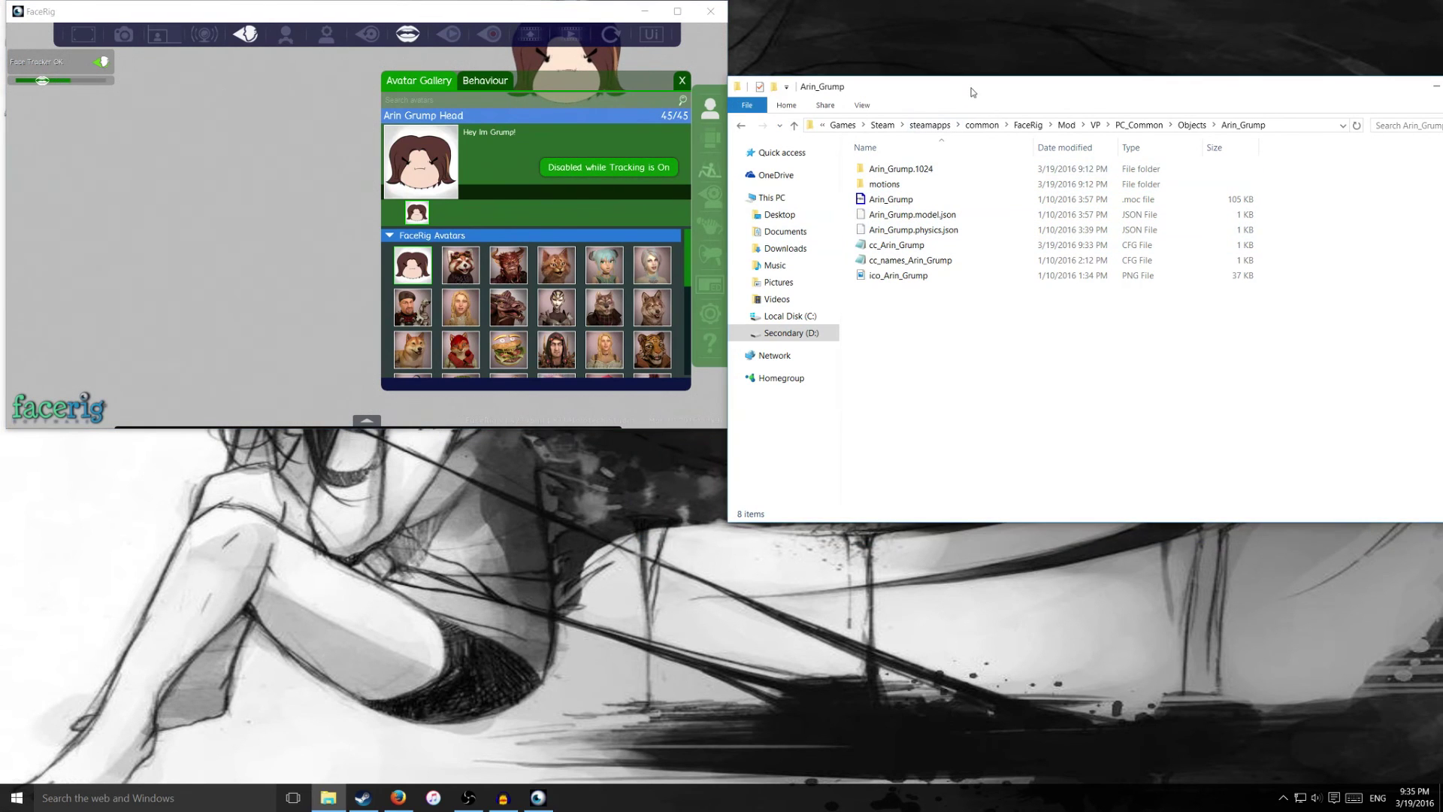
{"action": "left_click_drag", "start_coordinate": [972, 92], "coordinate": [968, 73]}
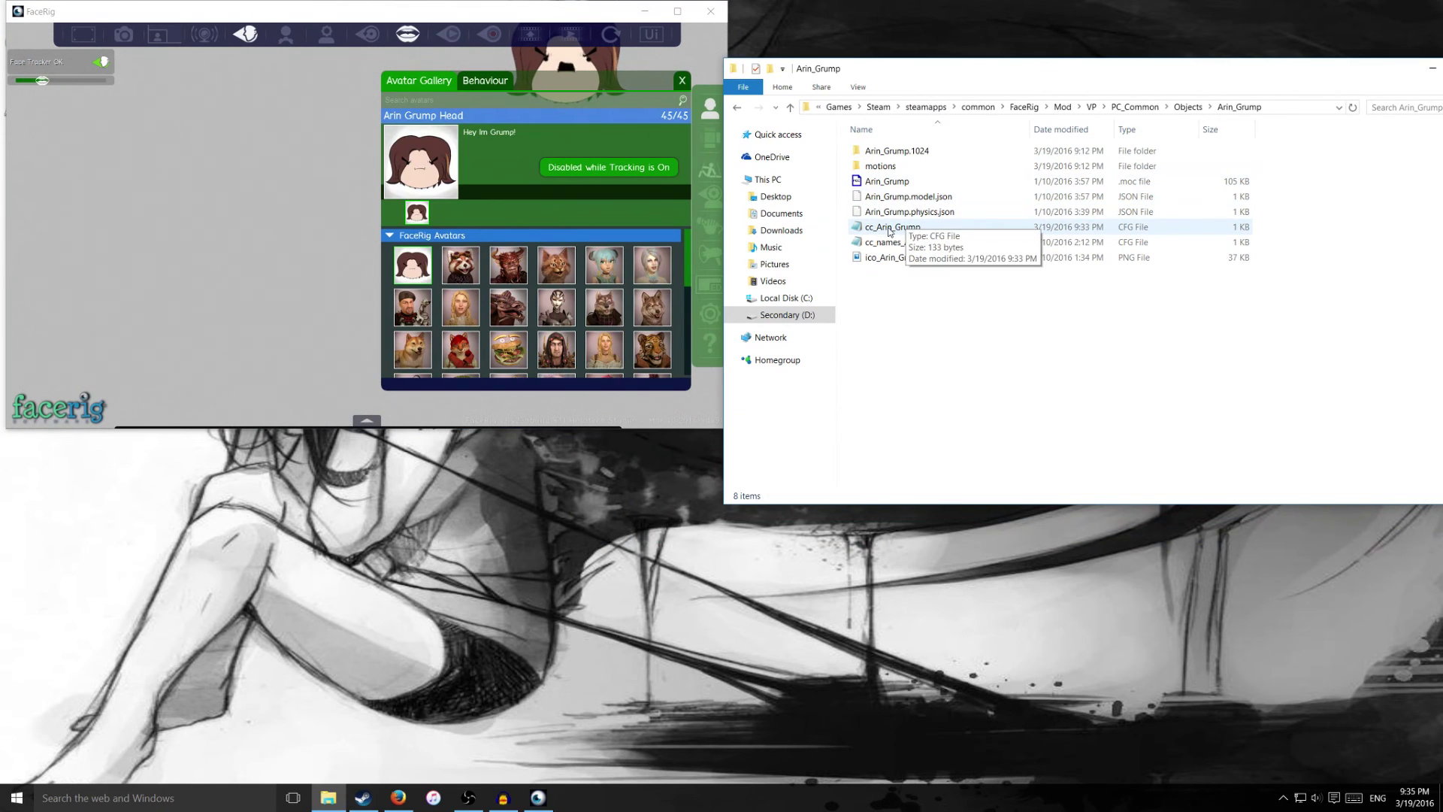
{"action": "double_click", "coordinate": [890, 227]}
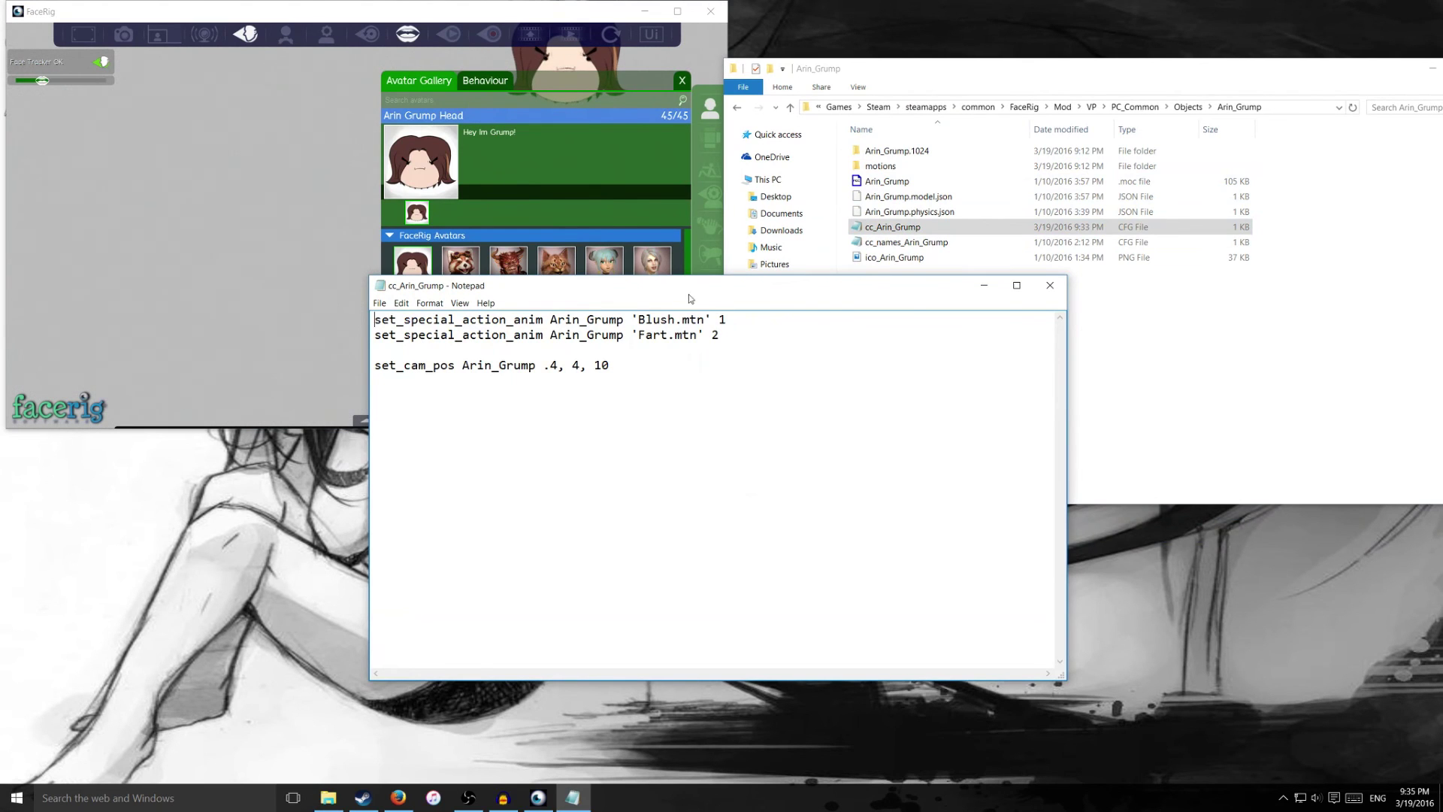
{"action": "left_click_drag", "start_coordinate": [789, 291], "coordinate": [1134, 293]}
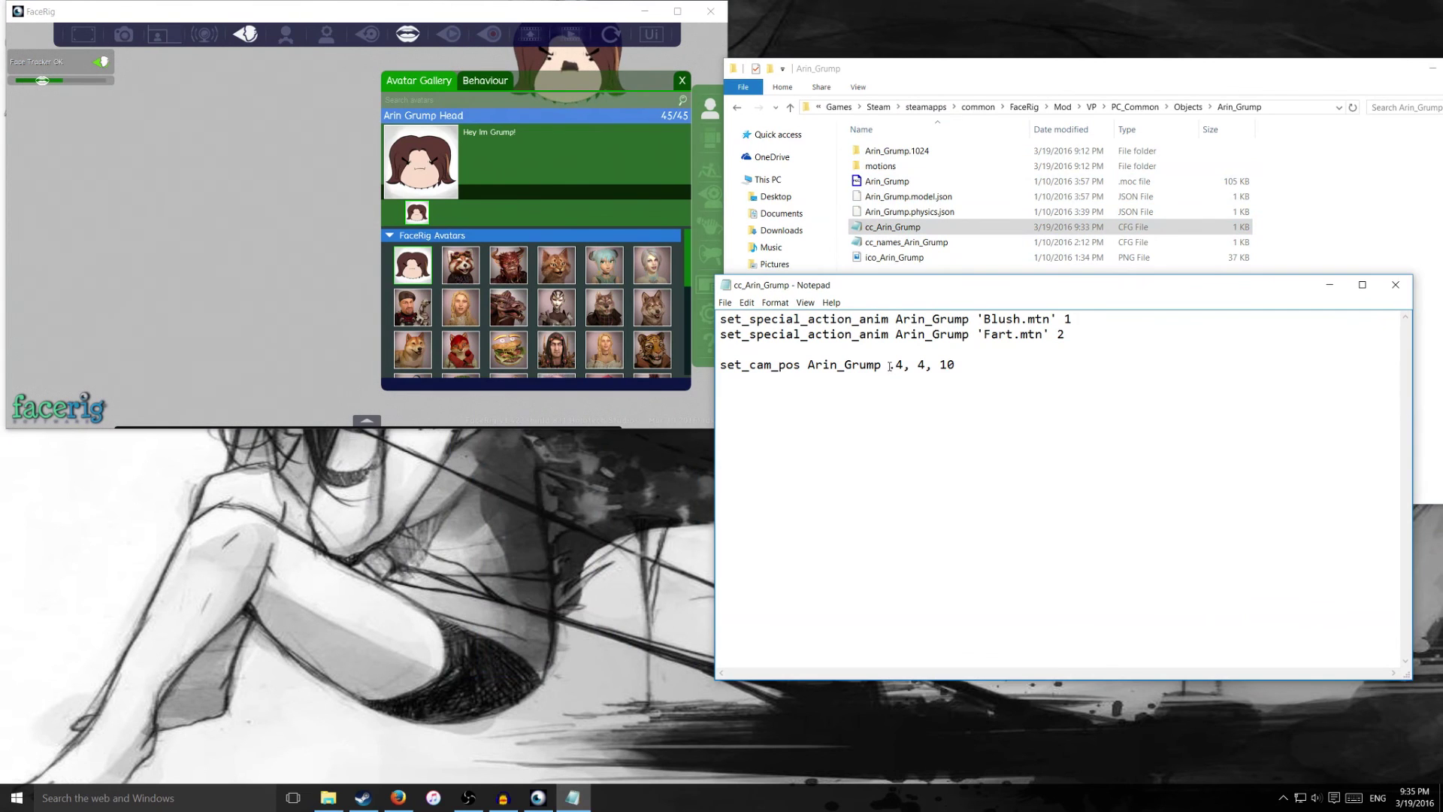
Change the set_cam_pos values for Arin_Grump to .2, 3, 10, then save and close the configuration file.
{"action": "key", "text": "BackSpace"}
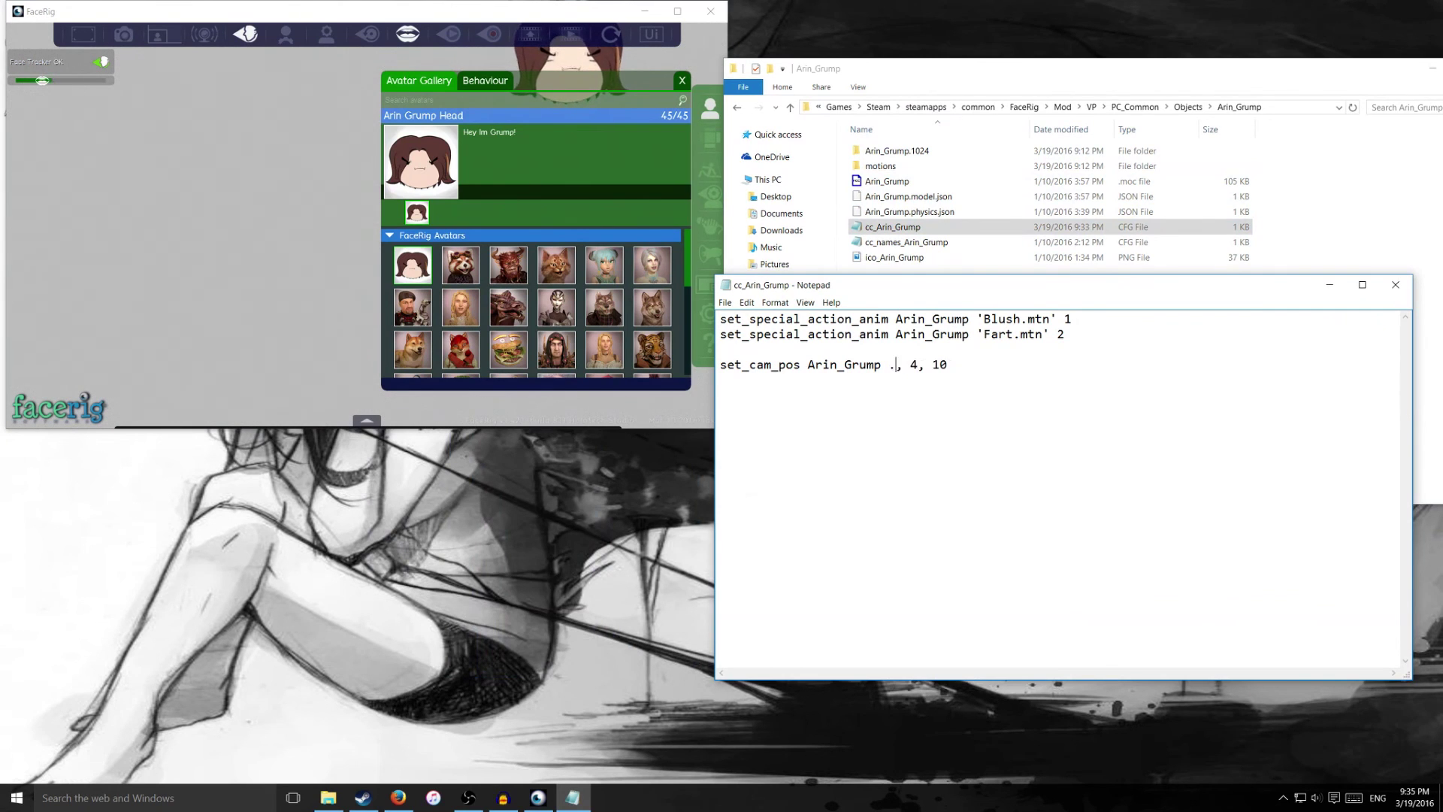
{"action": "type", "text": "2, 3"}
{"action": "left_click", "coordinate": [726, 303]}
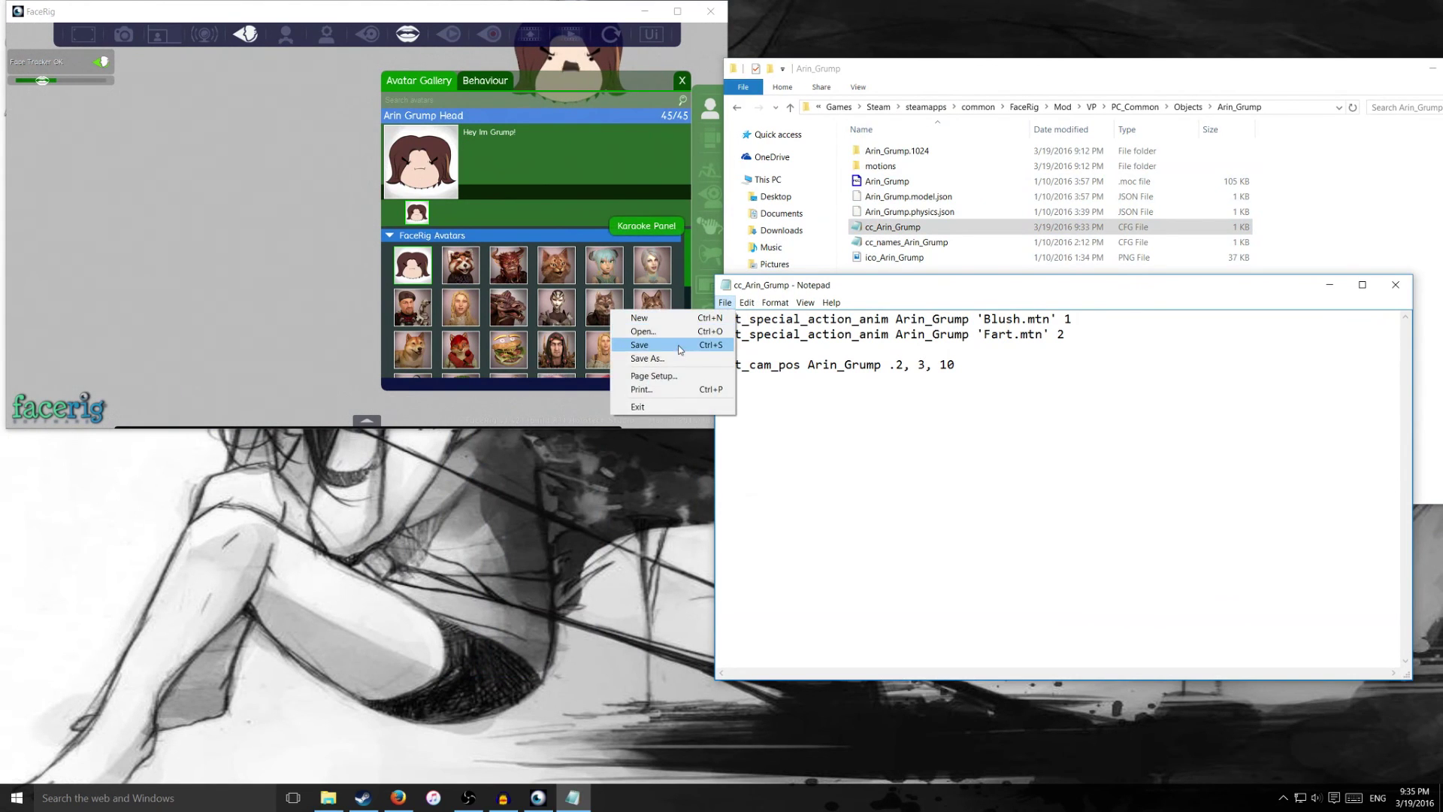
{"action": "left_click", "coordinate": [675, 358]}
{"action": "left_click", "coordinate": [1396, 284]}
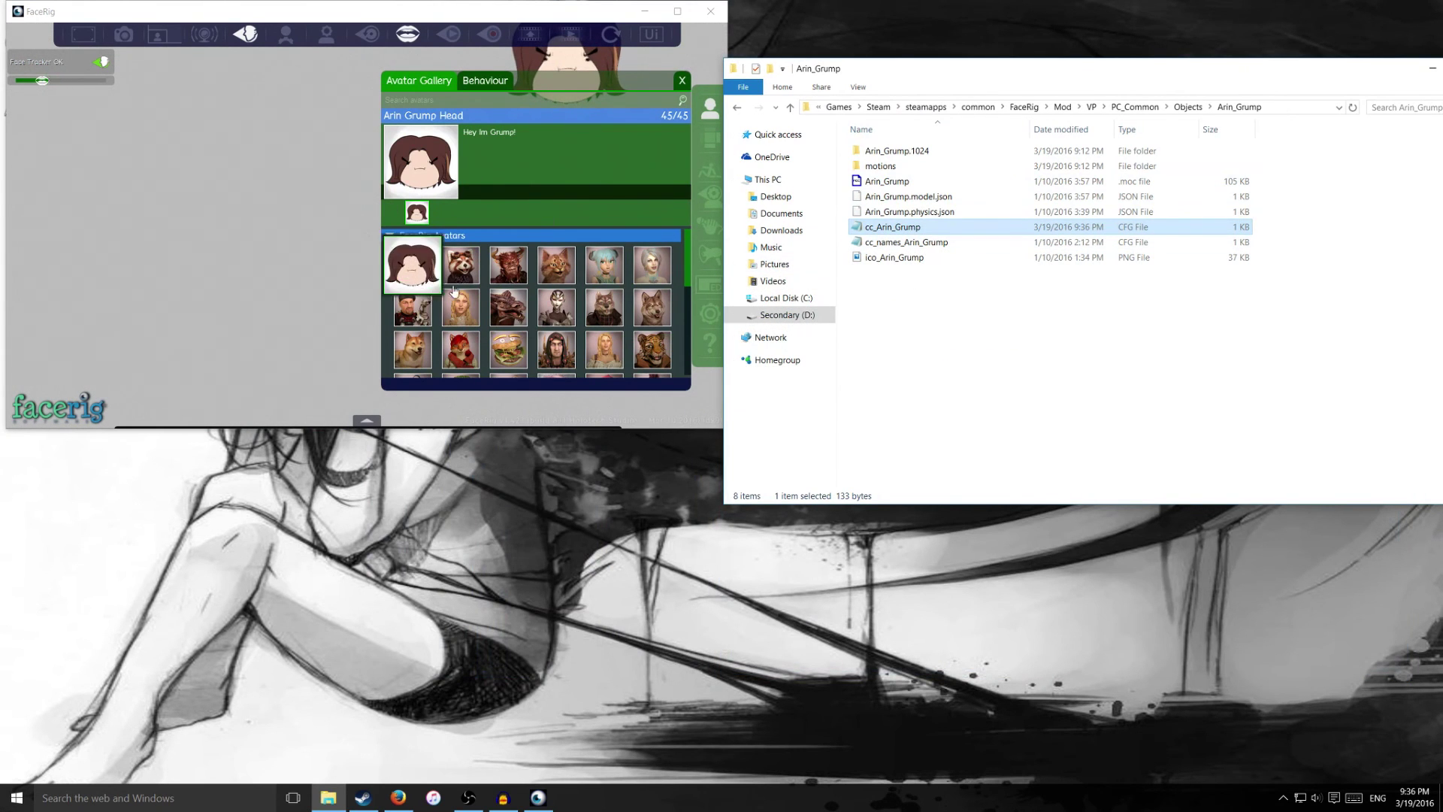
Reload the Arin Grump Head avatar in FaceRig to apply the camera position, and close the Avatar Gallery.
{"action": "left_click", "coordinate": [470, 267]}
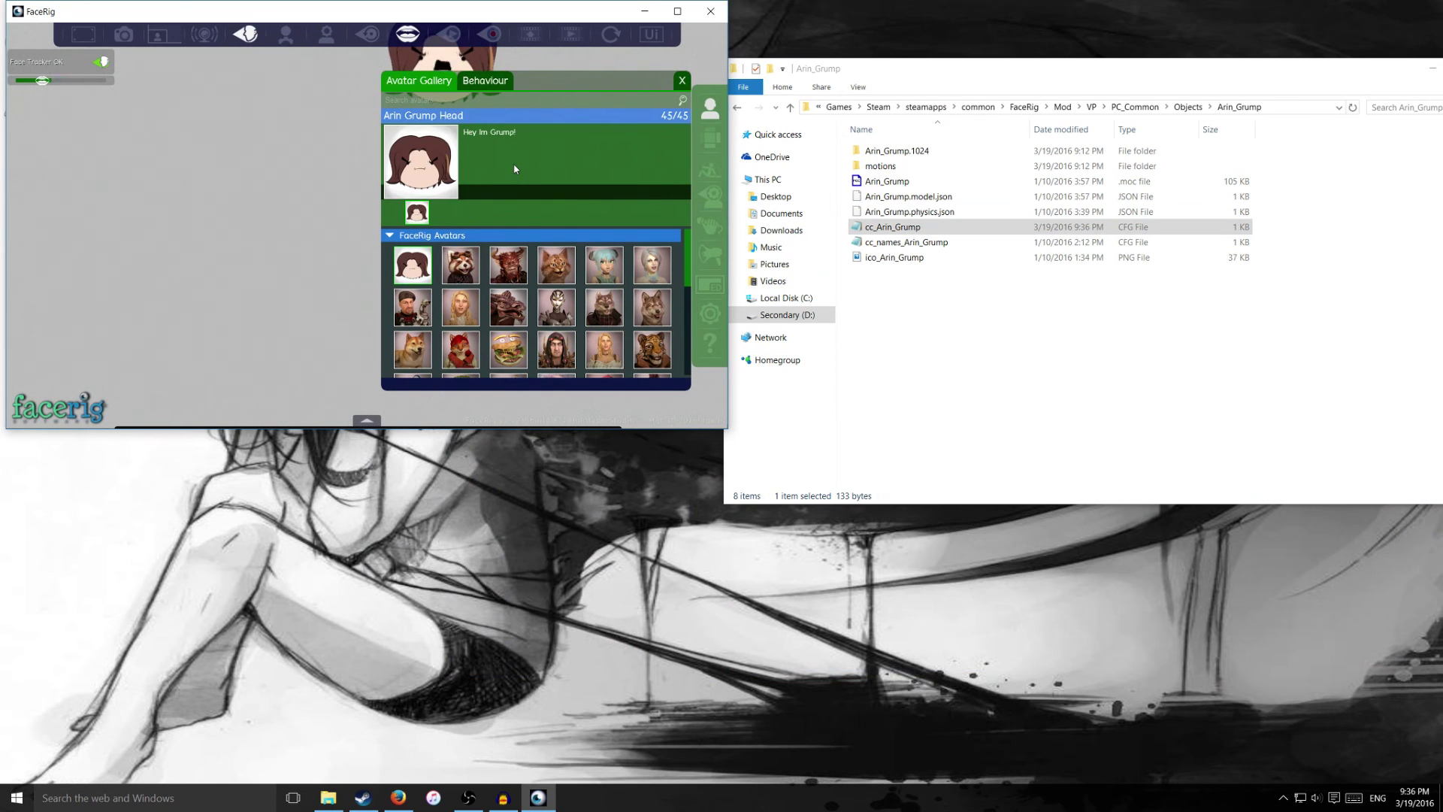
{"action": "left_click", "coordinate": [683, 82]}
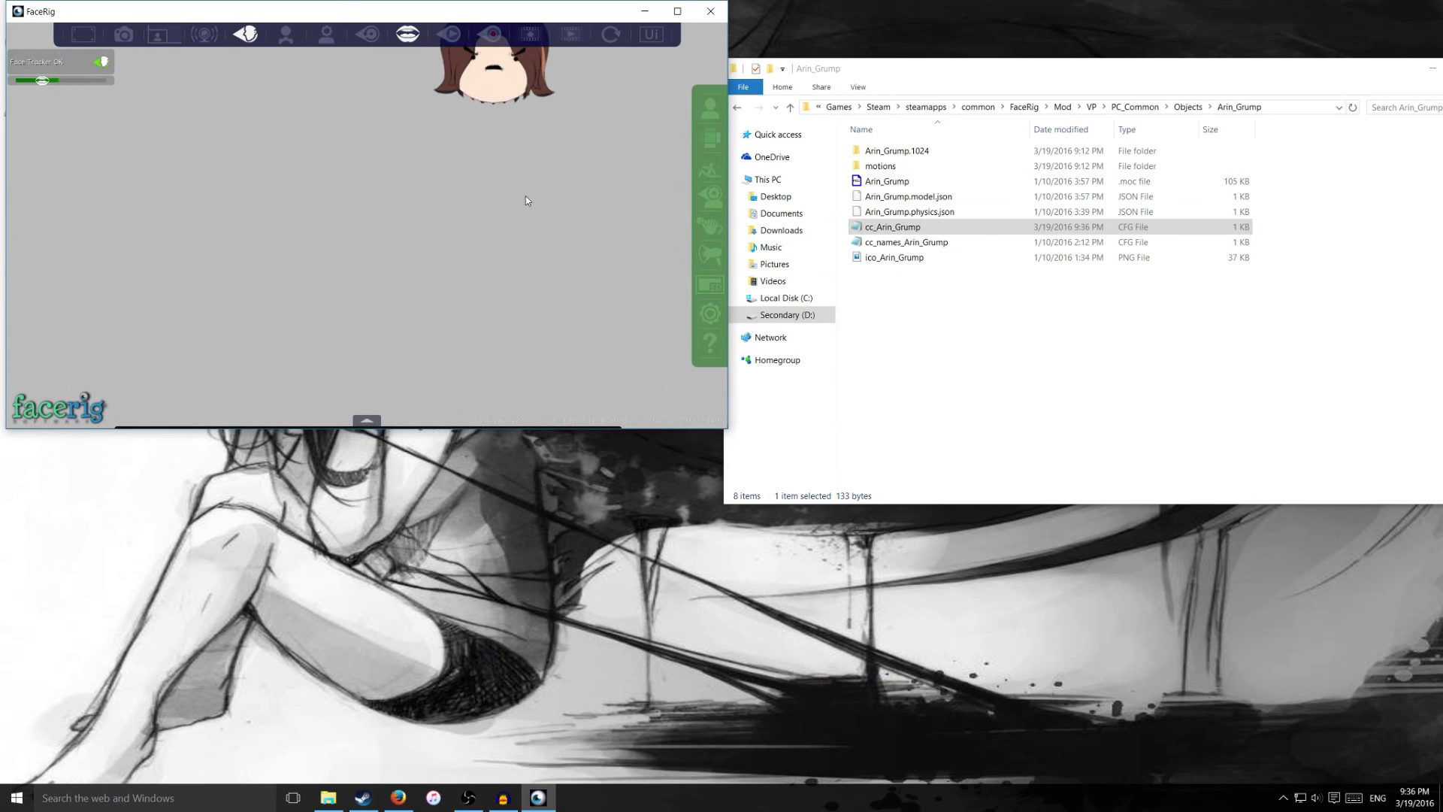